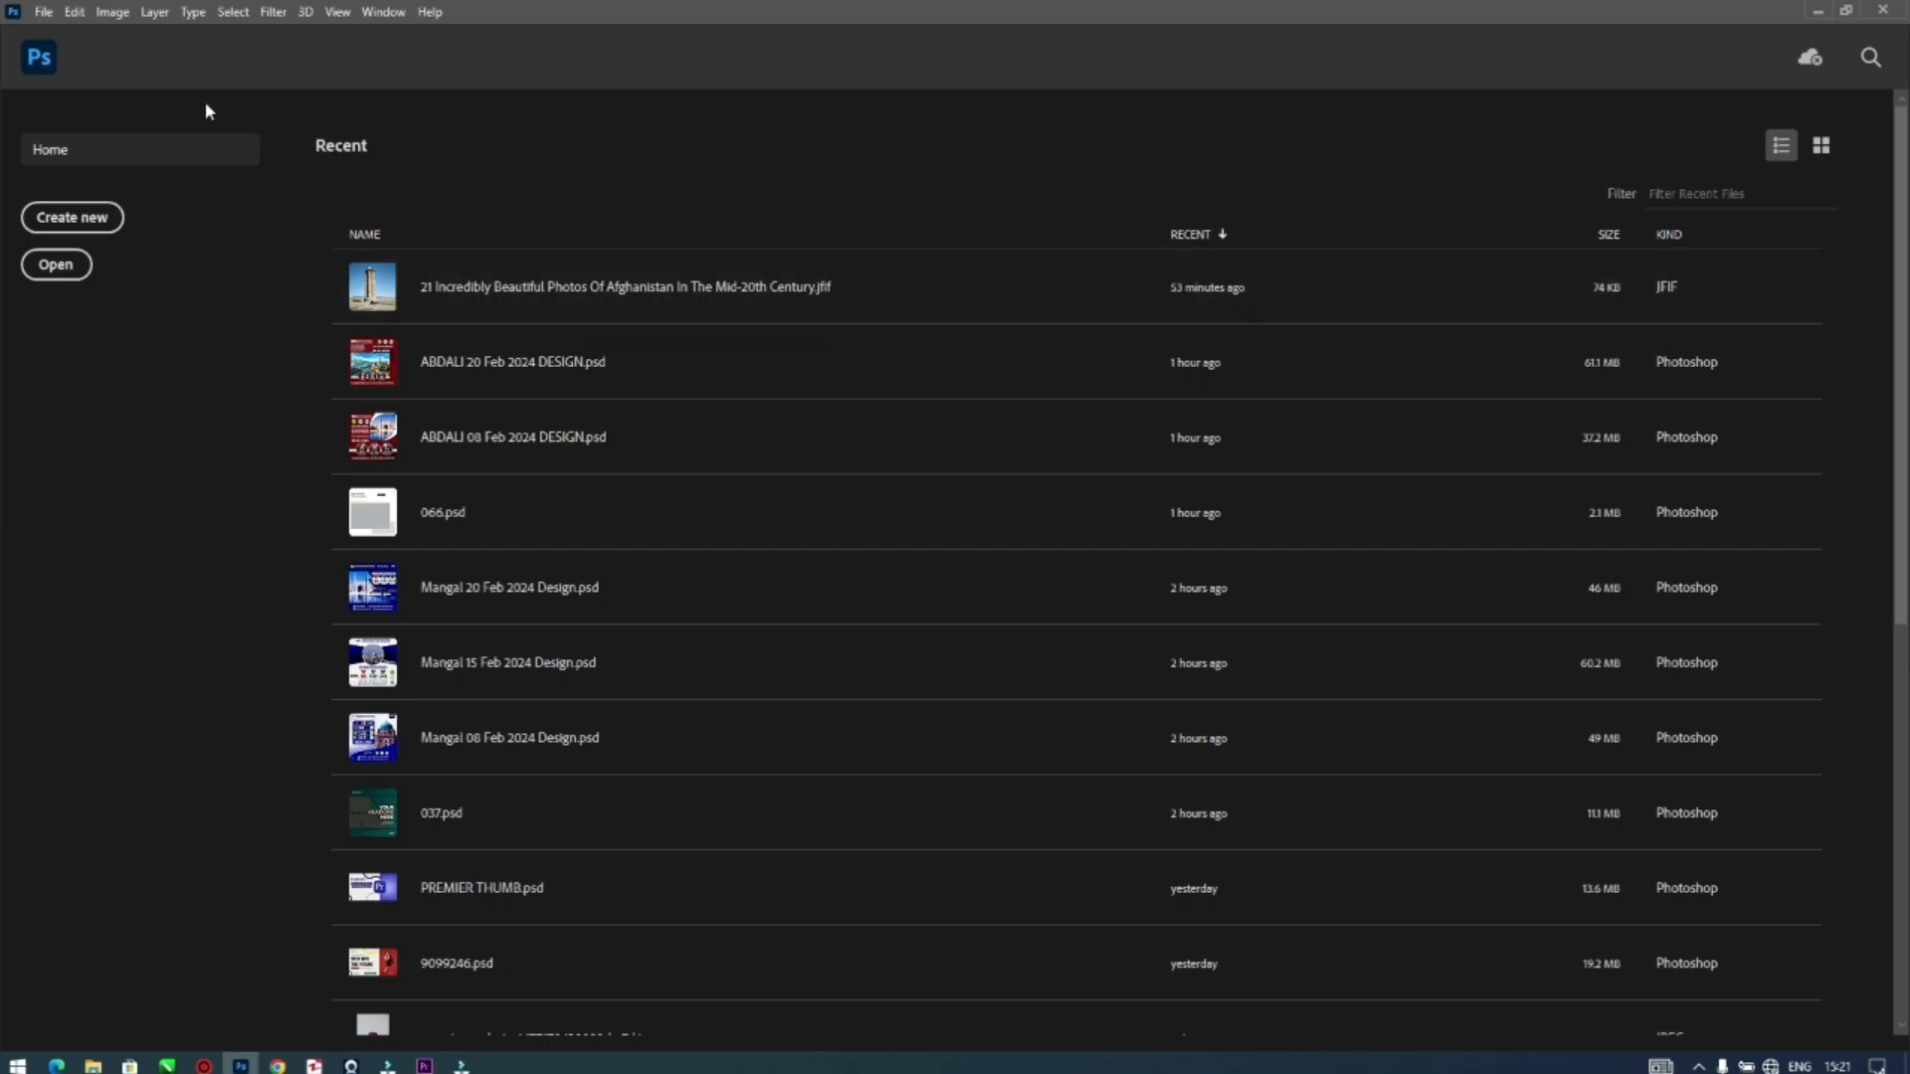
Create a new 725 × 413 px document at 72 ppi and fit the canvas to the window
click(112, 220)
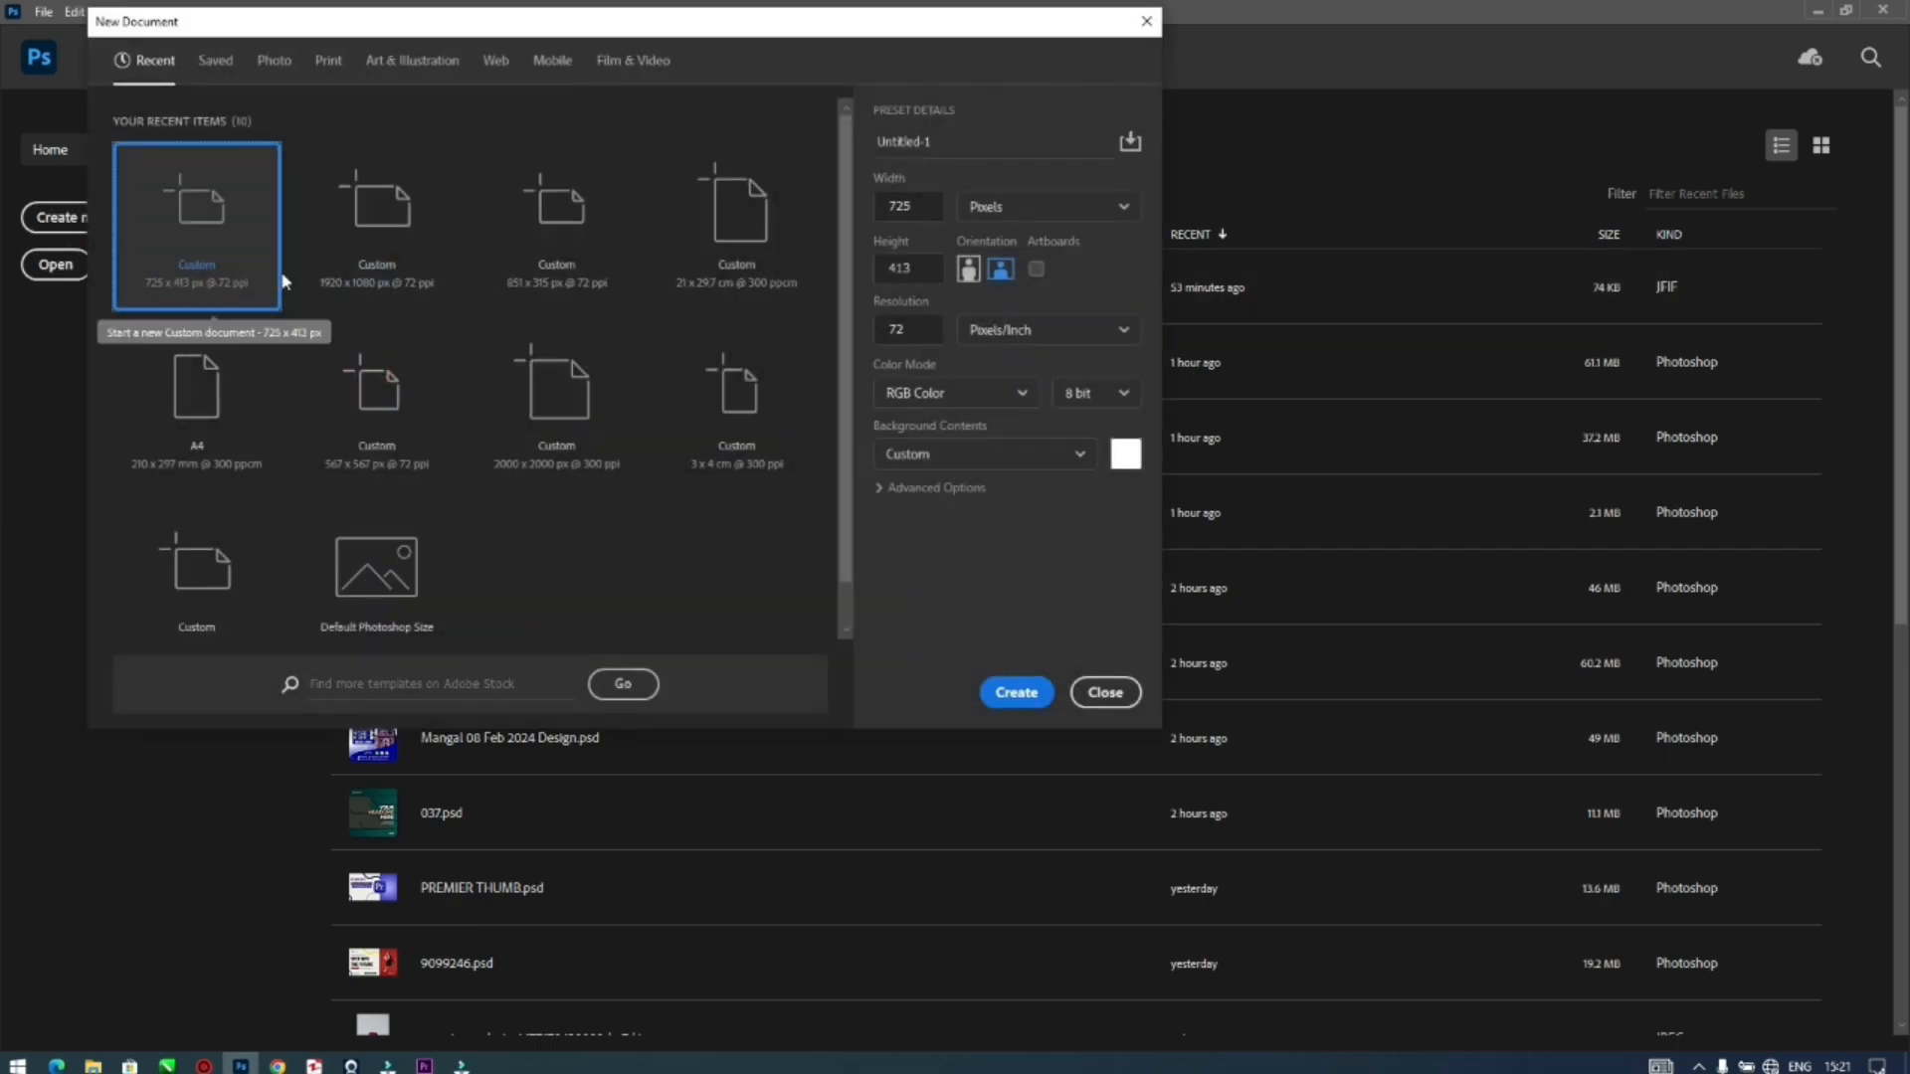
click(1000, 691)
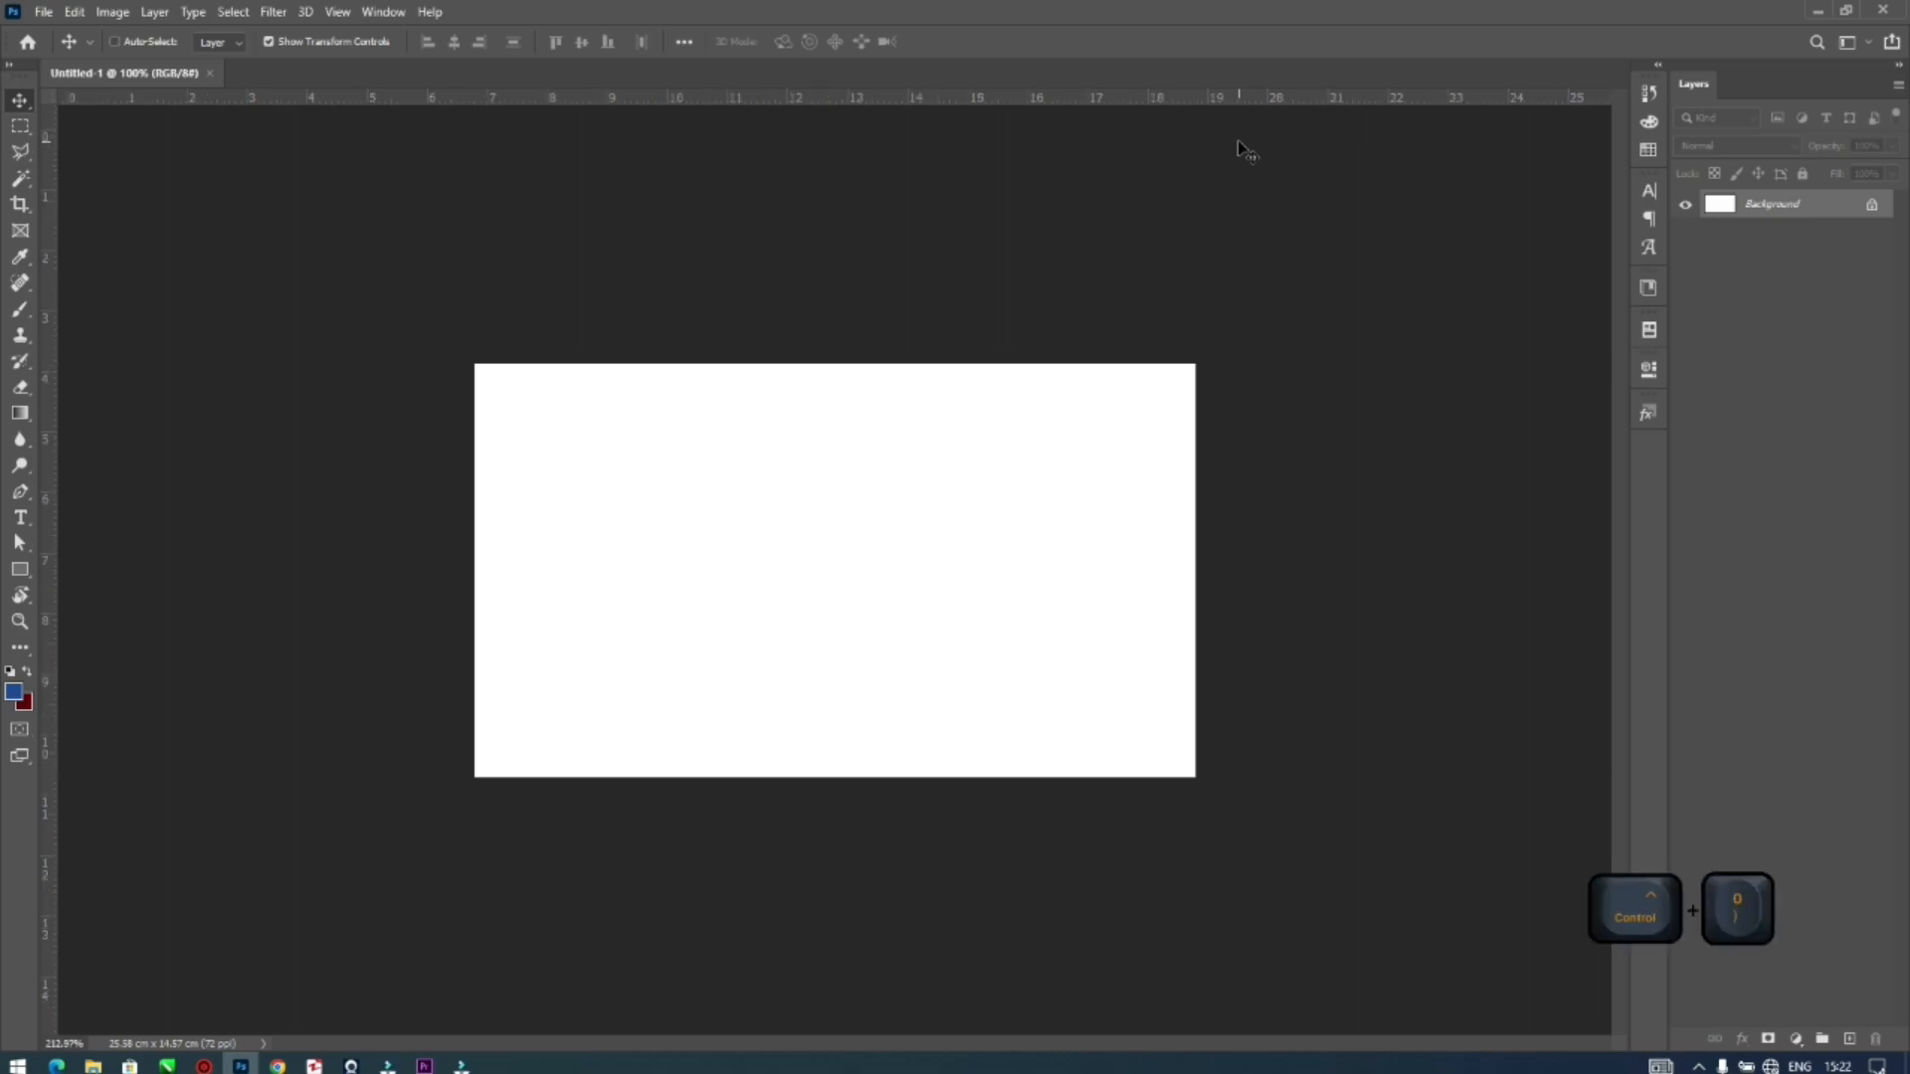
key(ctrl+0)
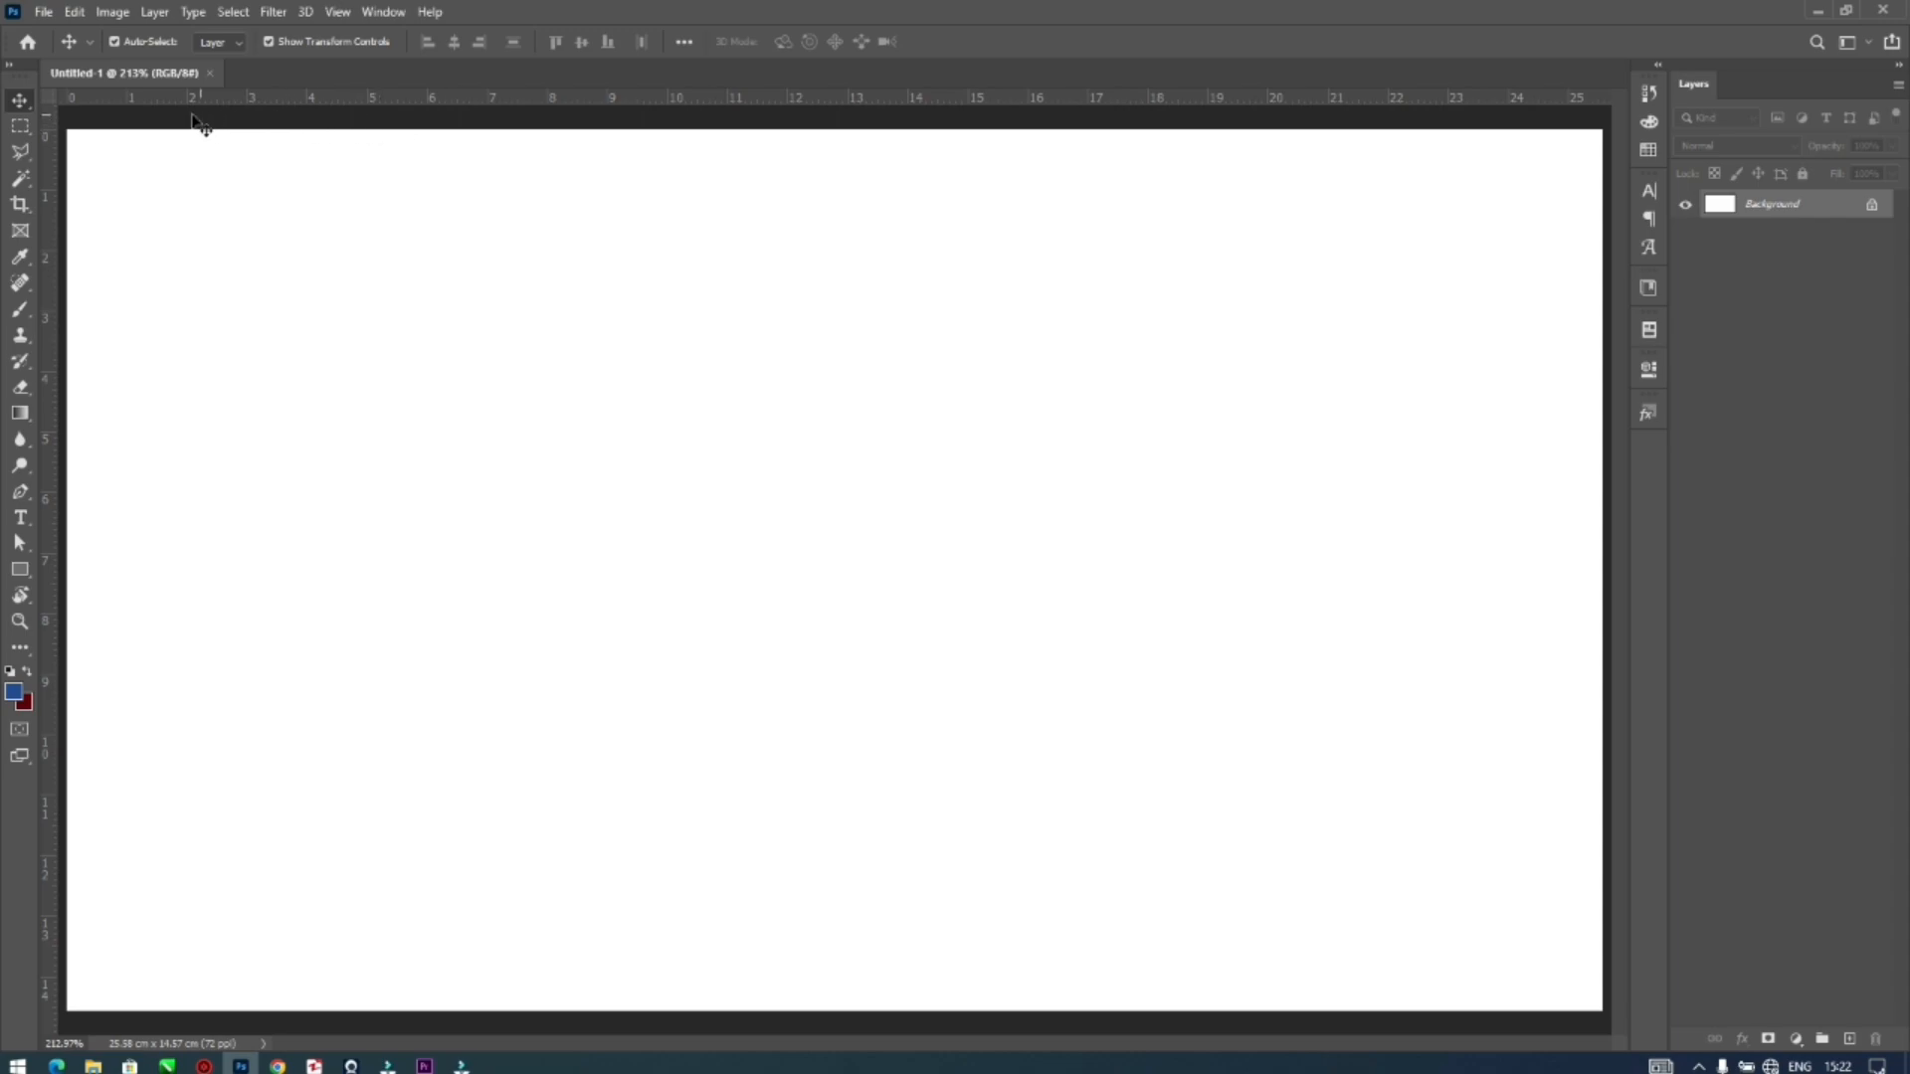
Draw a rectangle shape about 68 × 97 px near the canvas's upper left
click(21, 125)
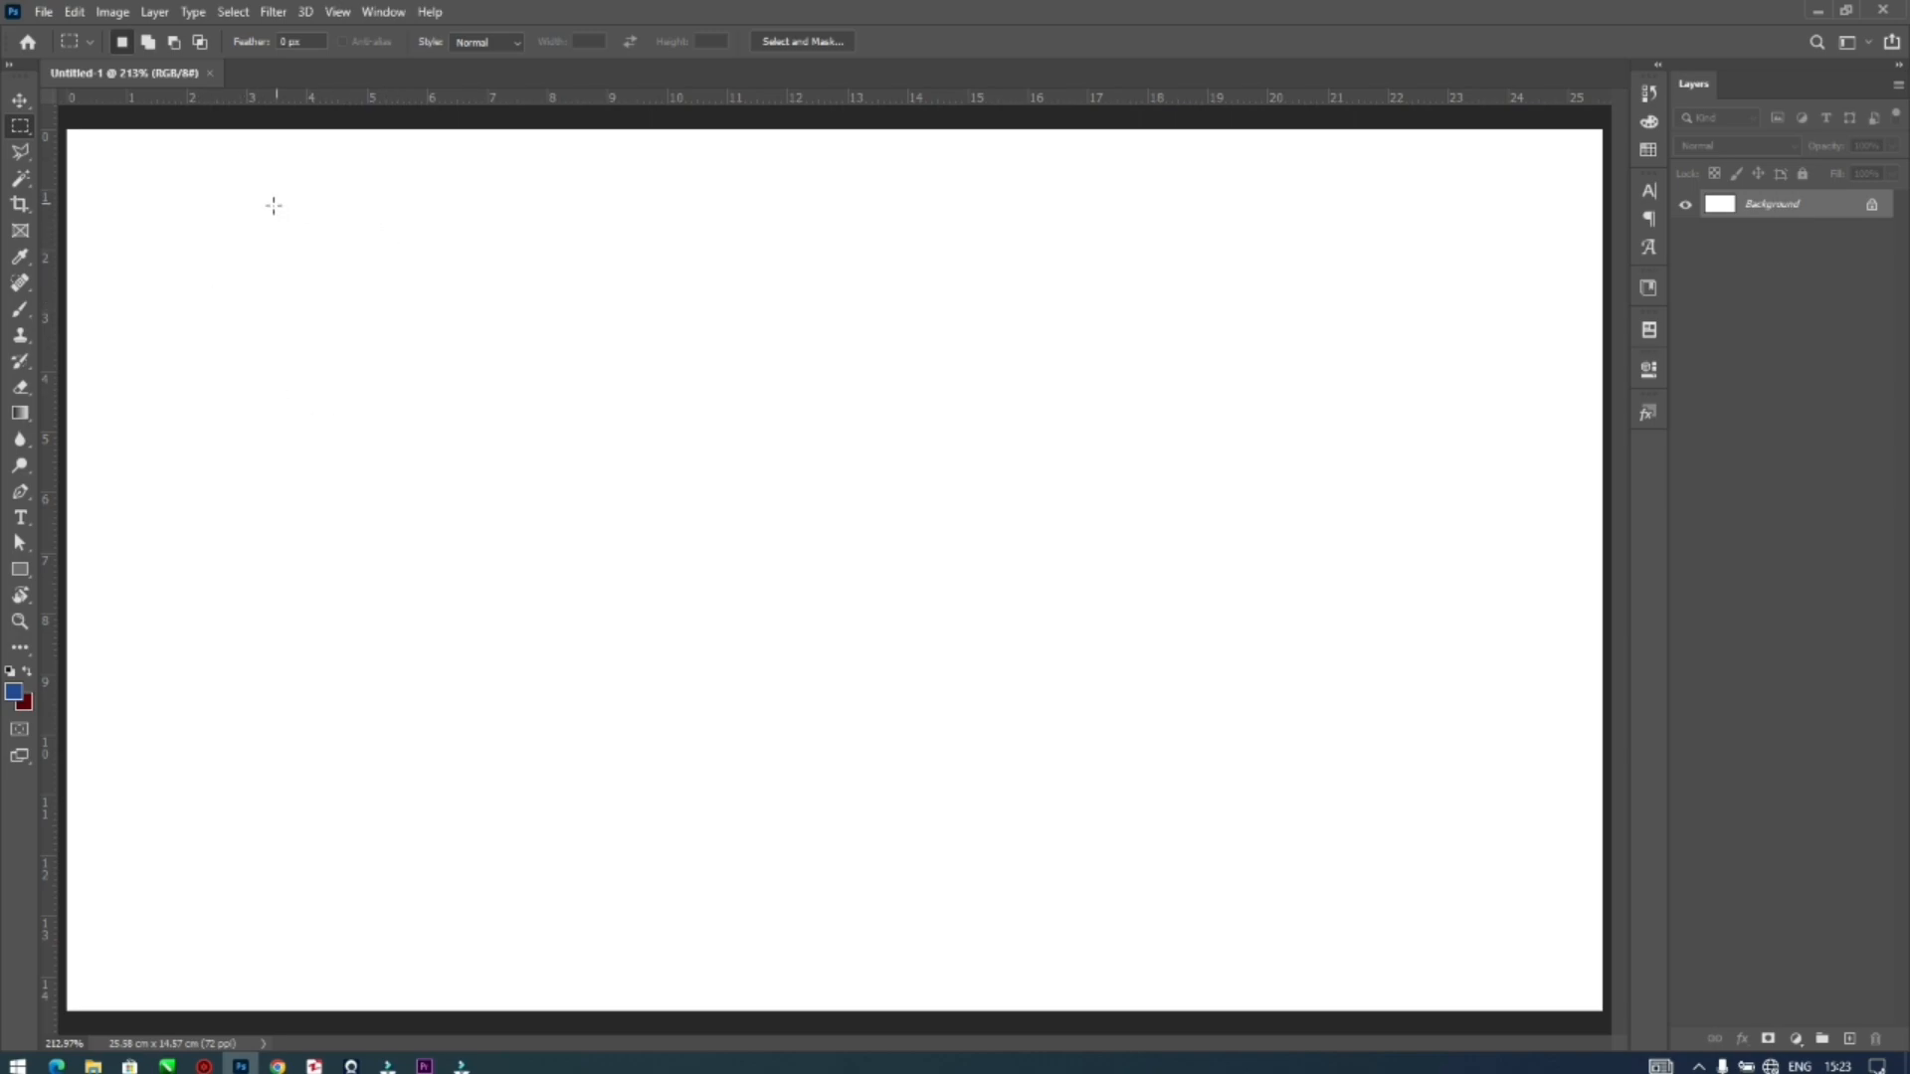
click(21, 572)
drag(256, 261, 400, 467)
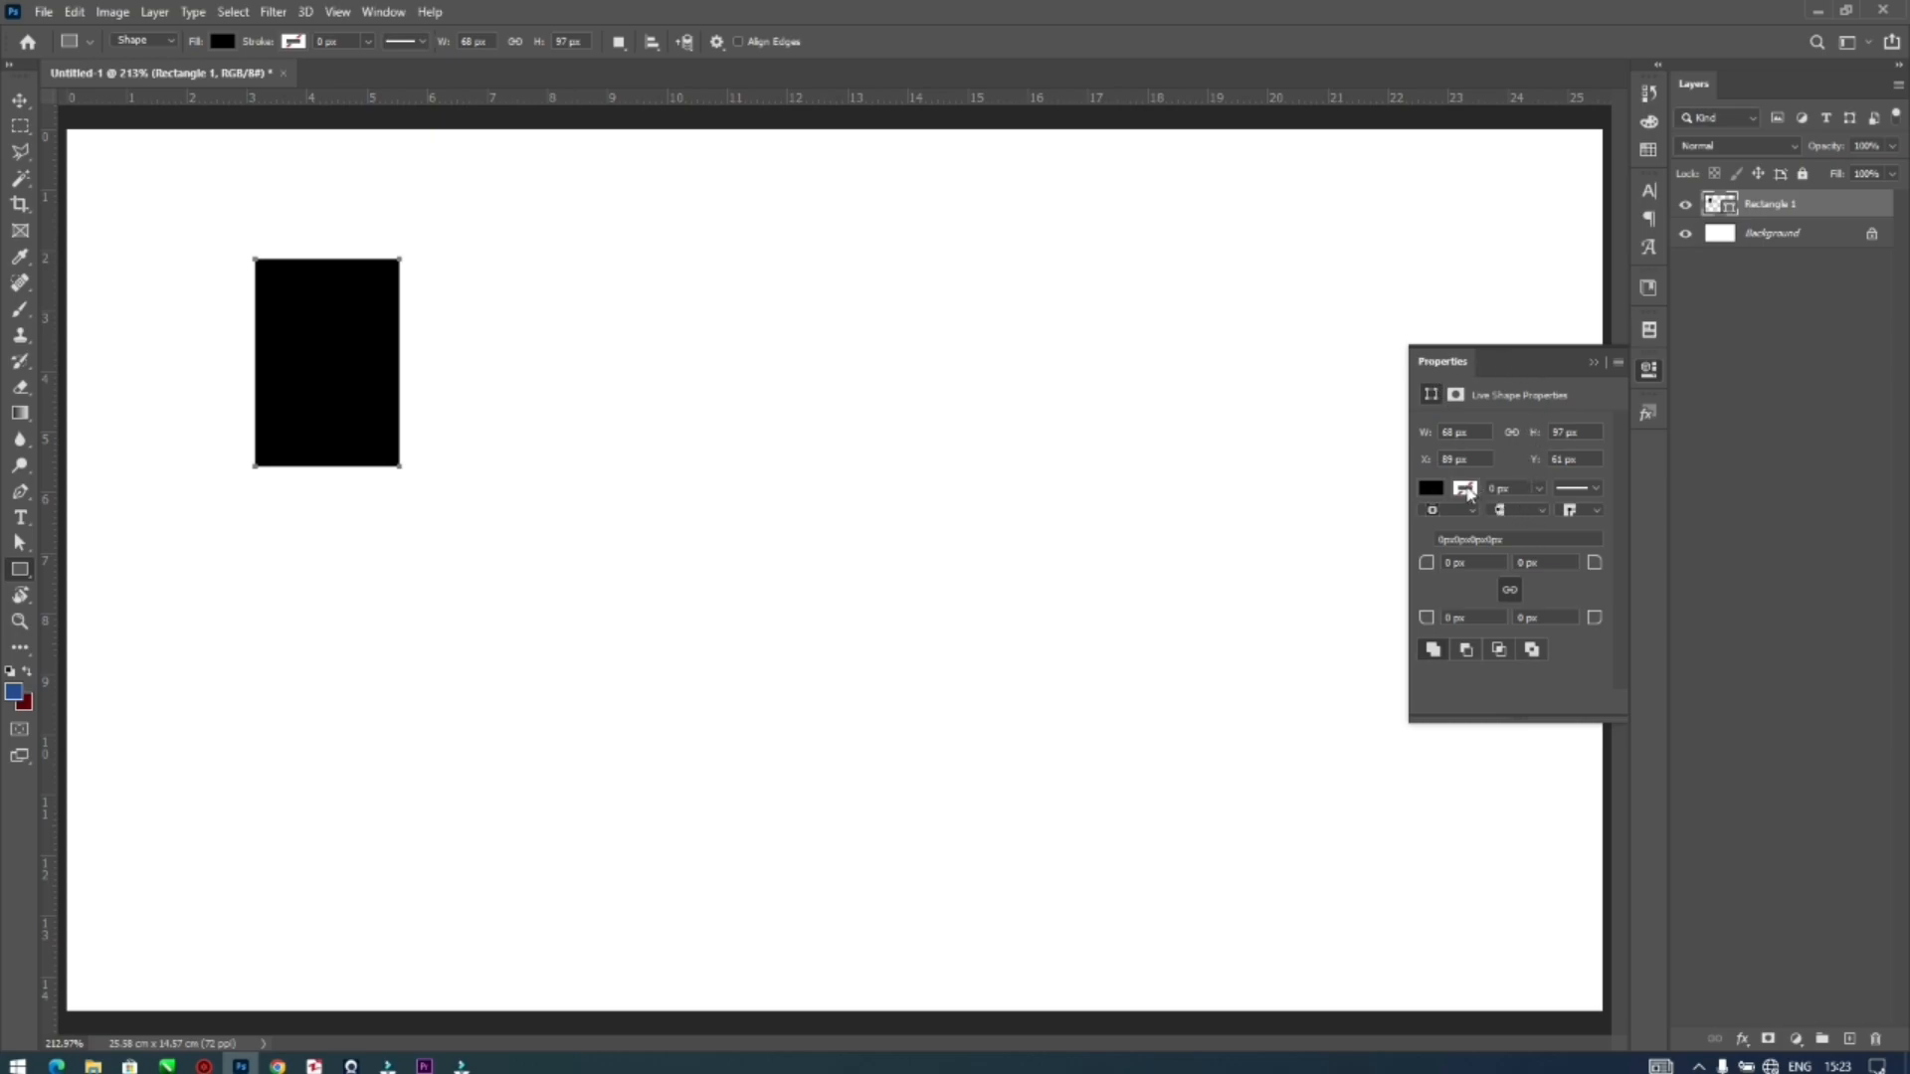
Try several recently used colors as the rectangle's fill, ending with dark red
click(1433, 488)
click(1470, 593)
click(1559, 595)
click(1577, 594)
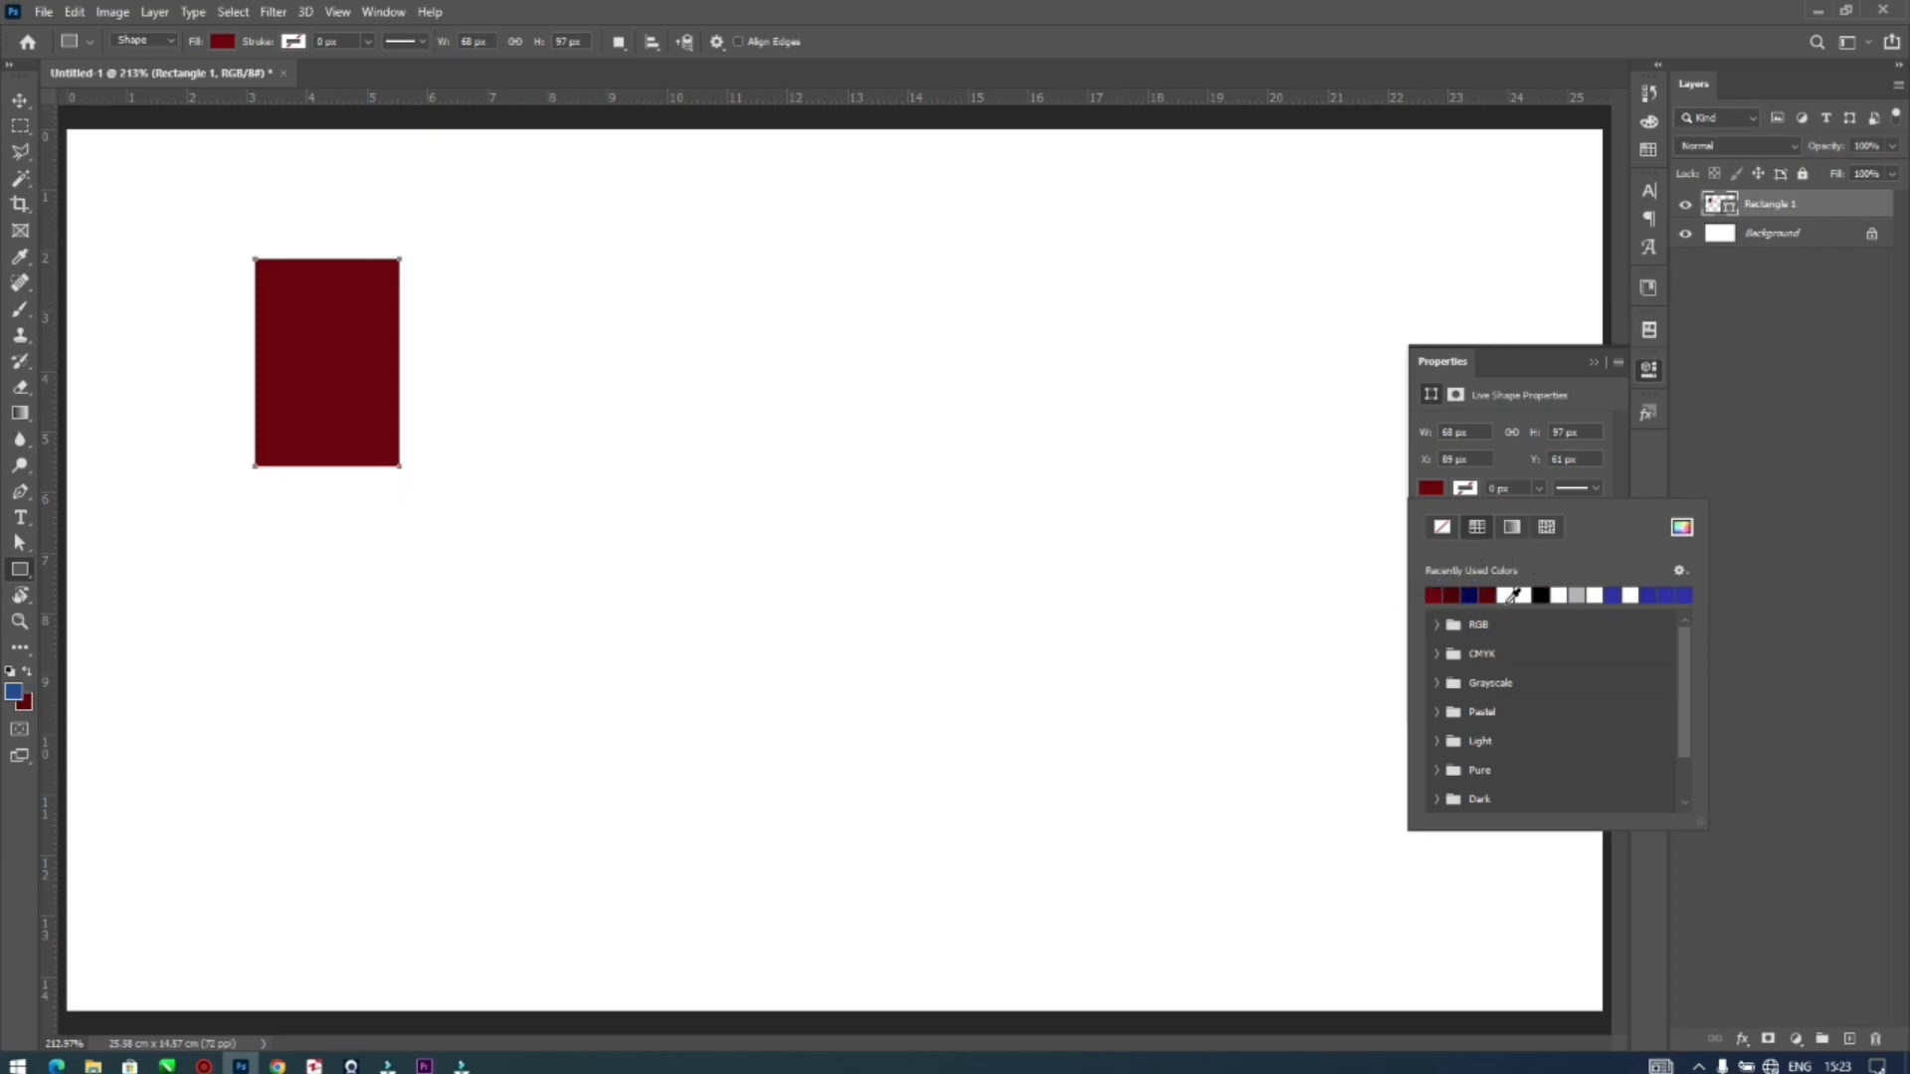
Try the RGB red, yellow and green swatches as the rectangle's fill
click(1437, 629)
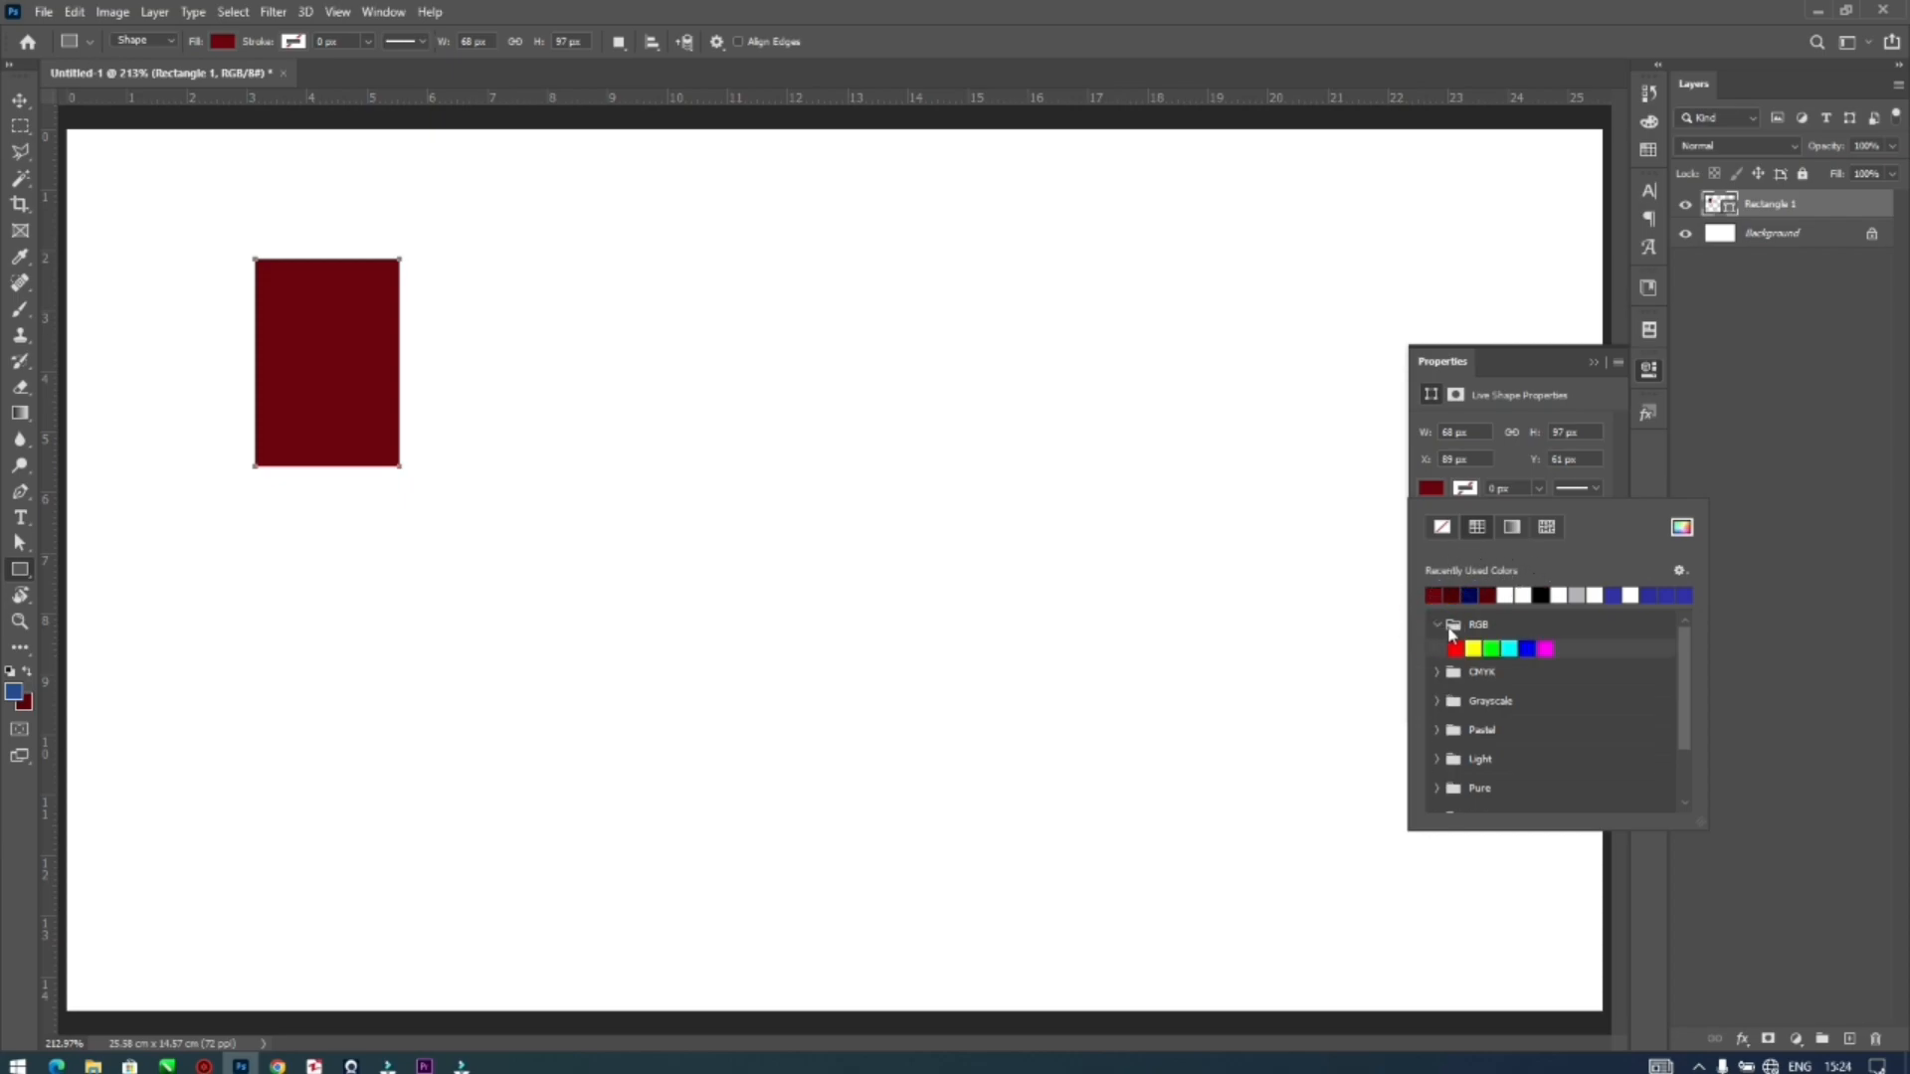
click(1456, 648)
click(1474, 649)
click(1491, 648)
Try the CMYK red and yellow swatches and two light Grayscale swatches as the rectangle's fill
click(1439, 673)
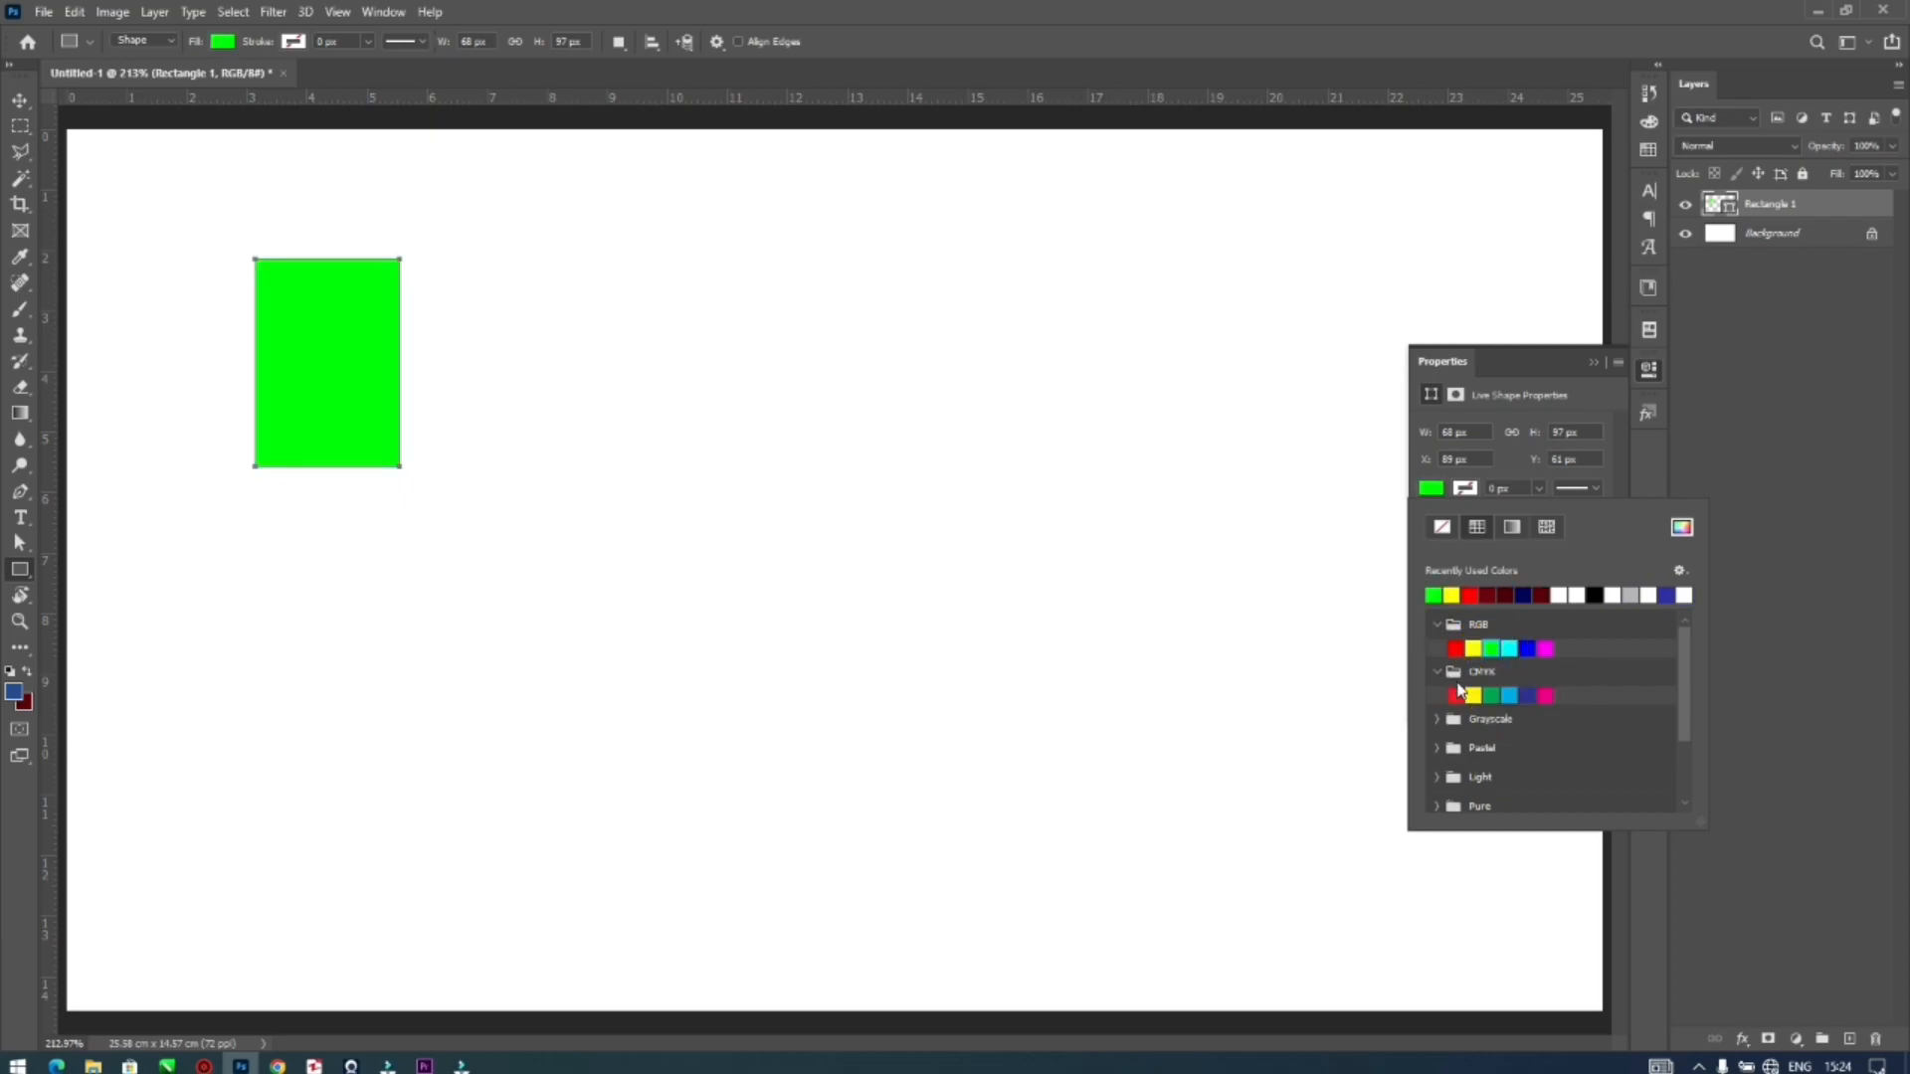
click(1455, 695)
click(1473, 695)
click(1442, 720)
click(1491, 743)
click(1509, 742)
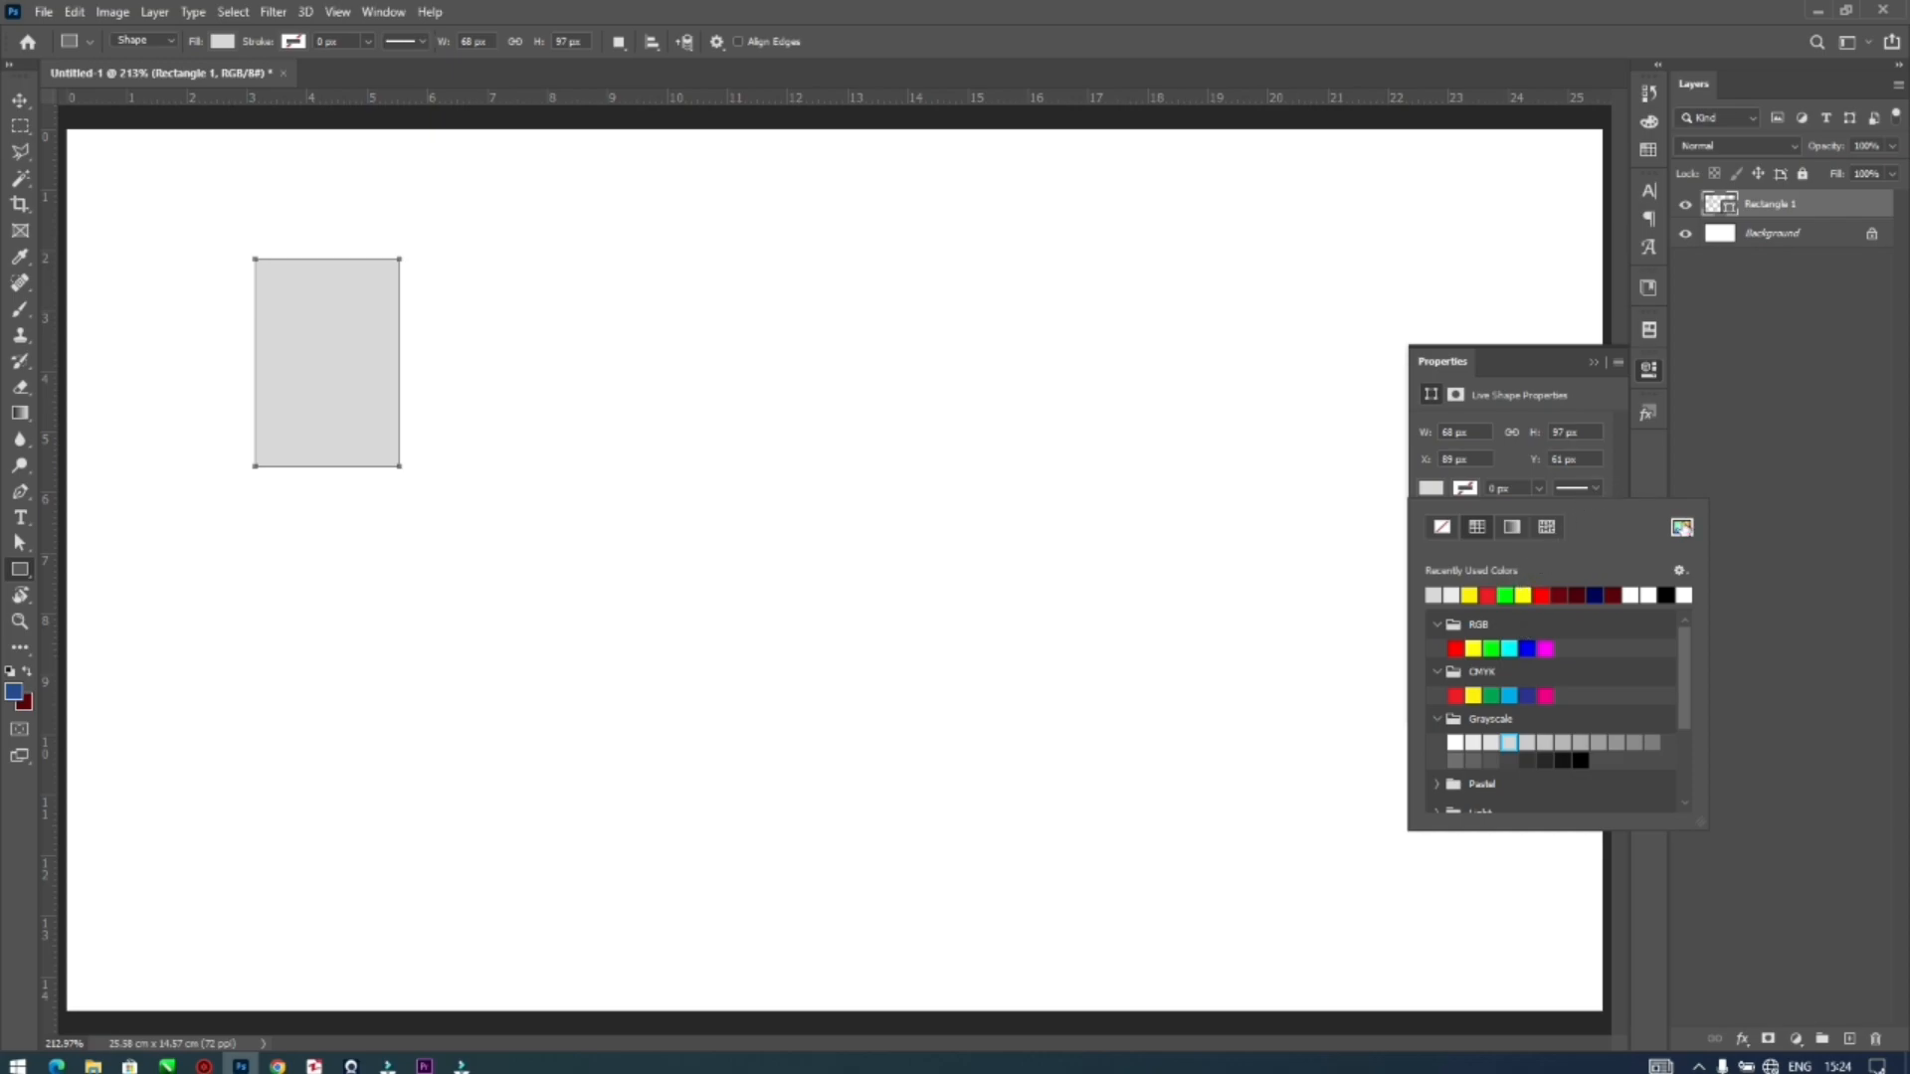
Give the rectangle a custom solid fill of bright green with a hue of 103°
click(1683, 529)
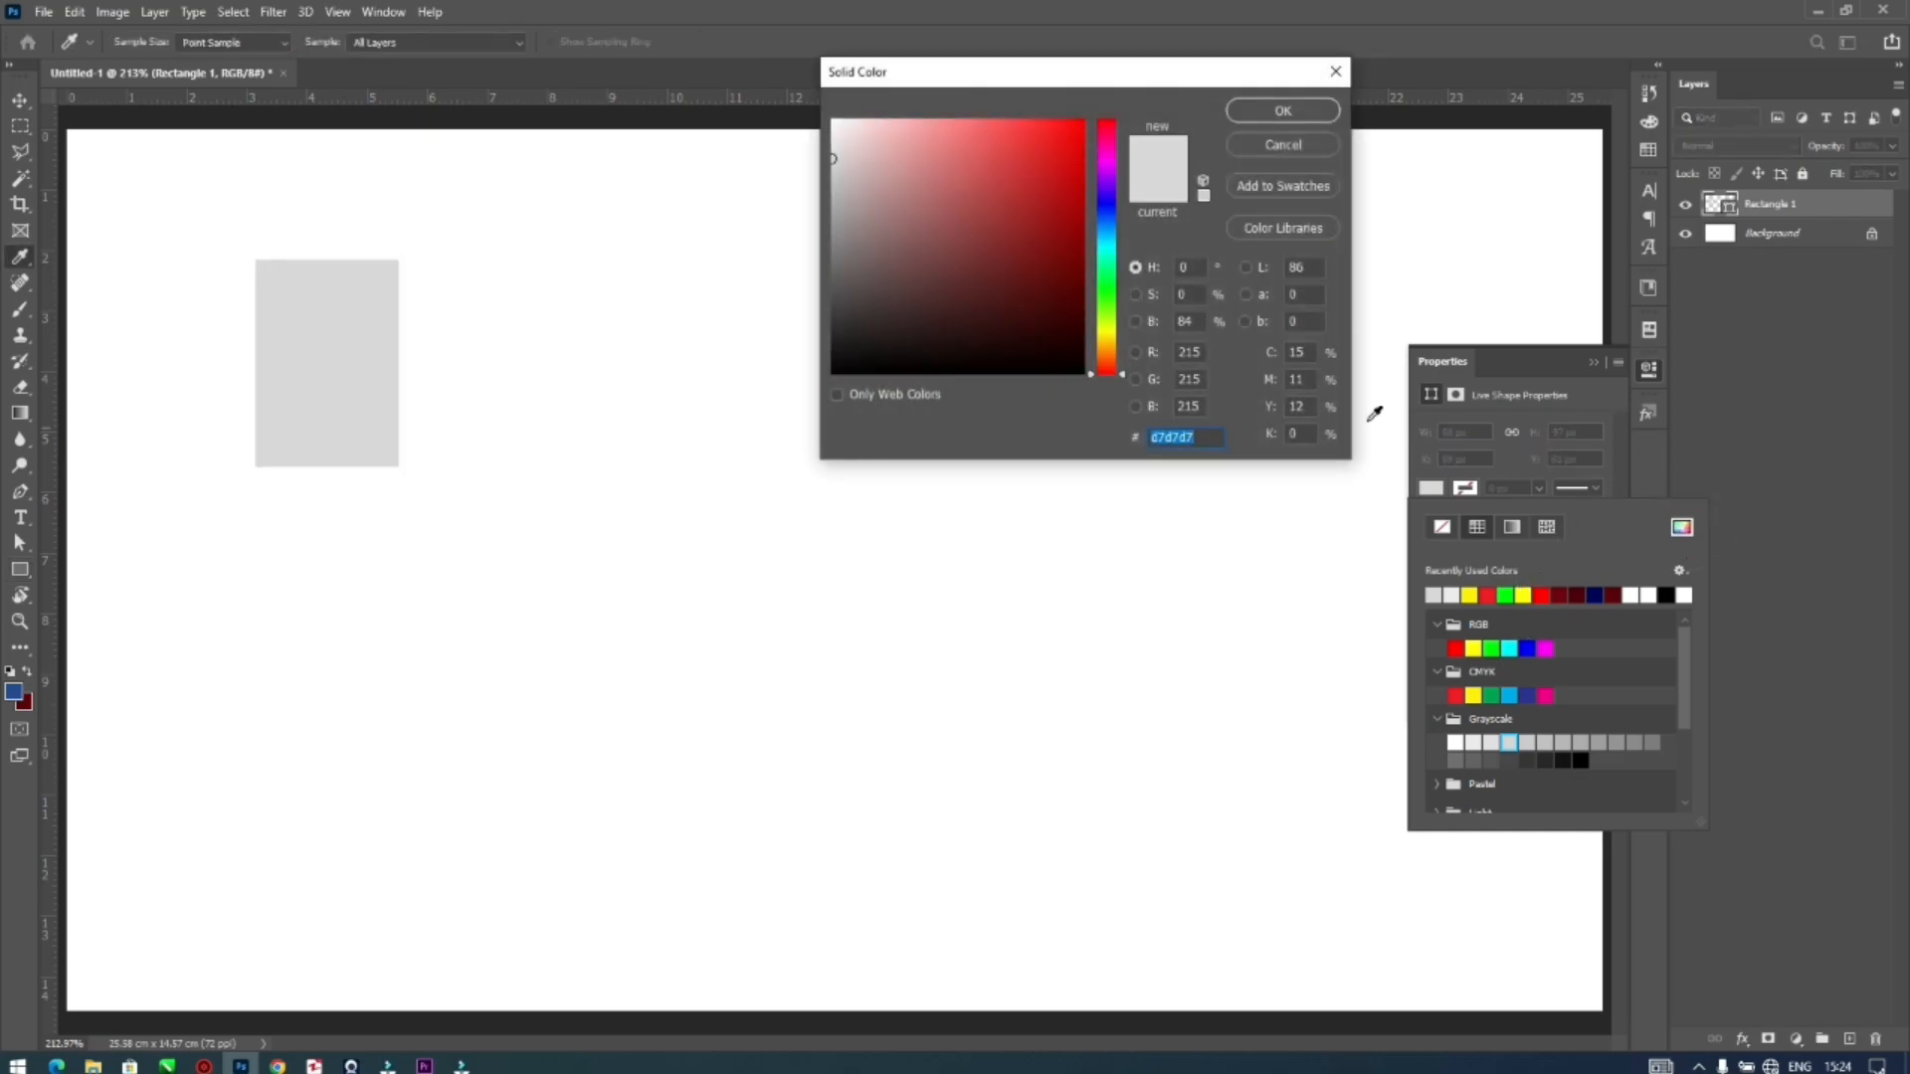
click(1110, 219)
mouse_move(1110, 224)
mouse_down()
mouse_move(1104, 315)
mouse_move(1106, 262)
mouse_up()
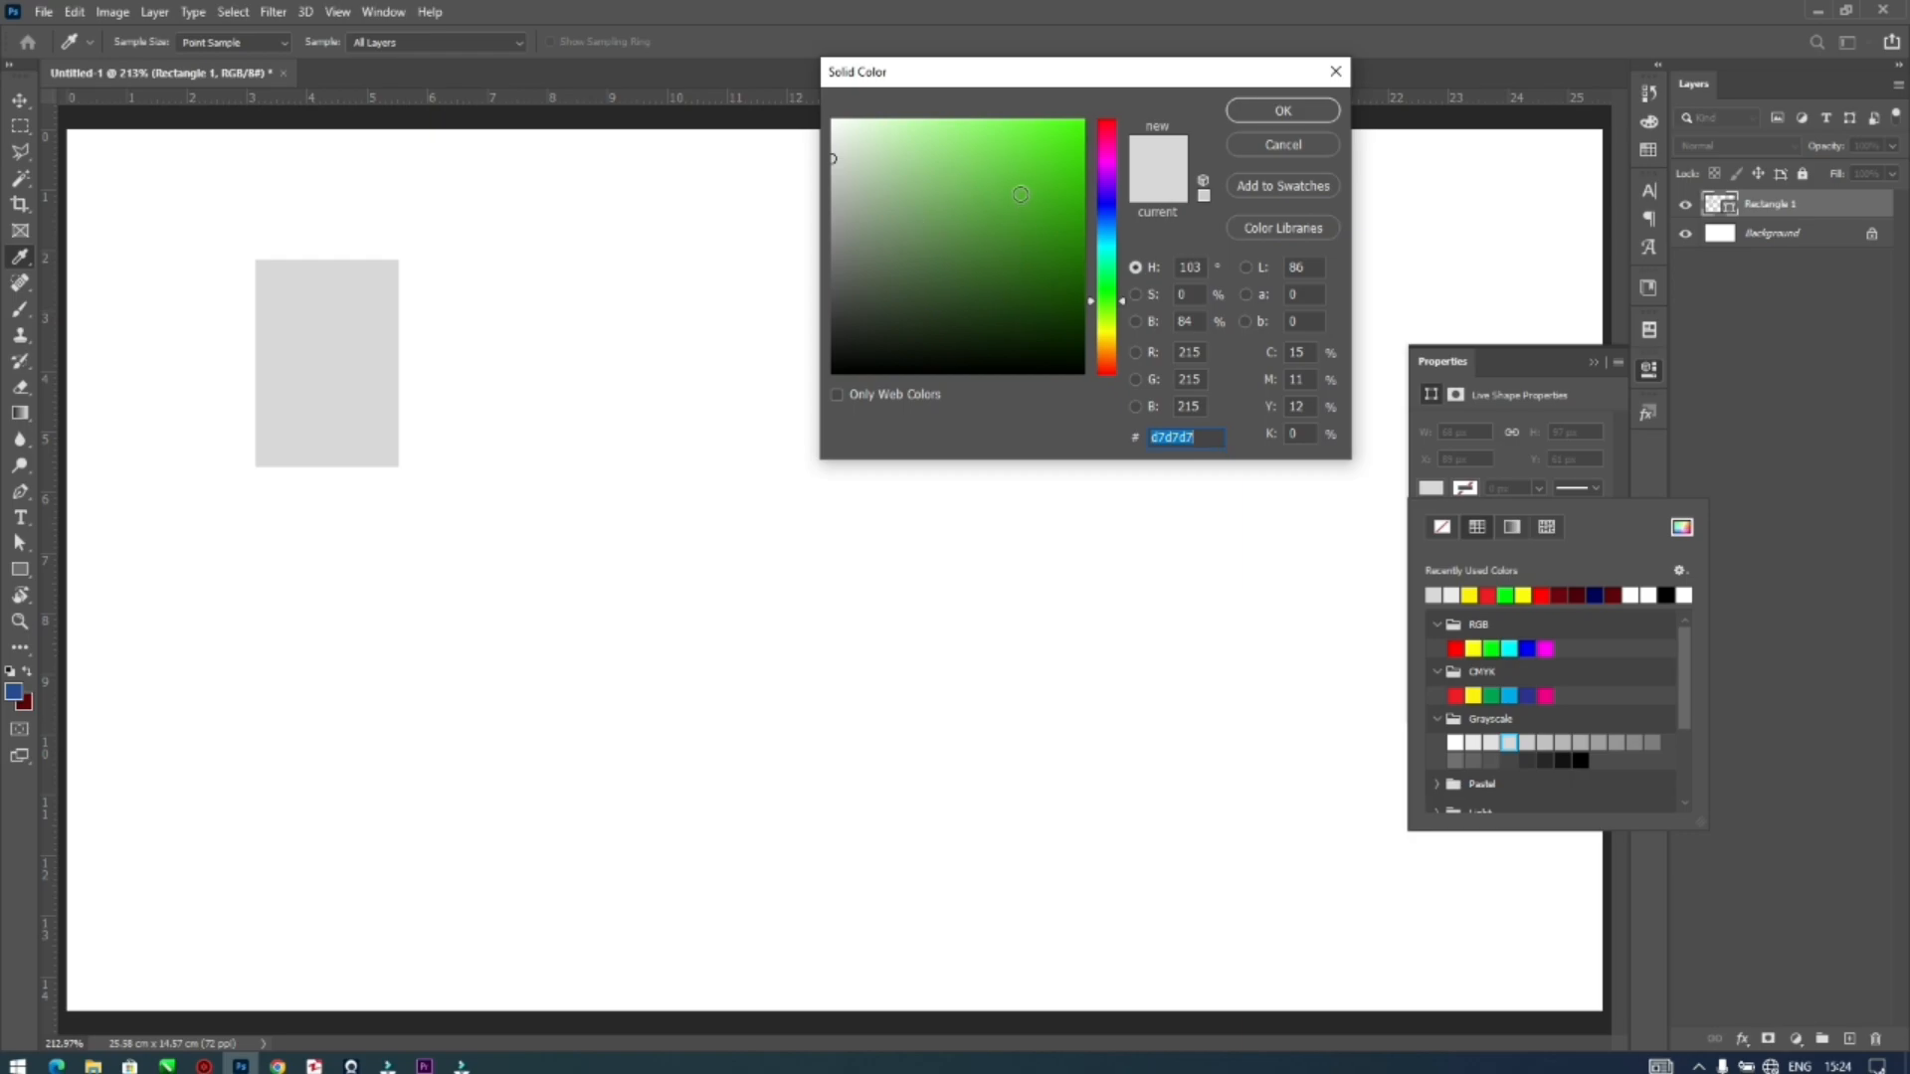
click(1034, 125)
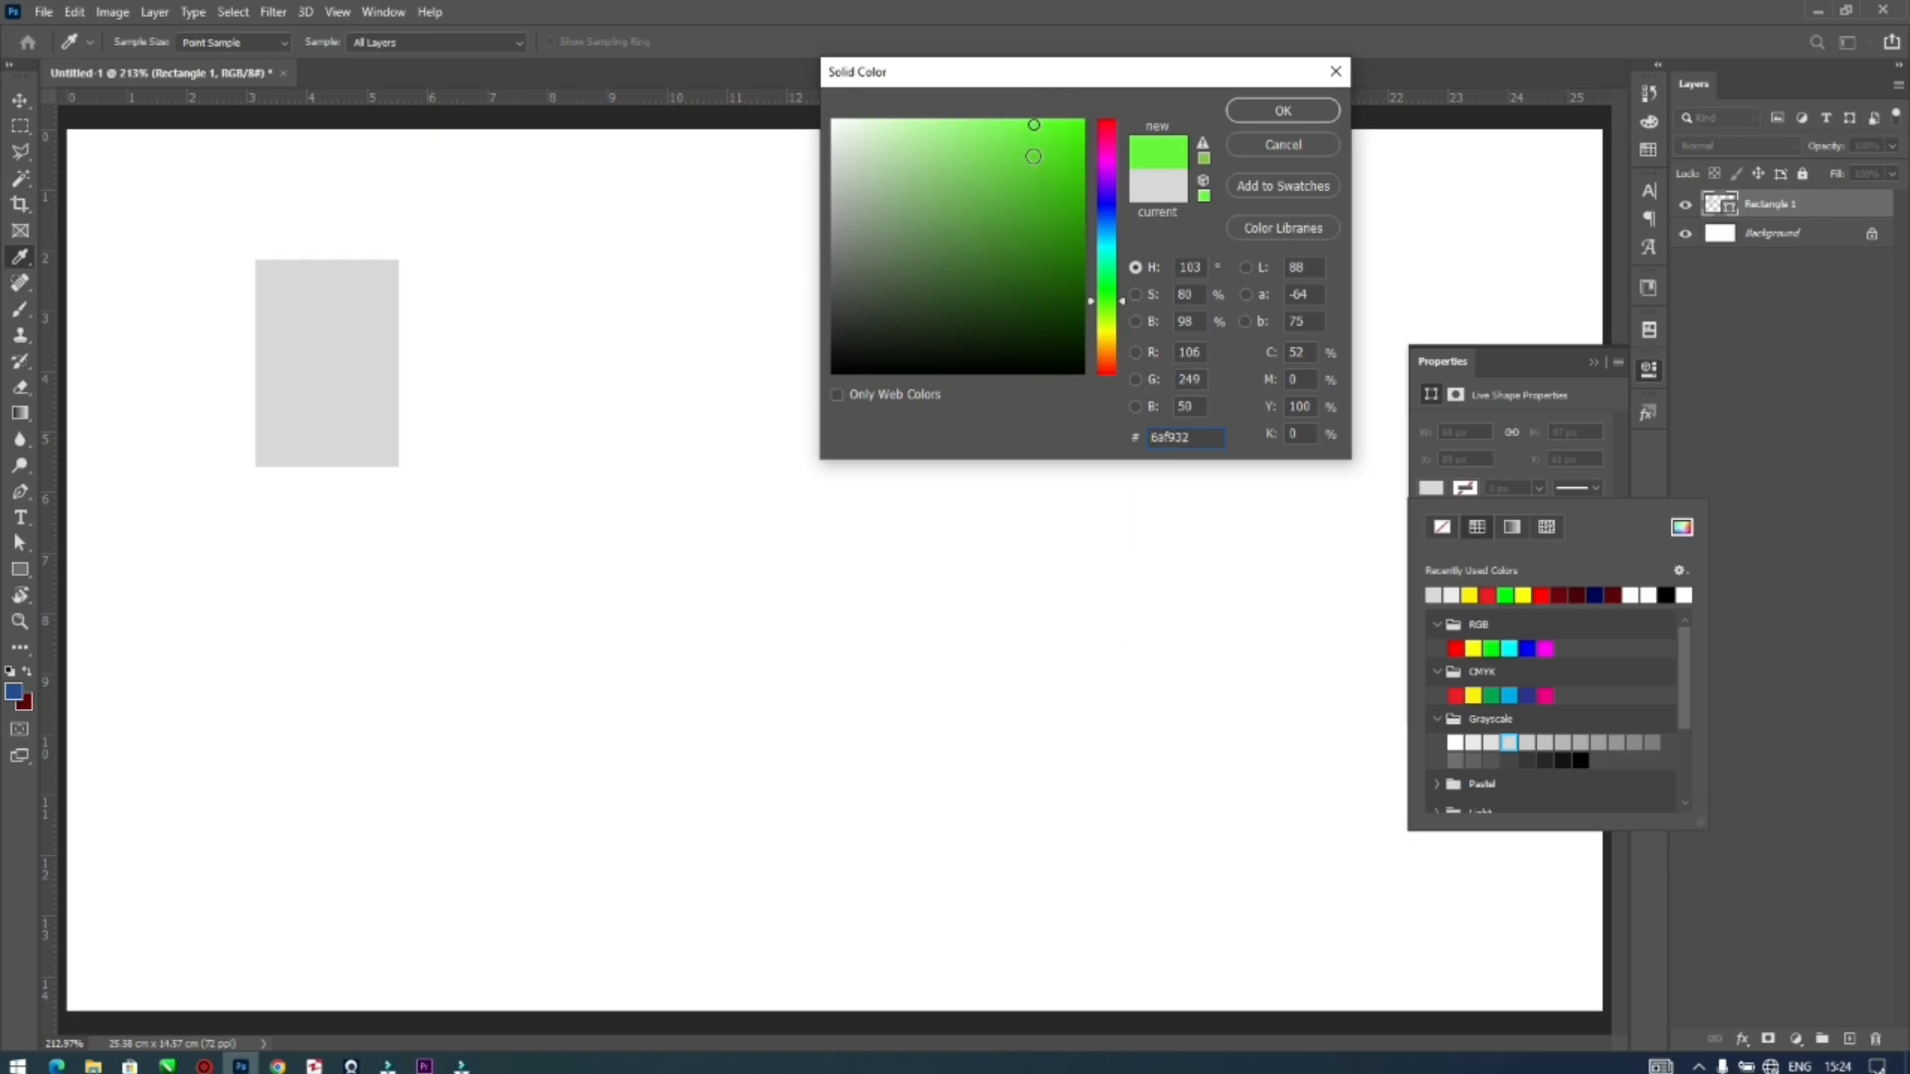
mouse_move(1034, 154)
mouse_down()
mouse_move(1030, 260)
mouse_move(1035, 123)
mouse_up()
click(1259, 108)
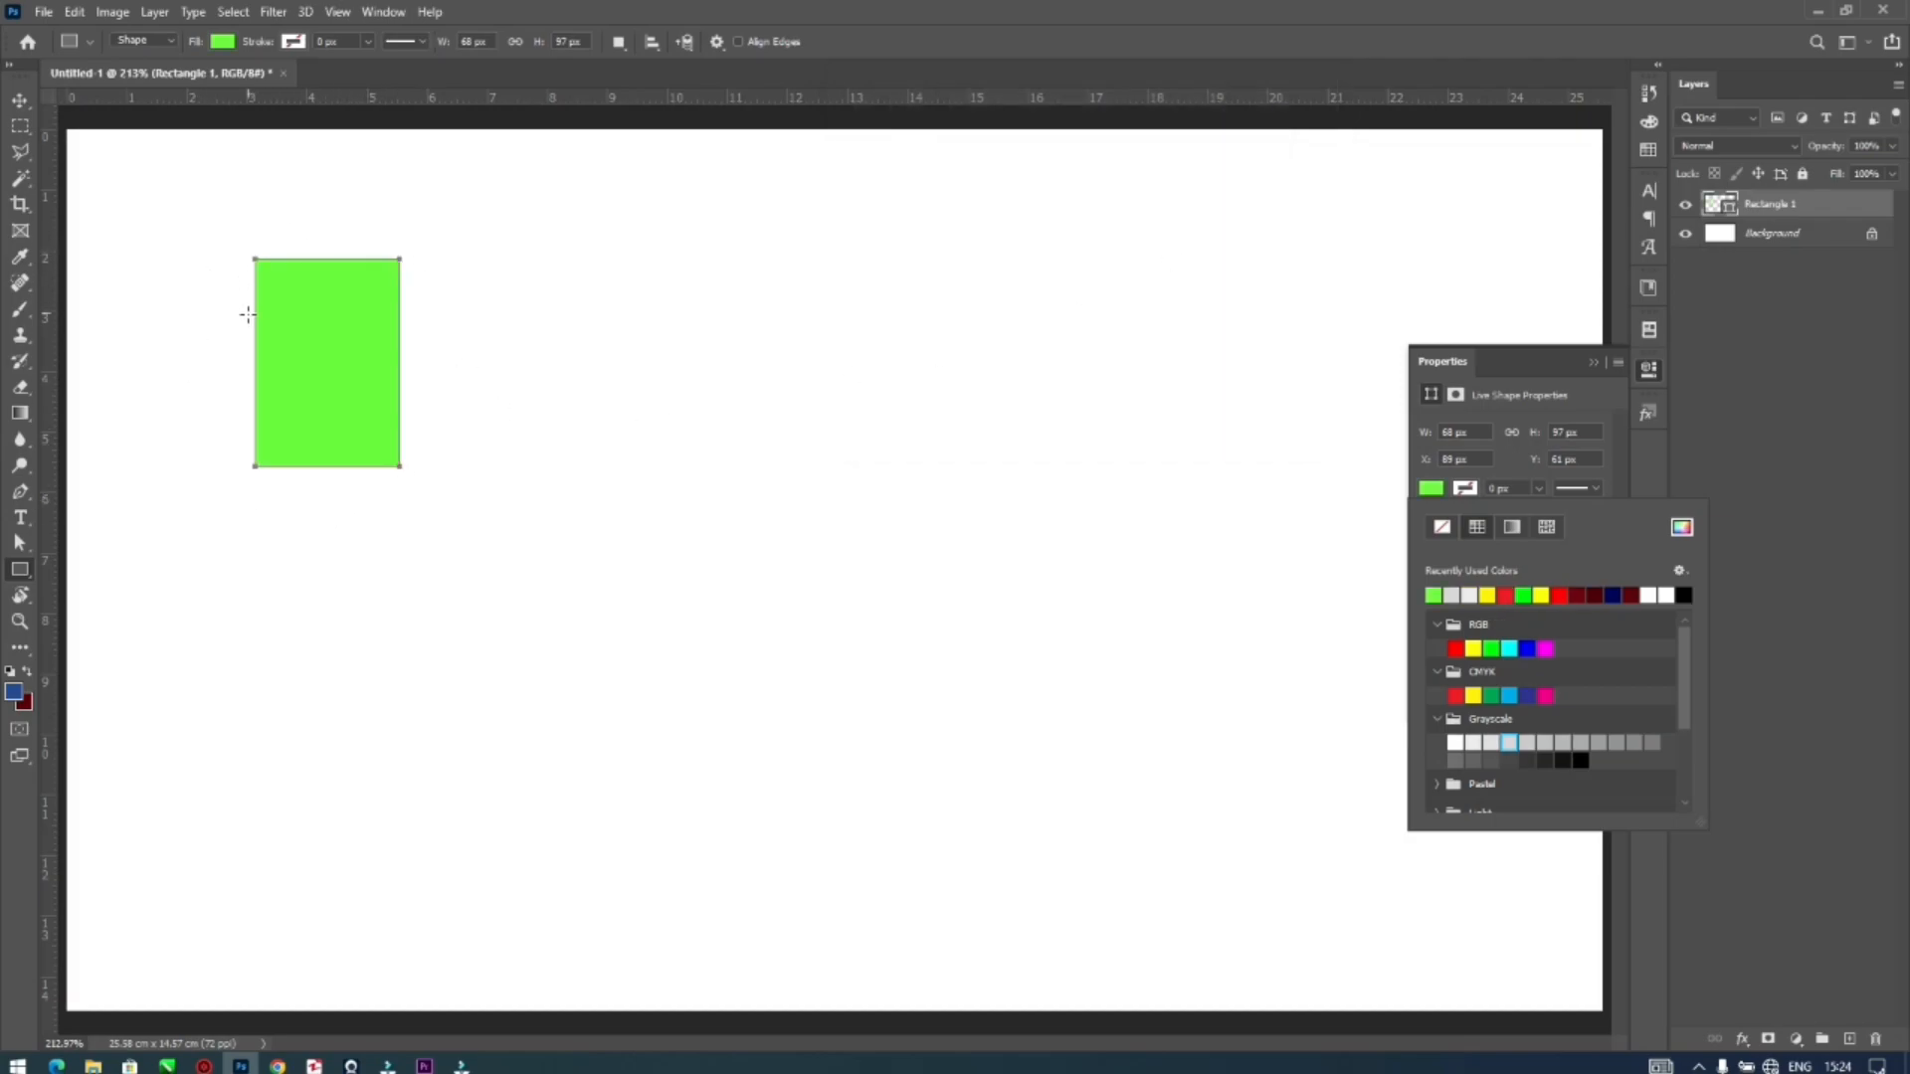
Draw a perfect circle about 59 px across beside the rectangle with the Ellipse Tool
right_click(19, 569)
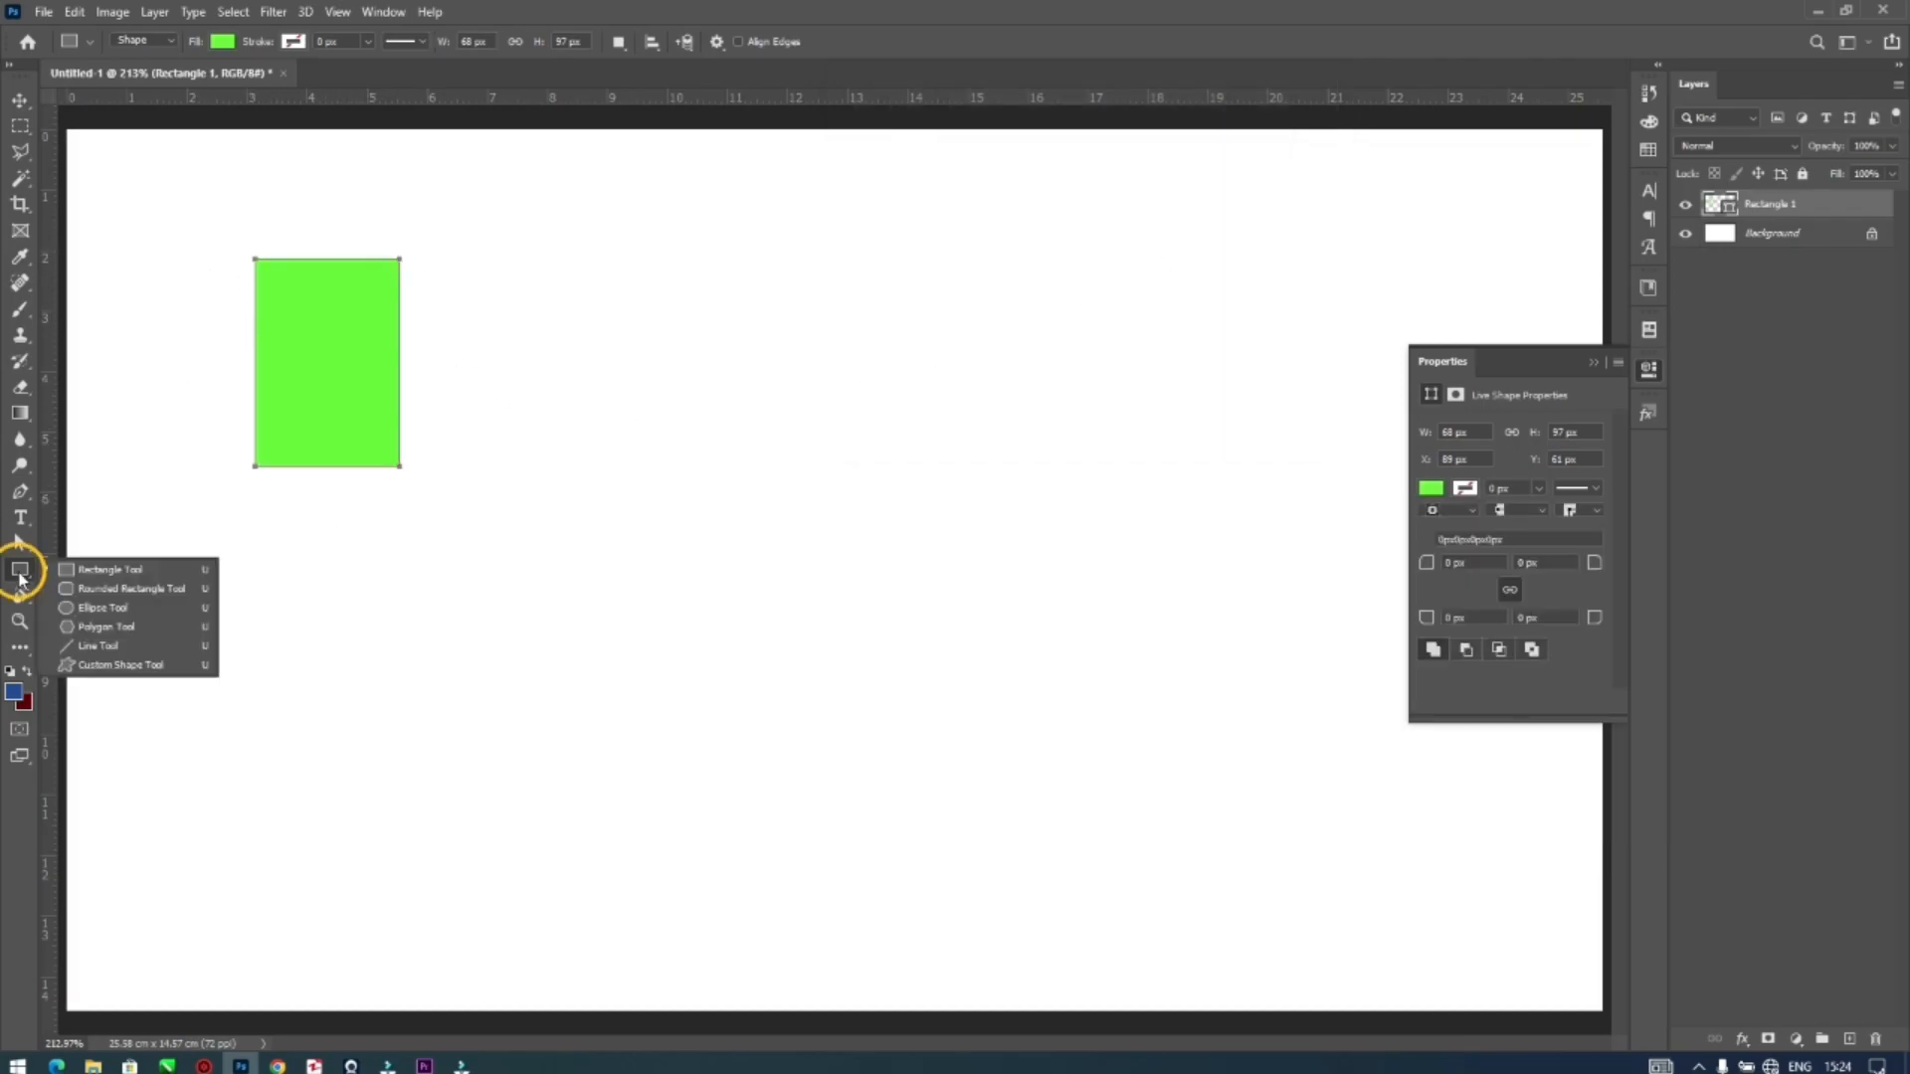
click(103, 609)
click(487, 280)
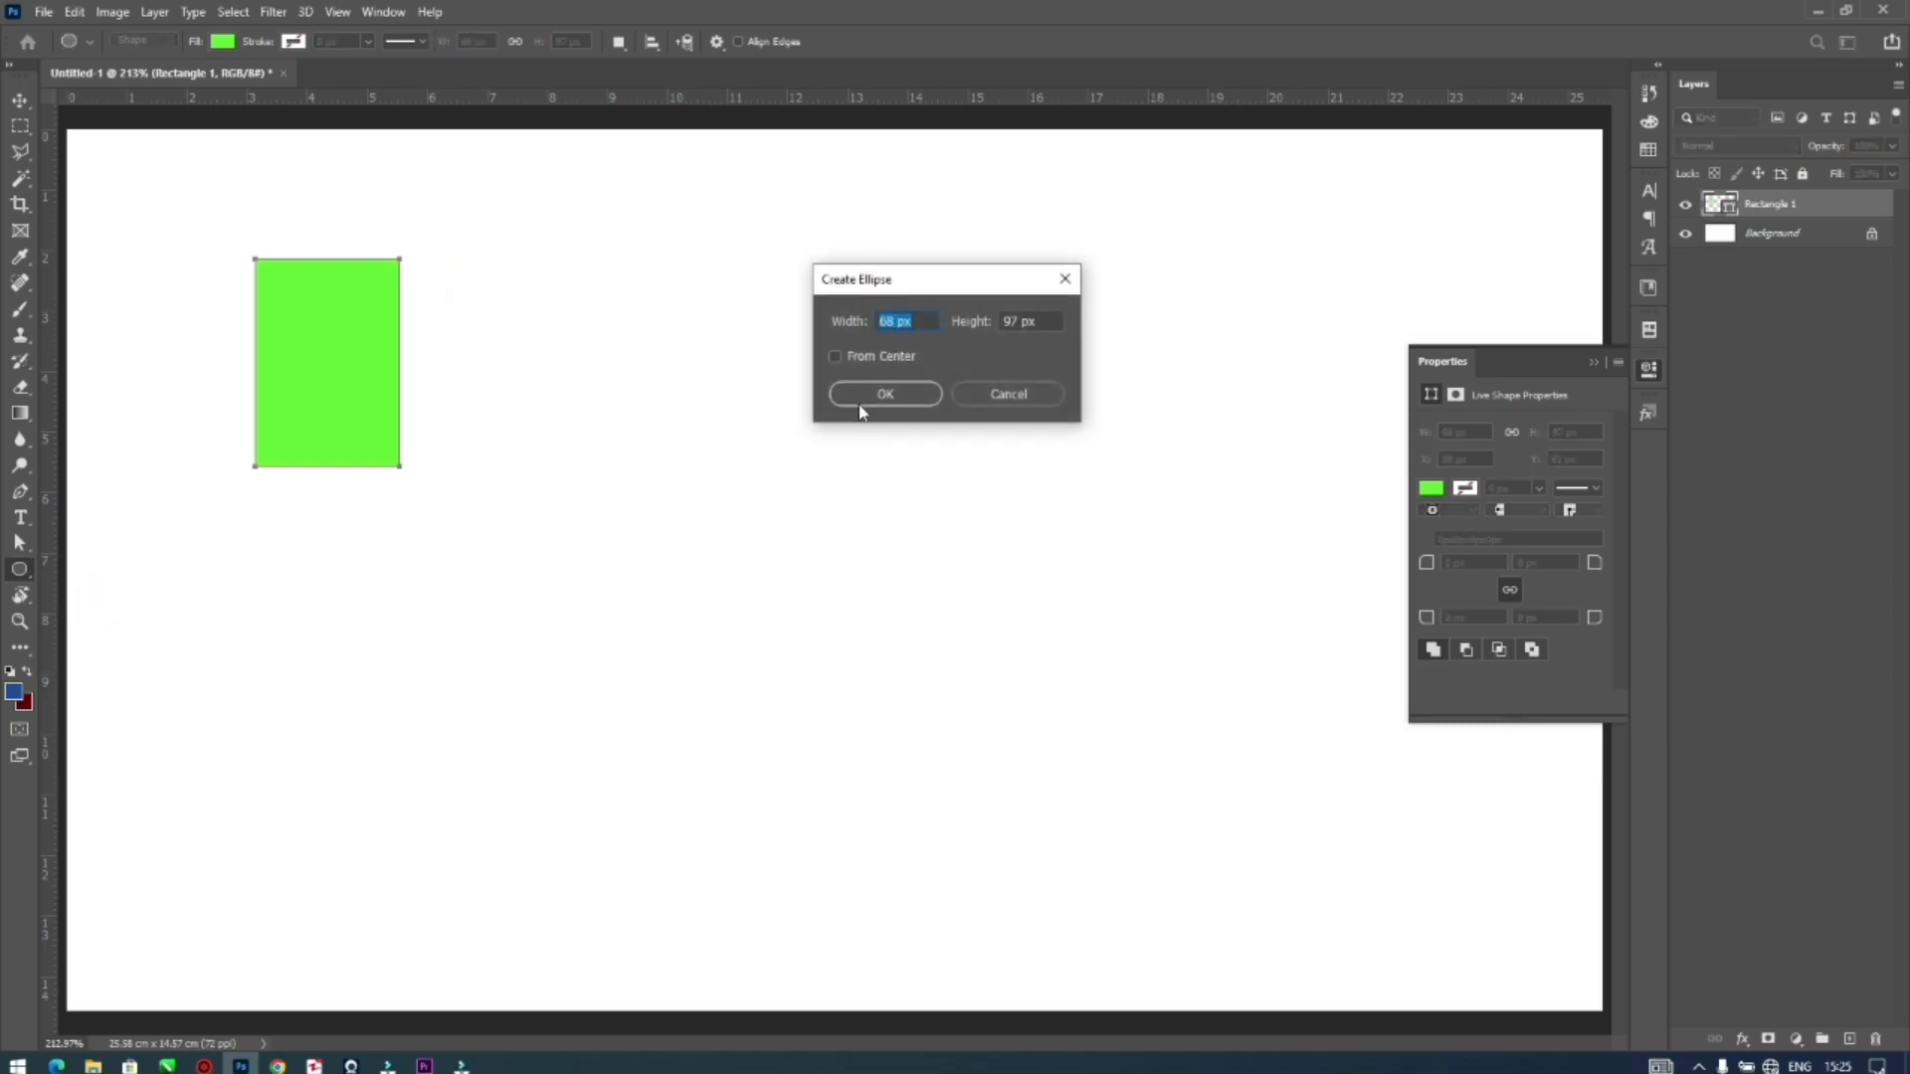
click(964, 392)
drag(519, 296, 621, 494)
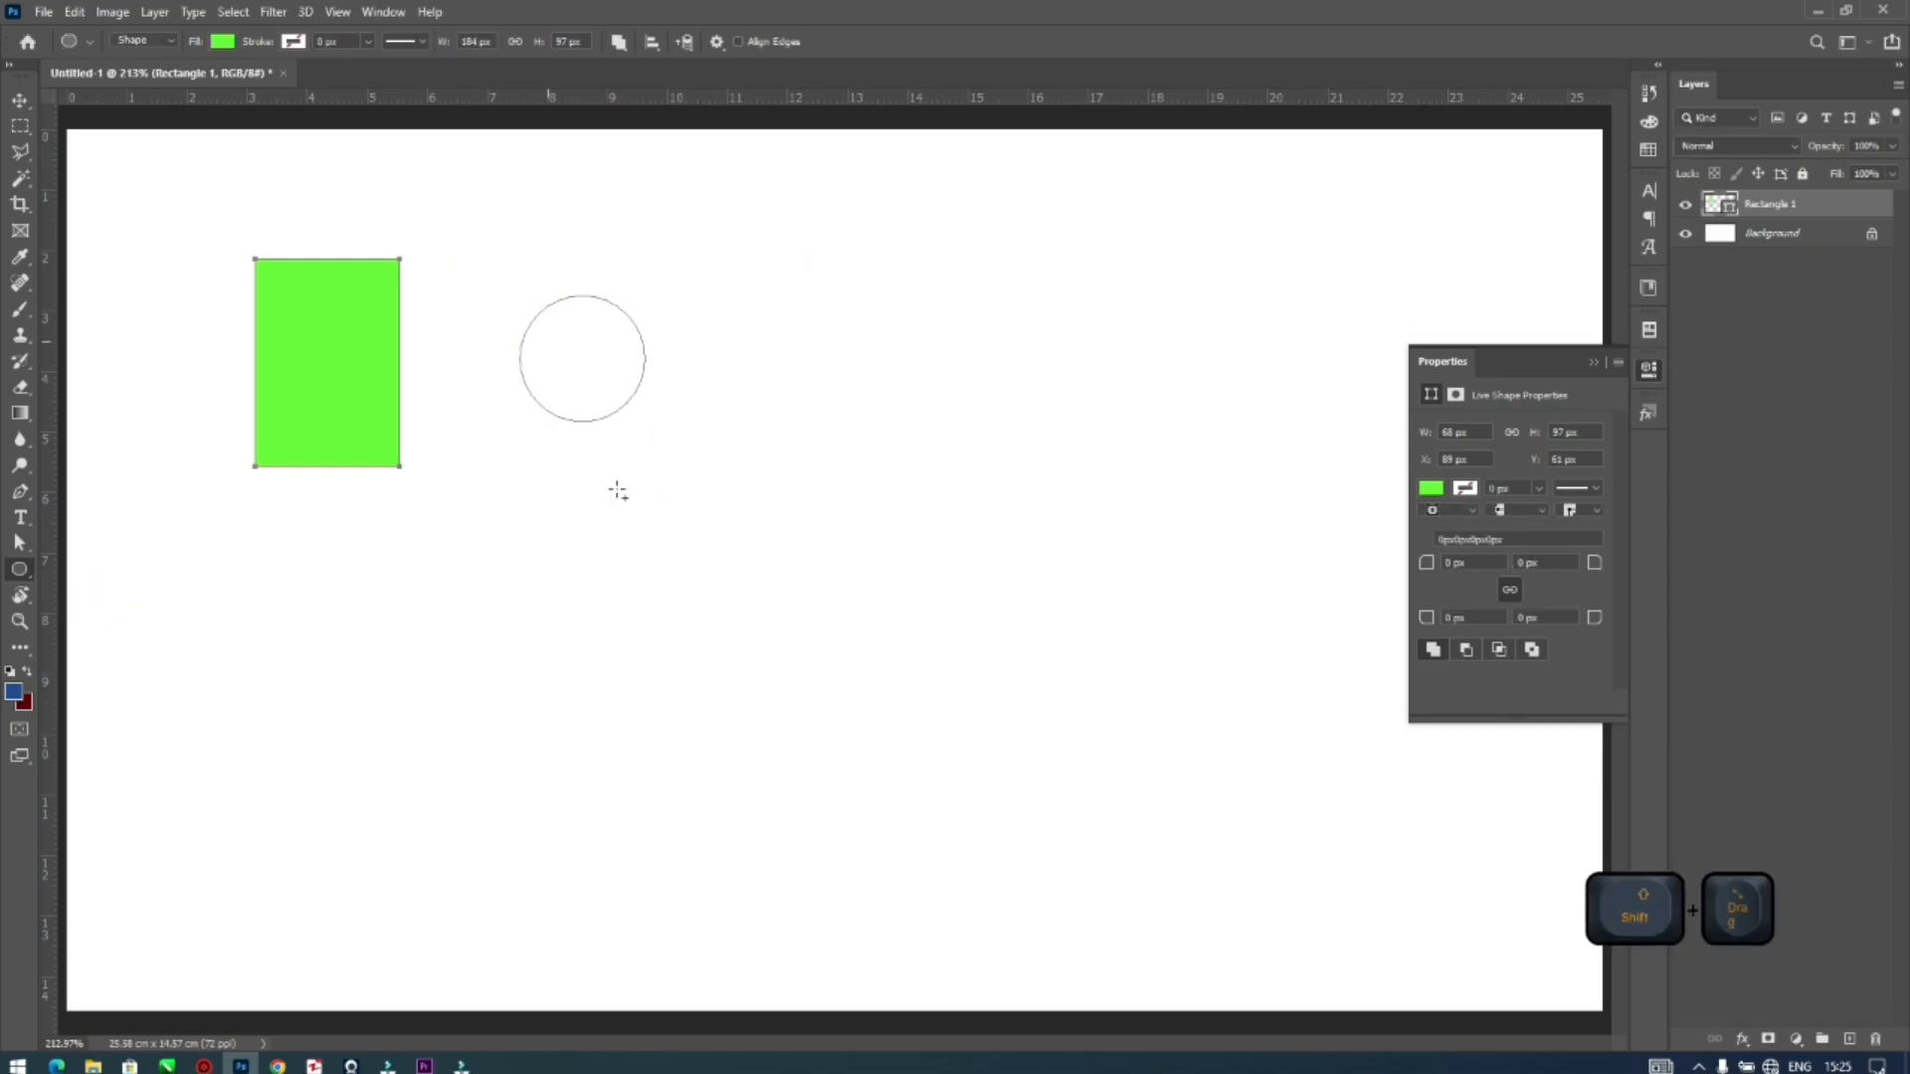
Draw a three-sided polygon about 98 px in size above the circle, slightly overlapping it
right_click(21, 572)
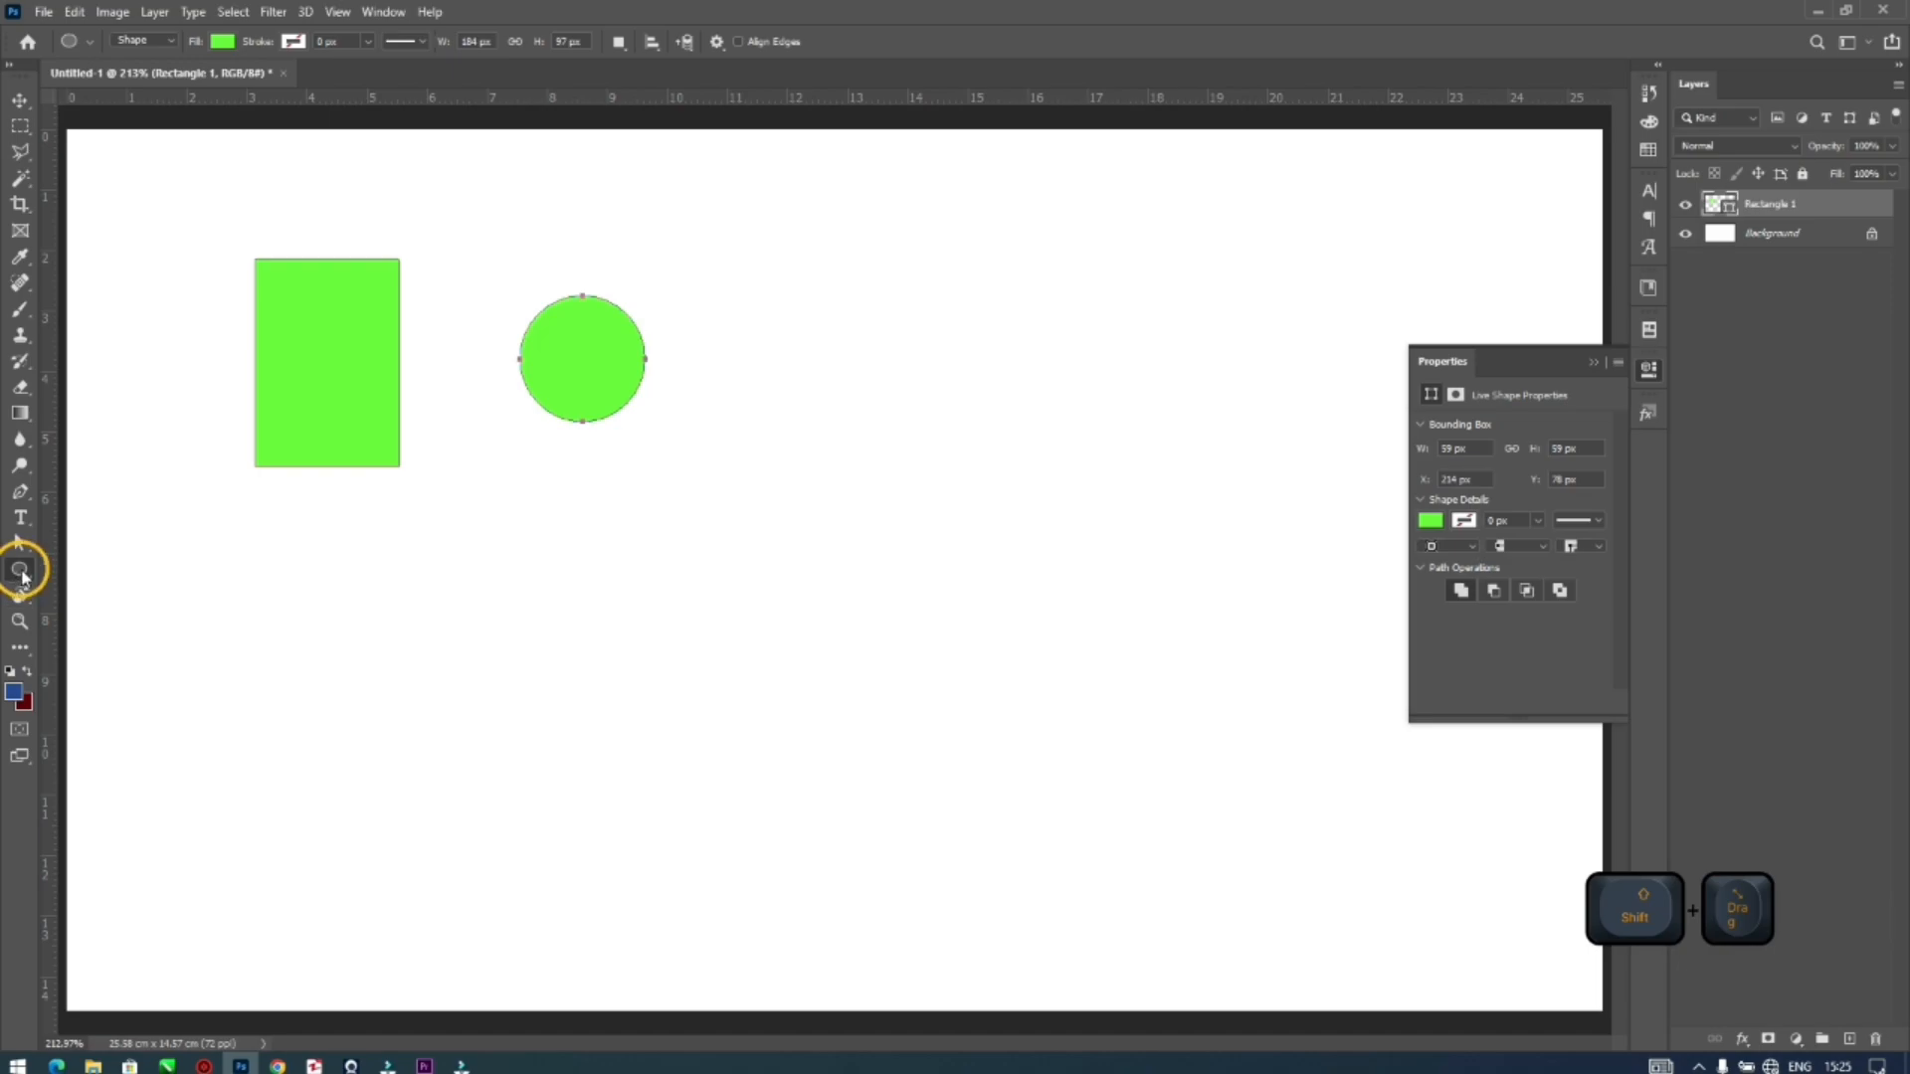
click(70, 625)
drag(690, 277, 779, 365)
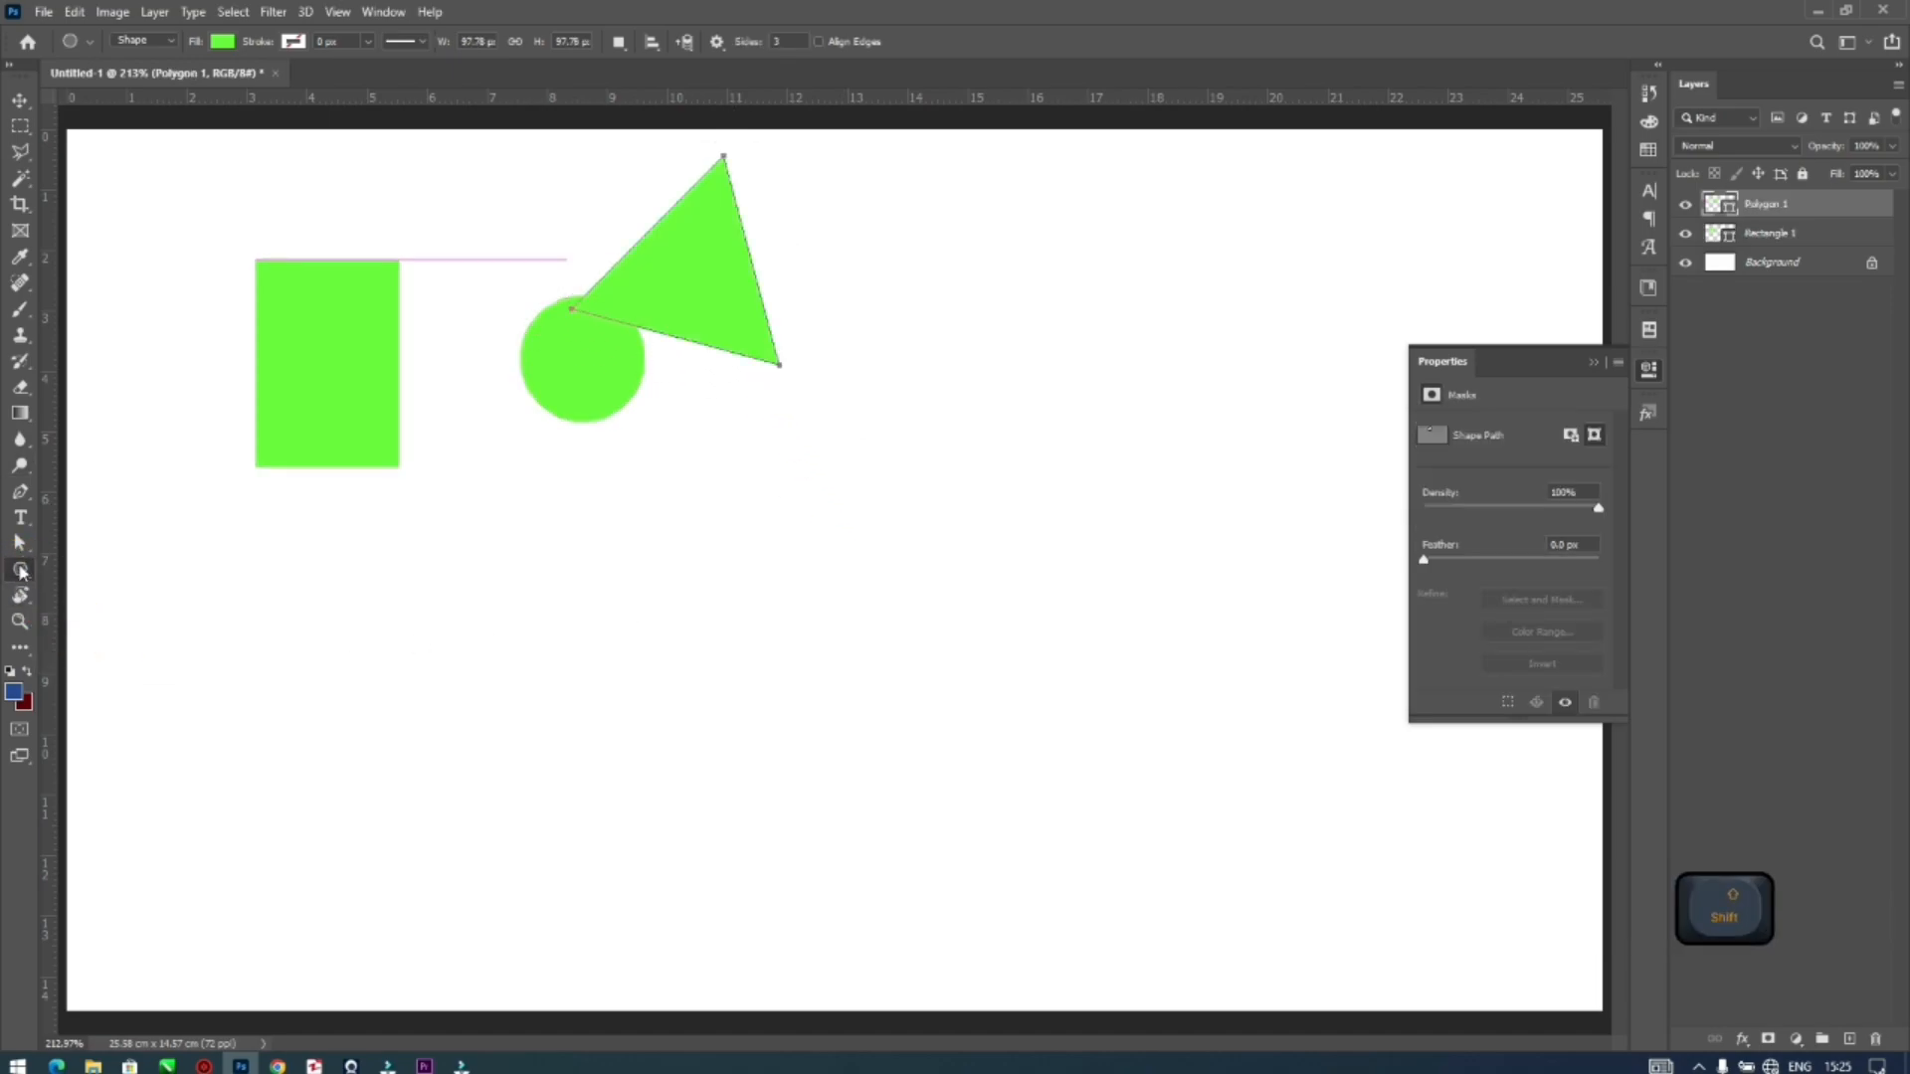
Draw a second rectangle about 189 × 128 px in the lower left of the canvas
right_click(20, 572)
click(70, 563)
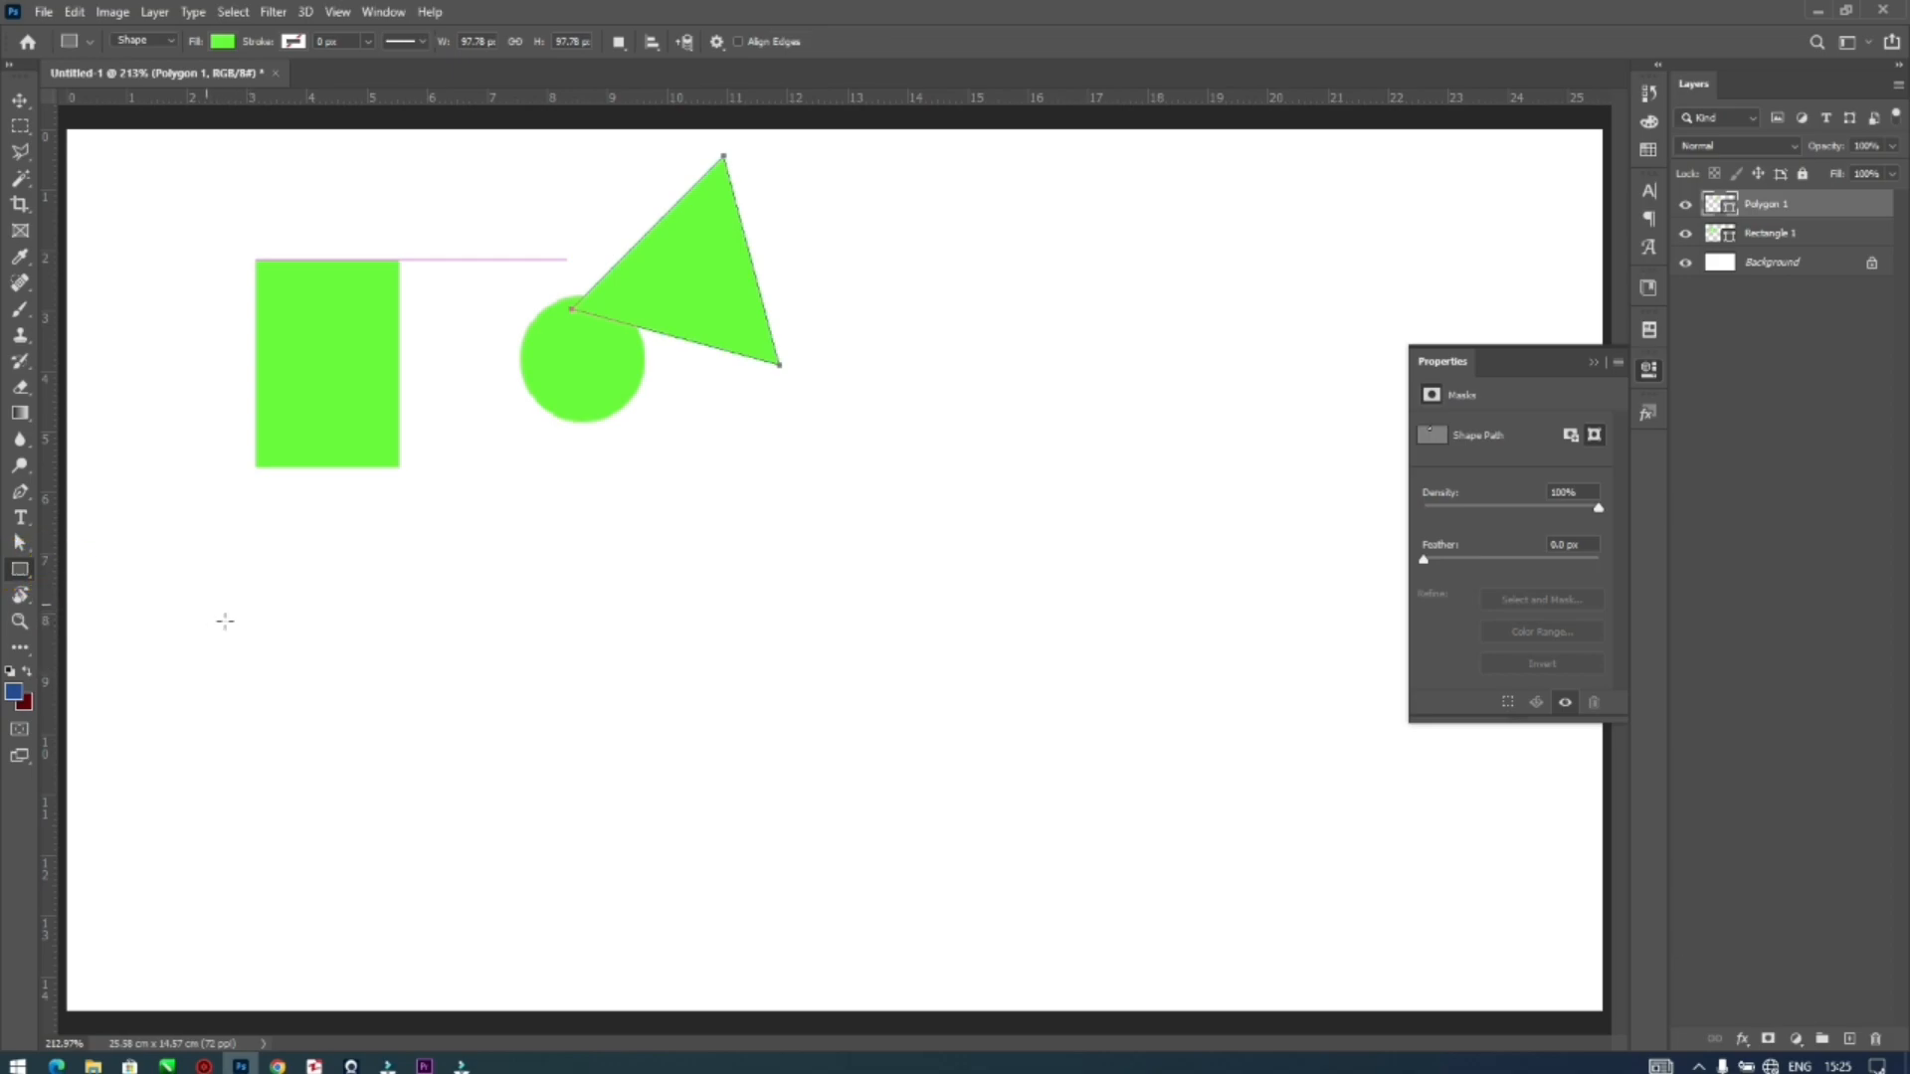
drag(205, 604, 606, 876)
With the Move Tool and layer Auto-Select on, move the small rectangle and circle to about X 347, Y 189 px
key(v)
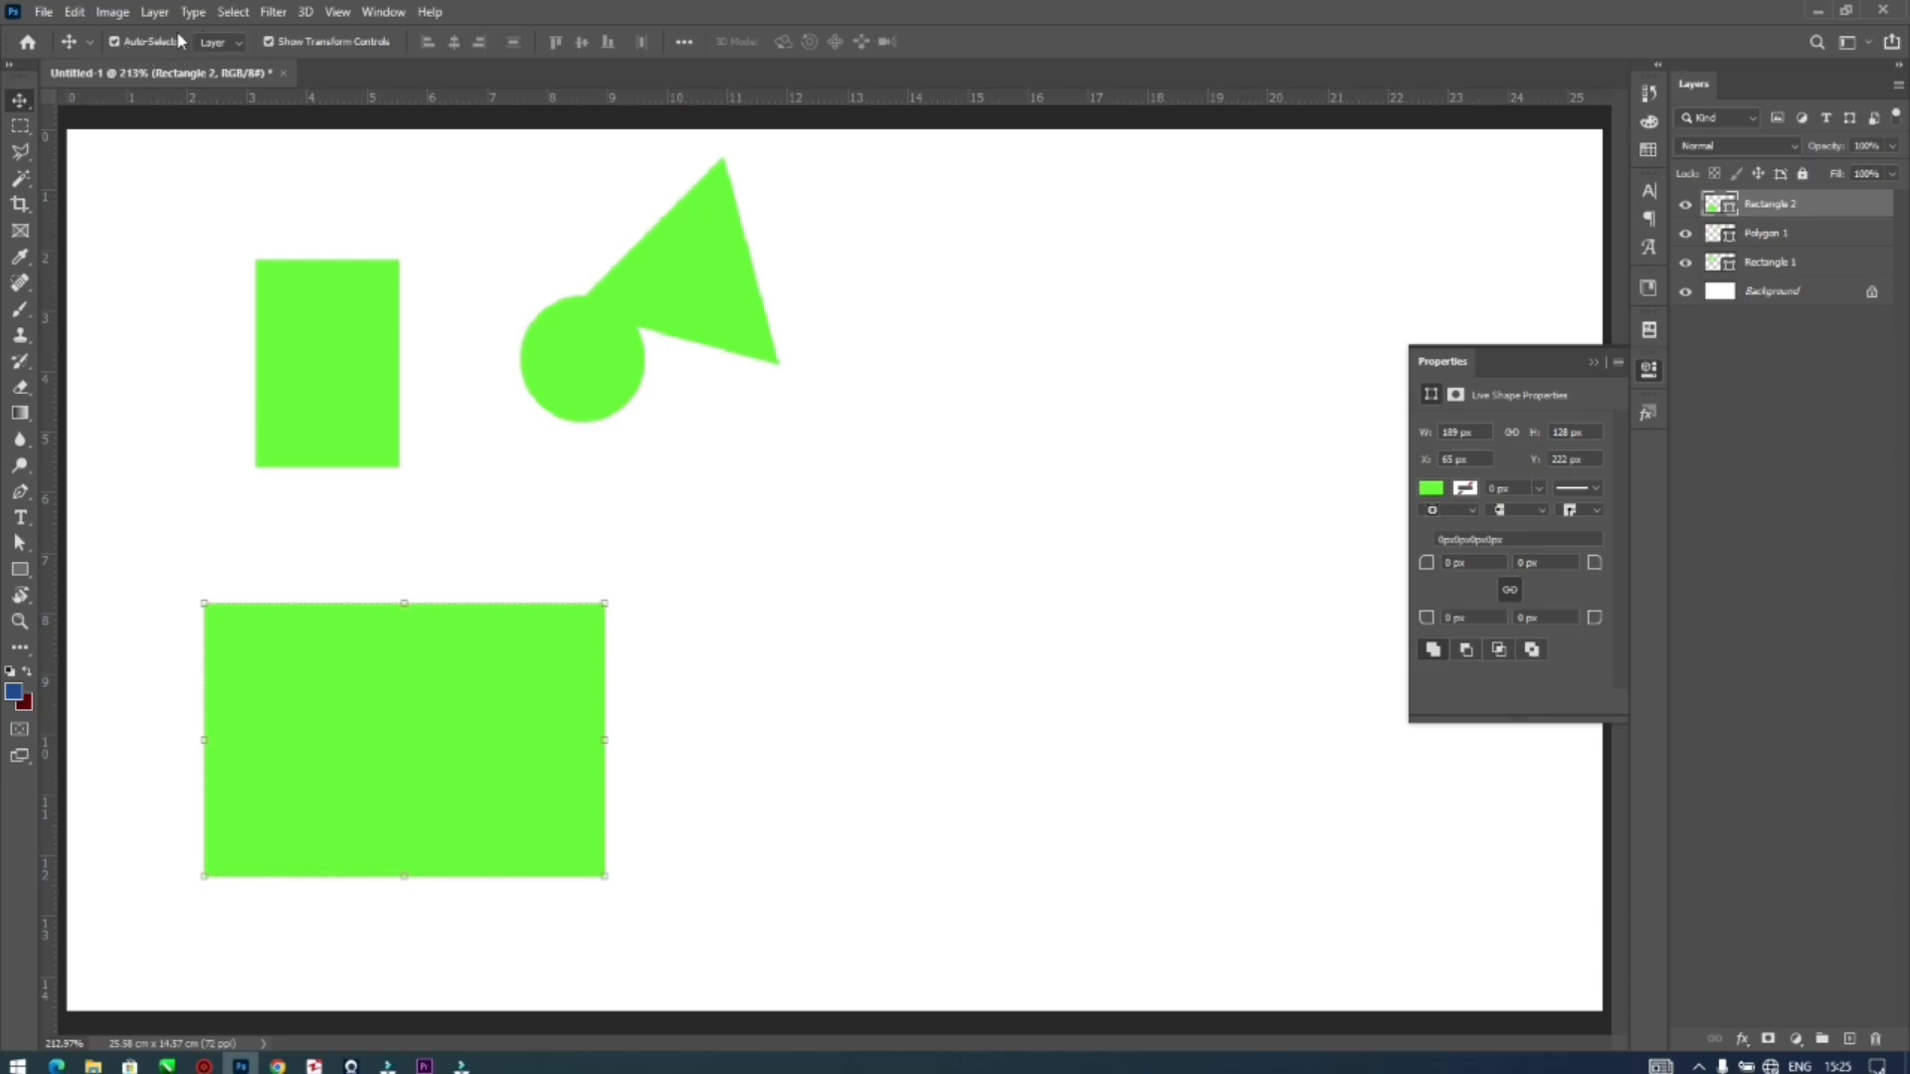
click(112, 42)
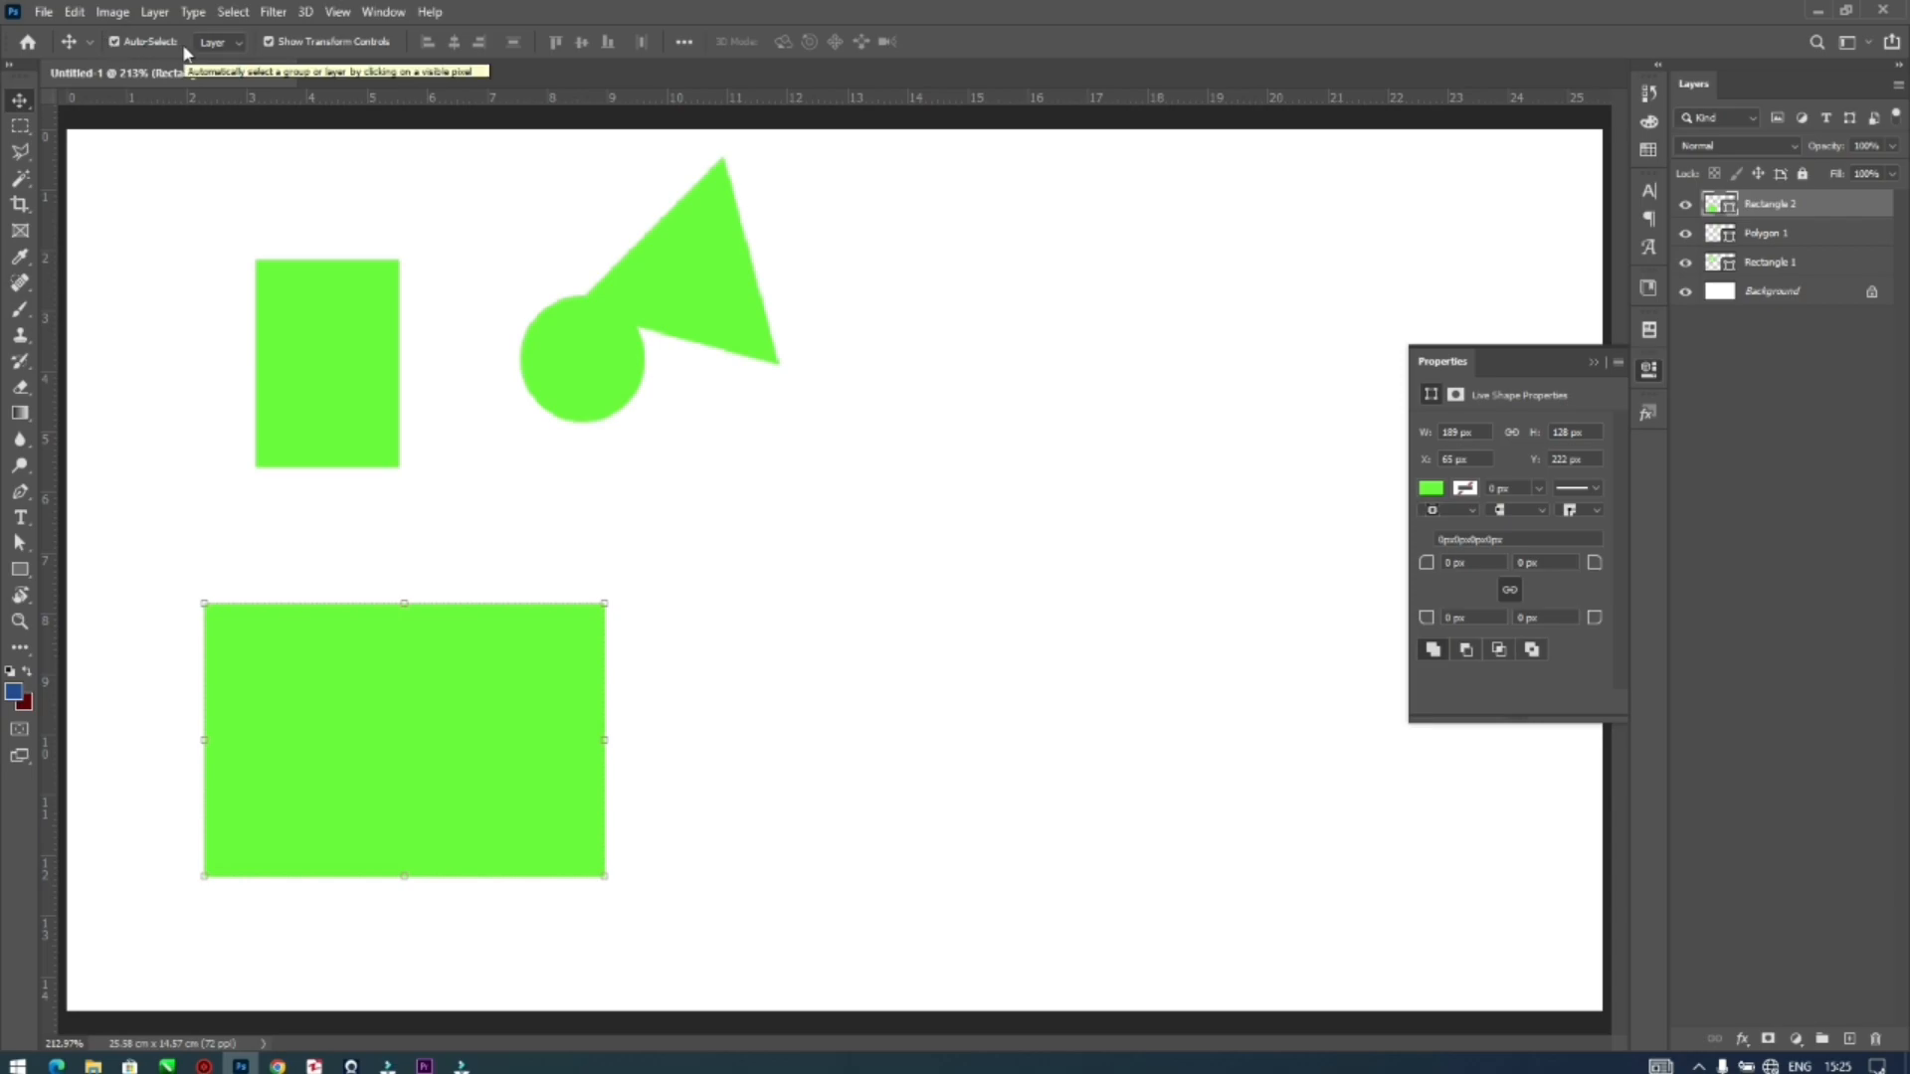
click(321, 323)
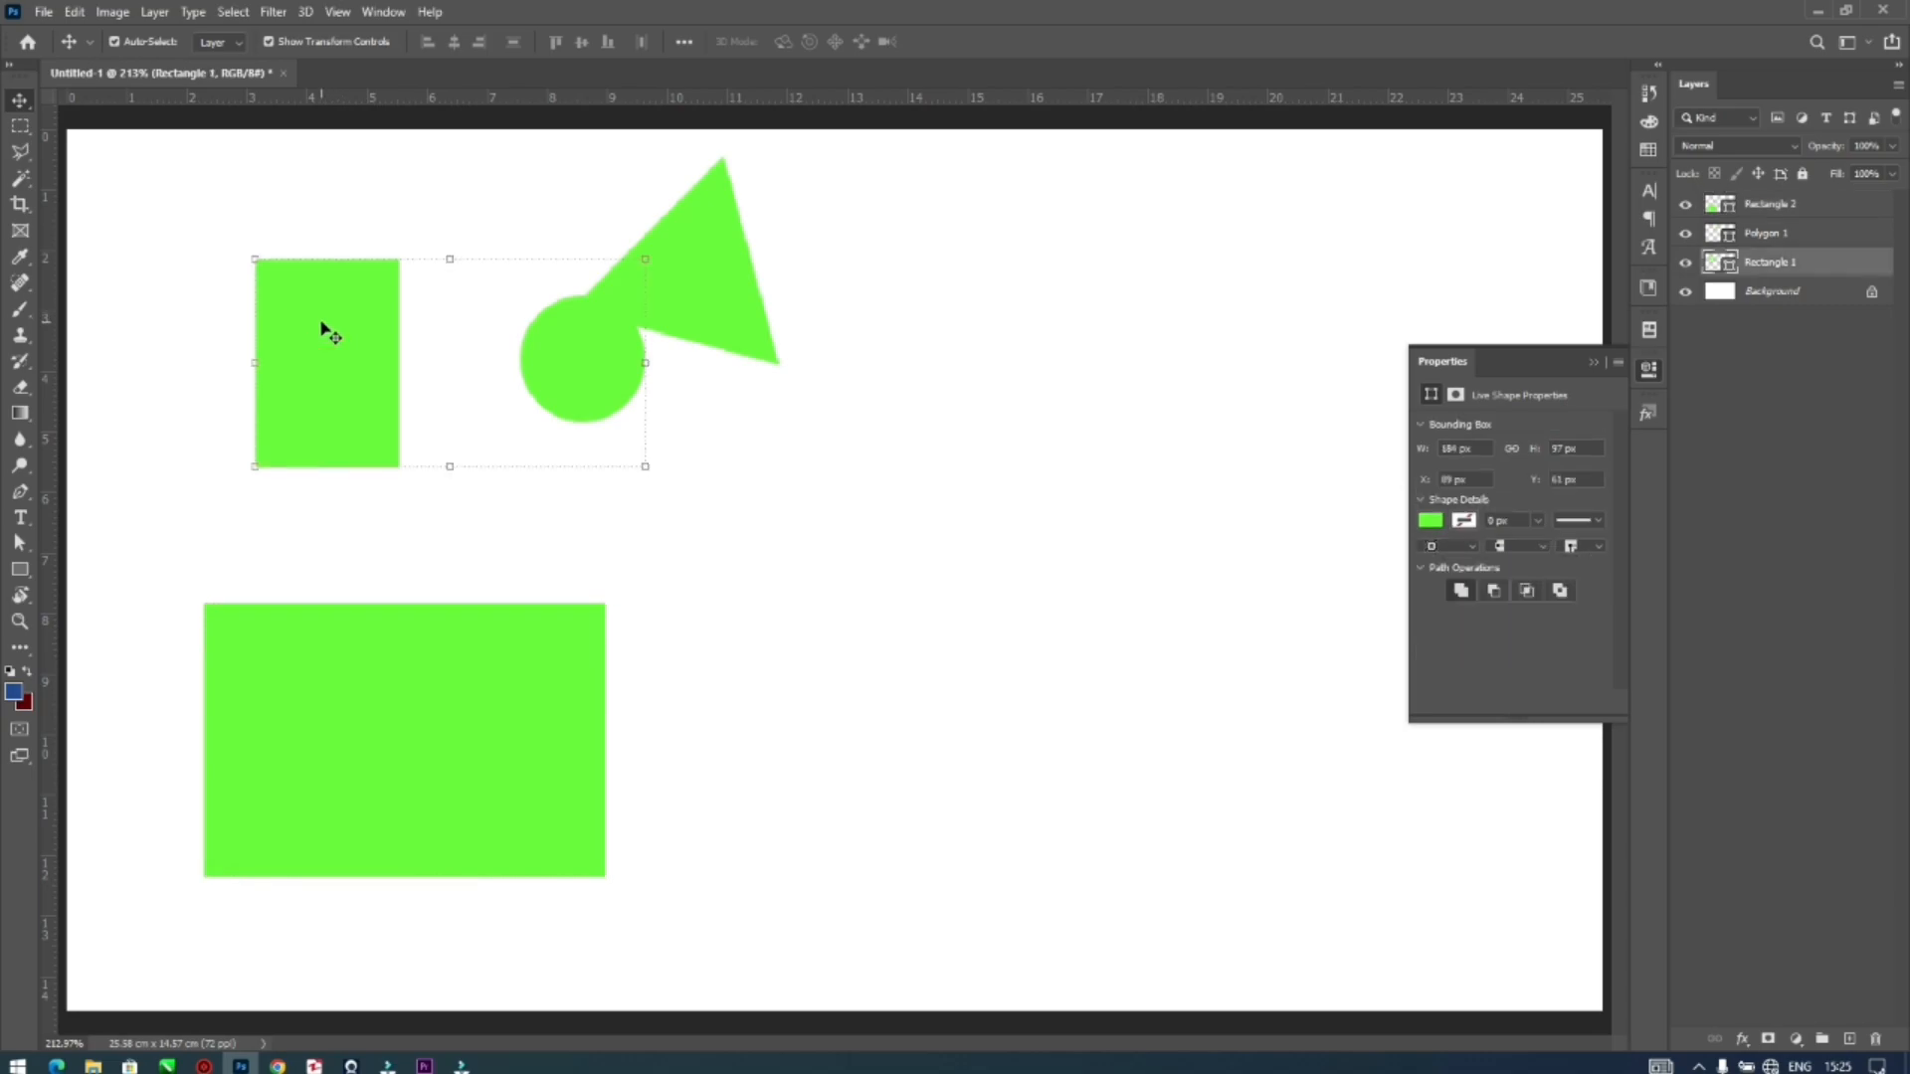
drag(330, 341, 741, 478)
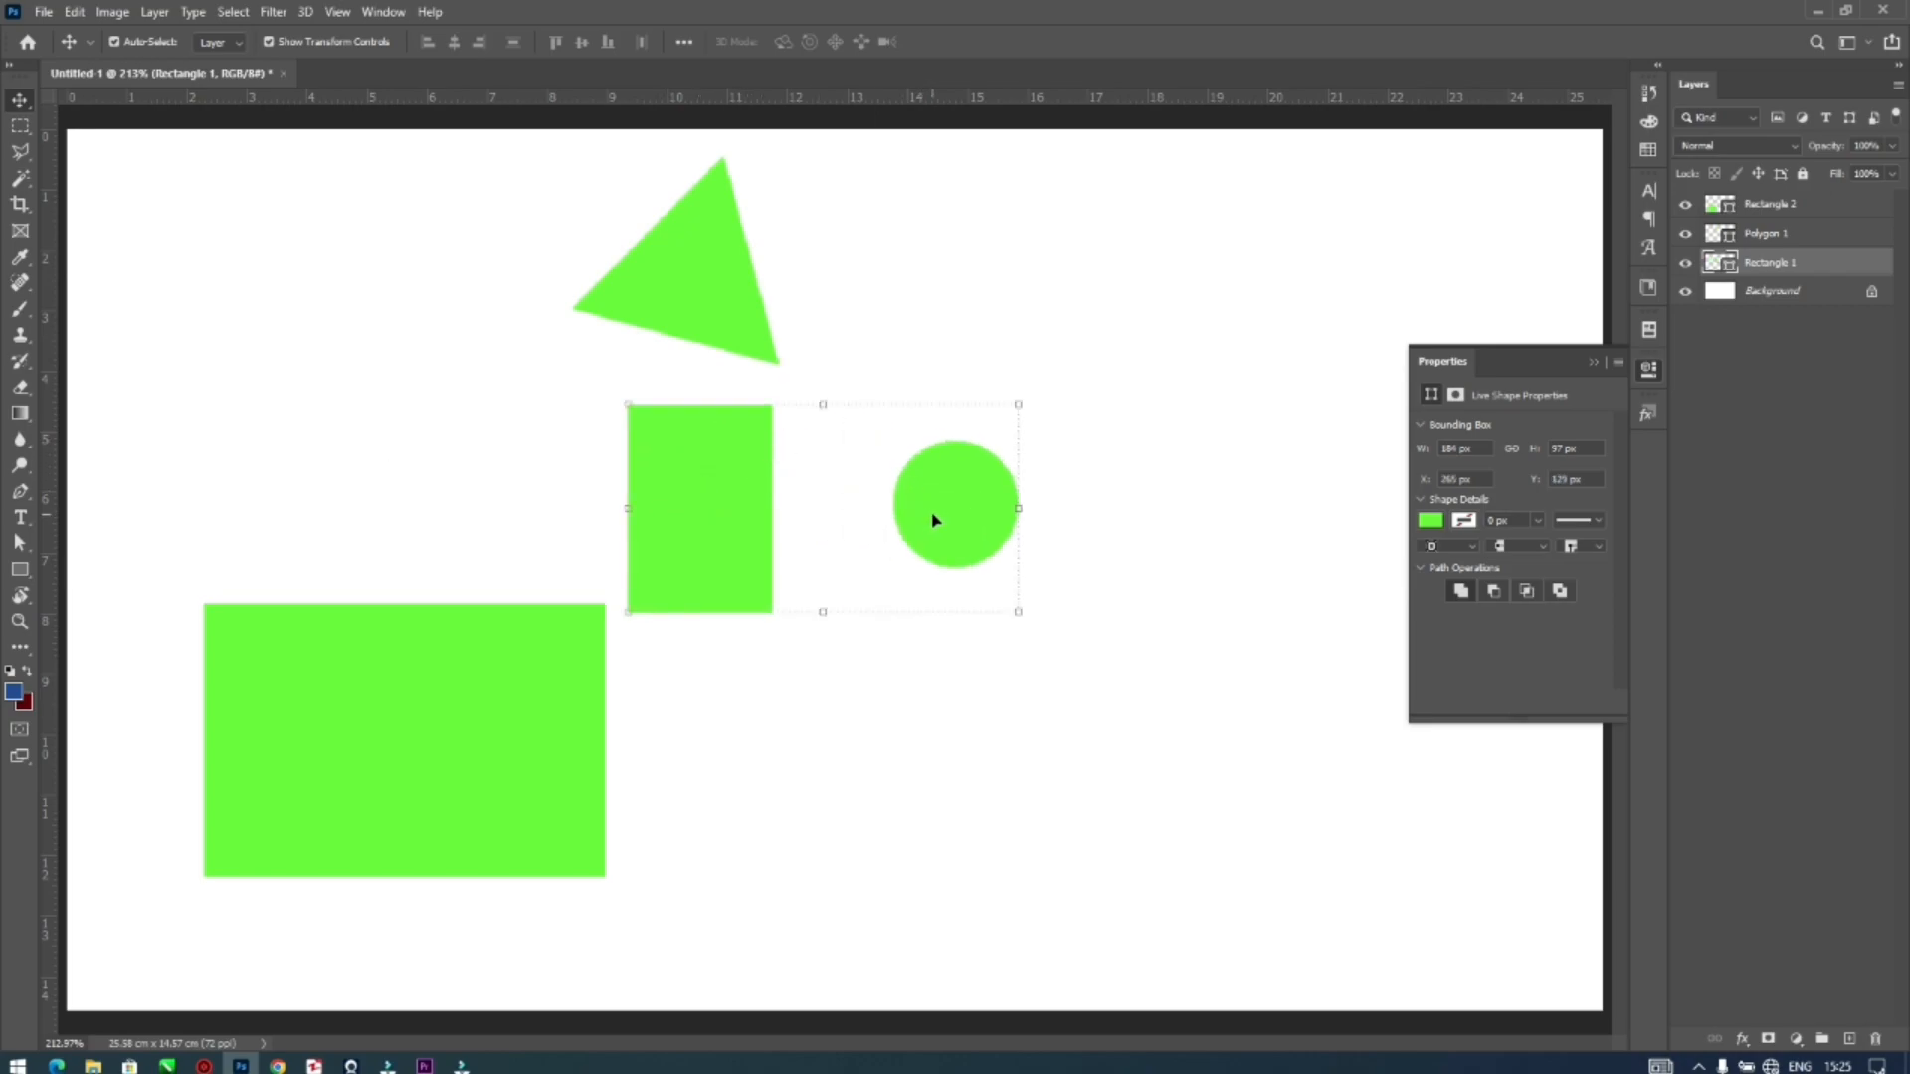
drag(953, 535, 1140, 747)
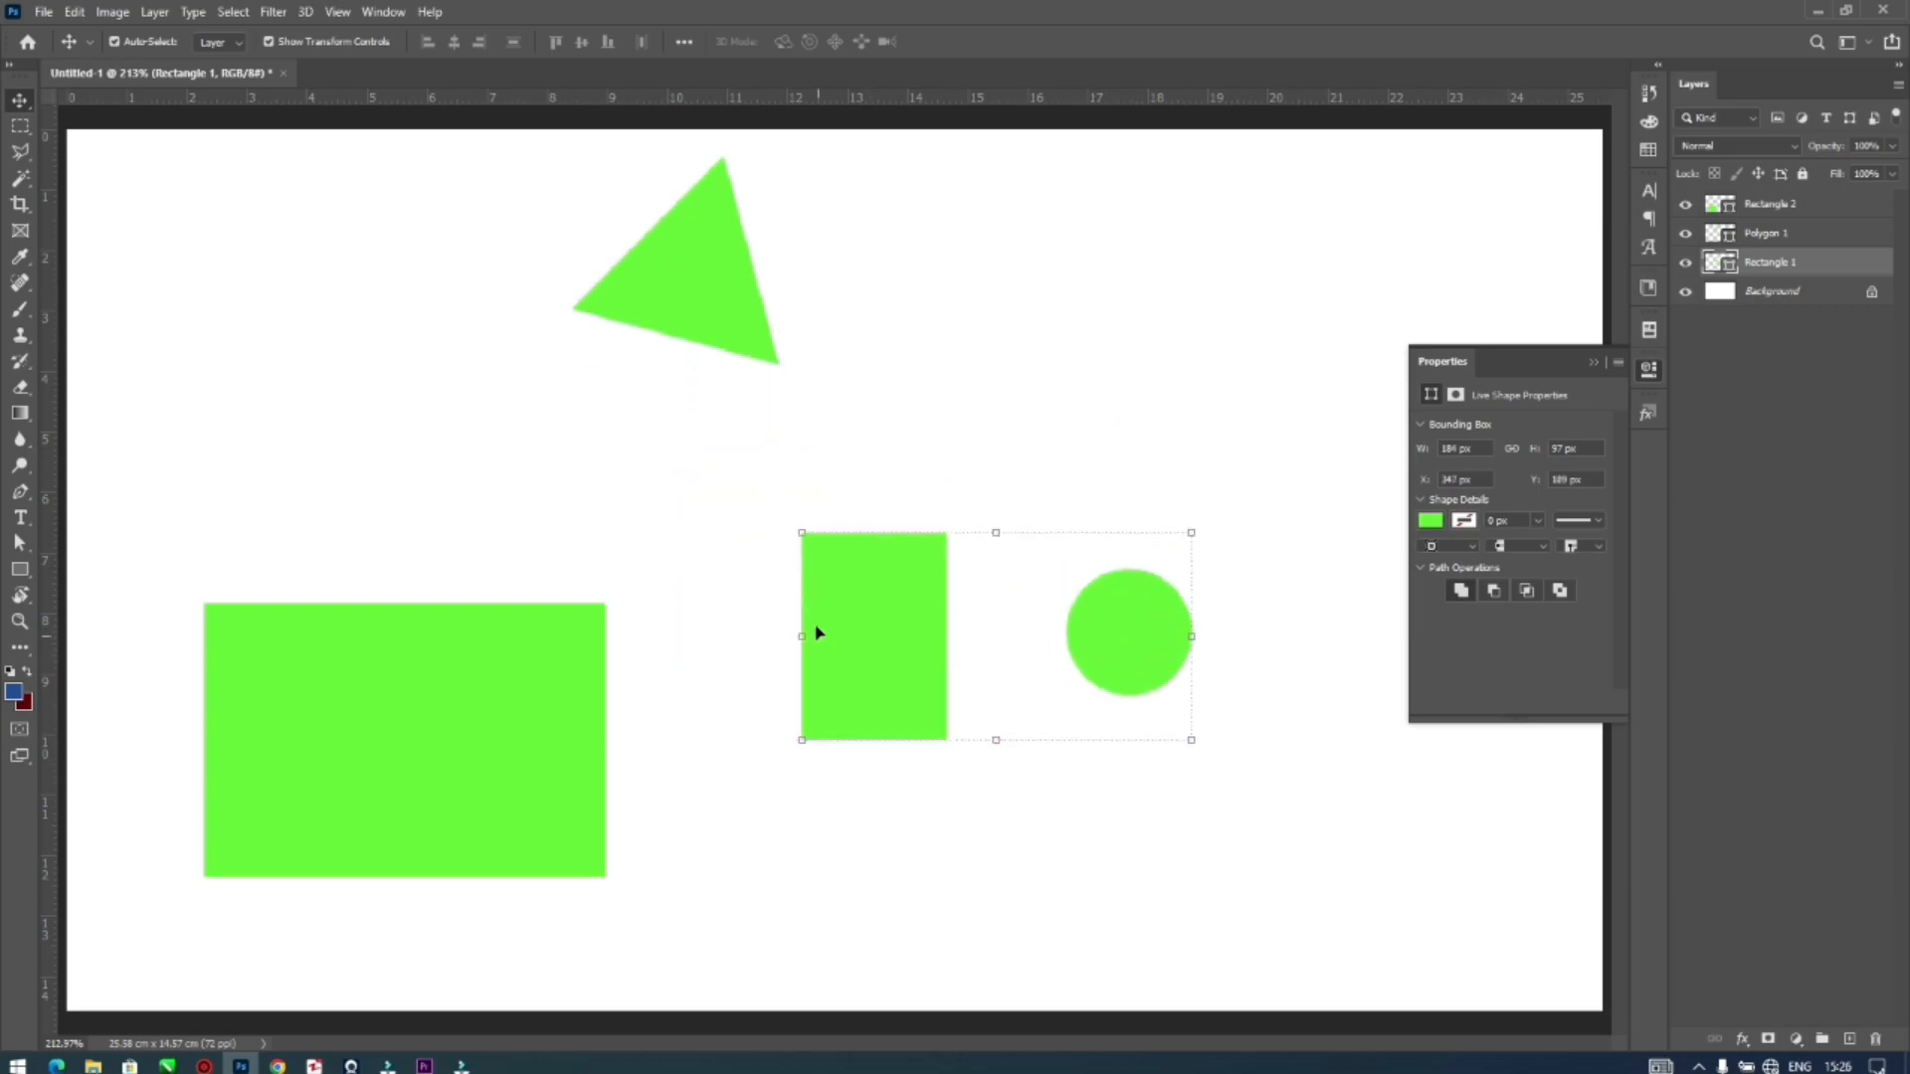
Move the triangle slightly down and the large rectangle up toward the canvas's left edge
click(719, 287)
drag(681, 316, 622, 392)
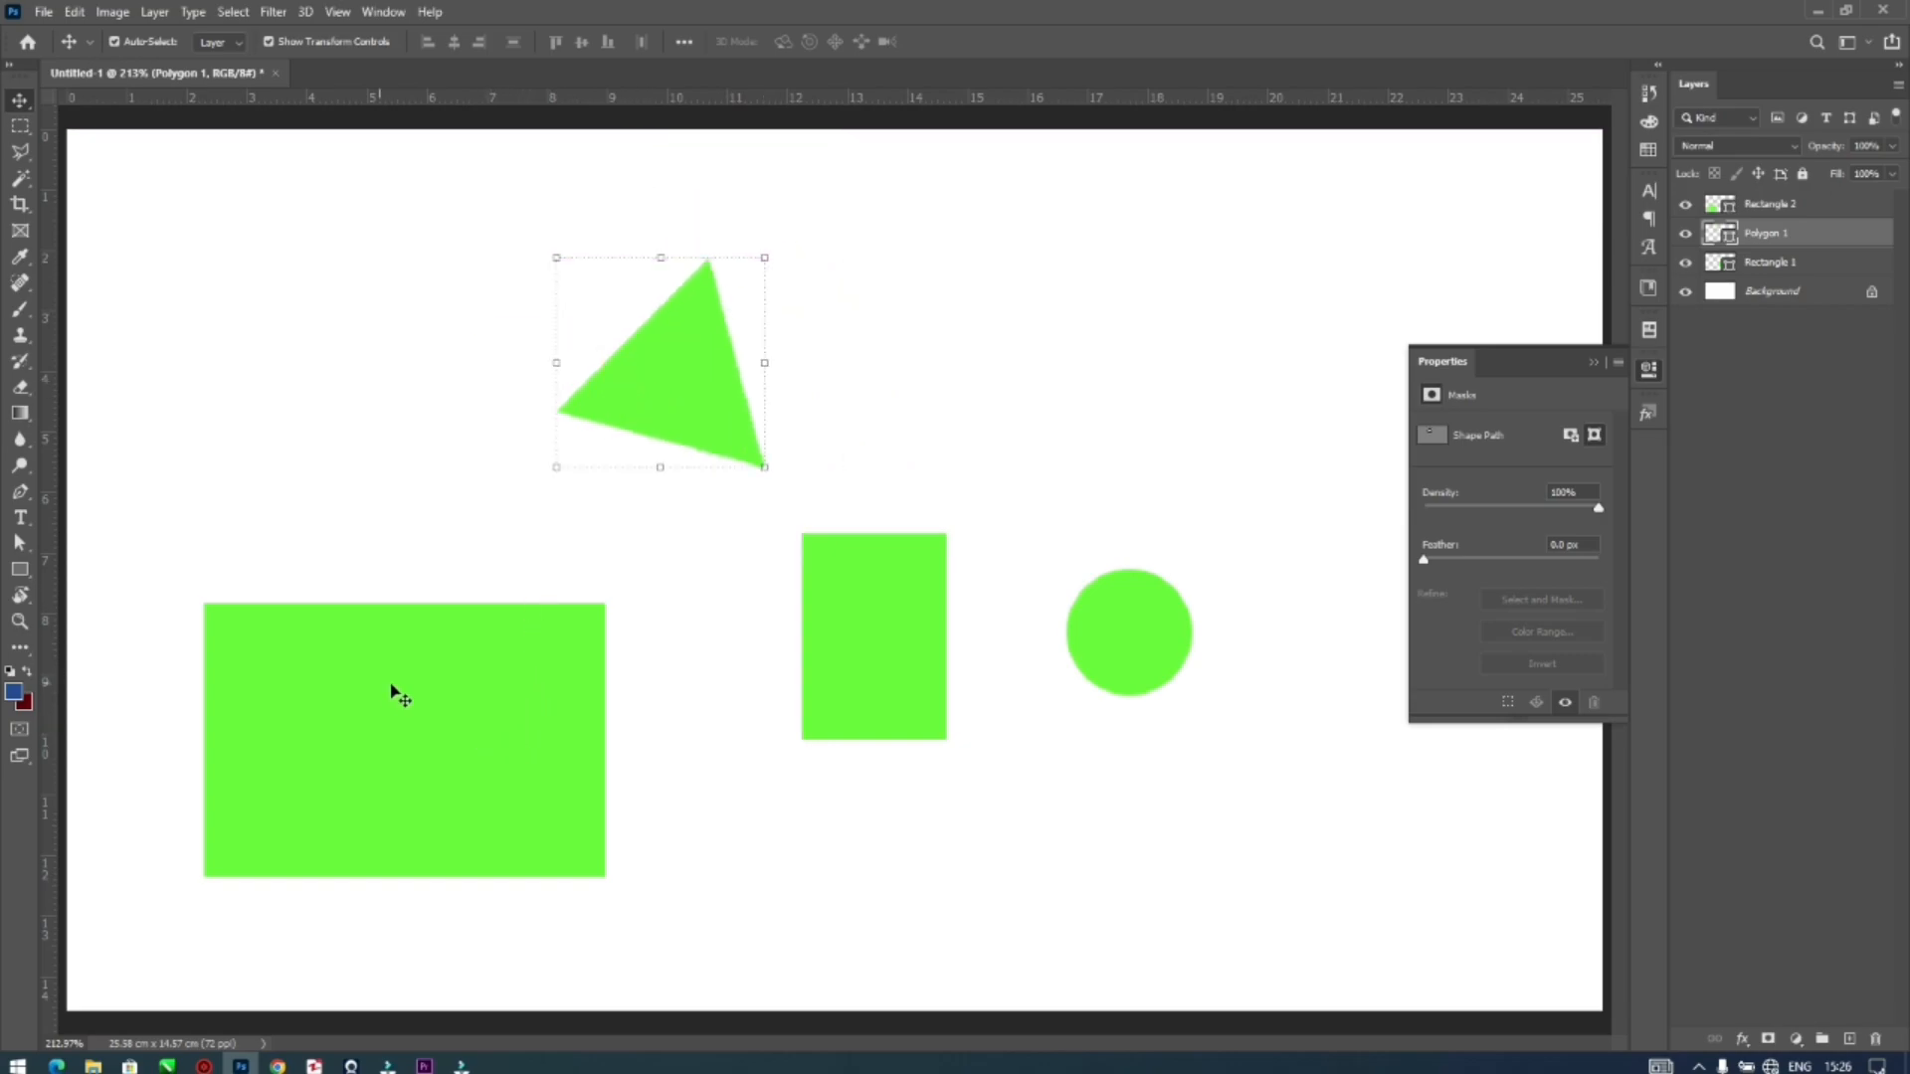
drag(443, 693, 346, 597)
Select the small rectangle's layer, turn off Auto-Select, and move the rectangle and circle to about X 297, Y 72 px
click(641, 383)
click(818, 642)
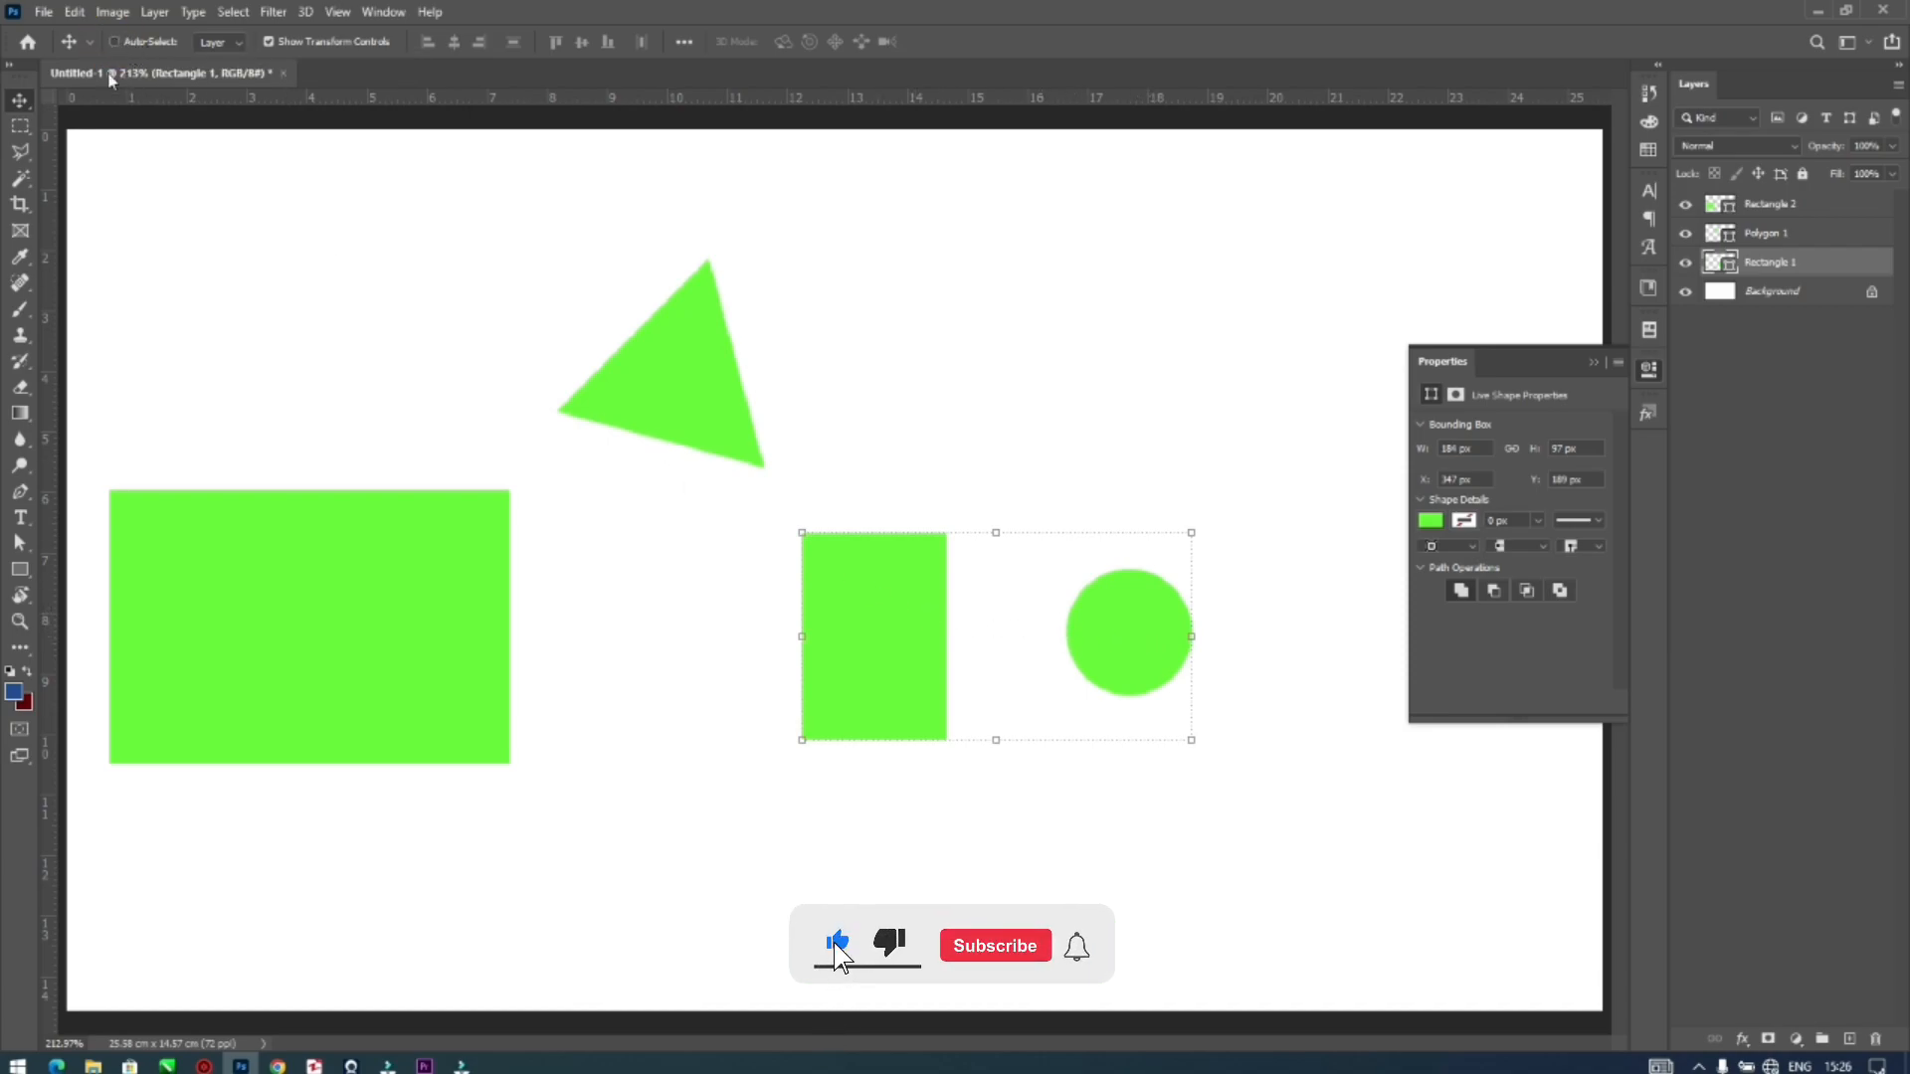
click(150, 222)
drag(151, 222, 211, 242)
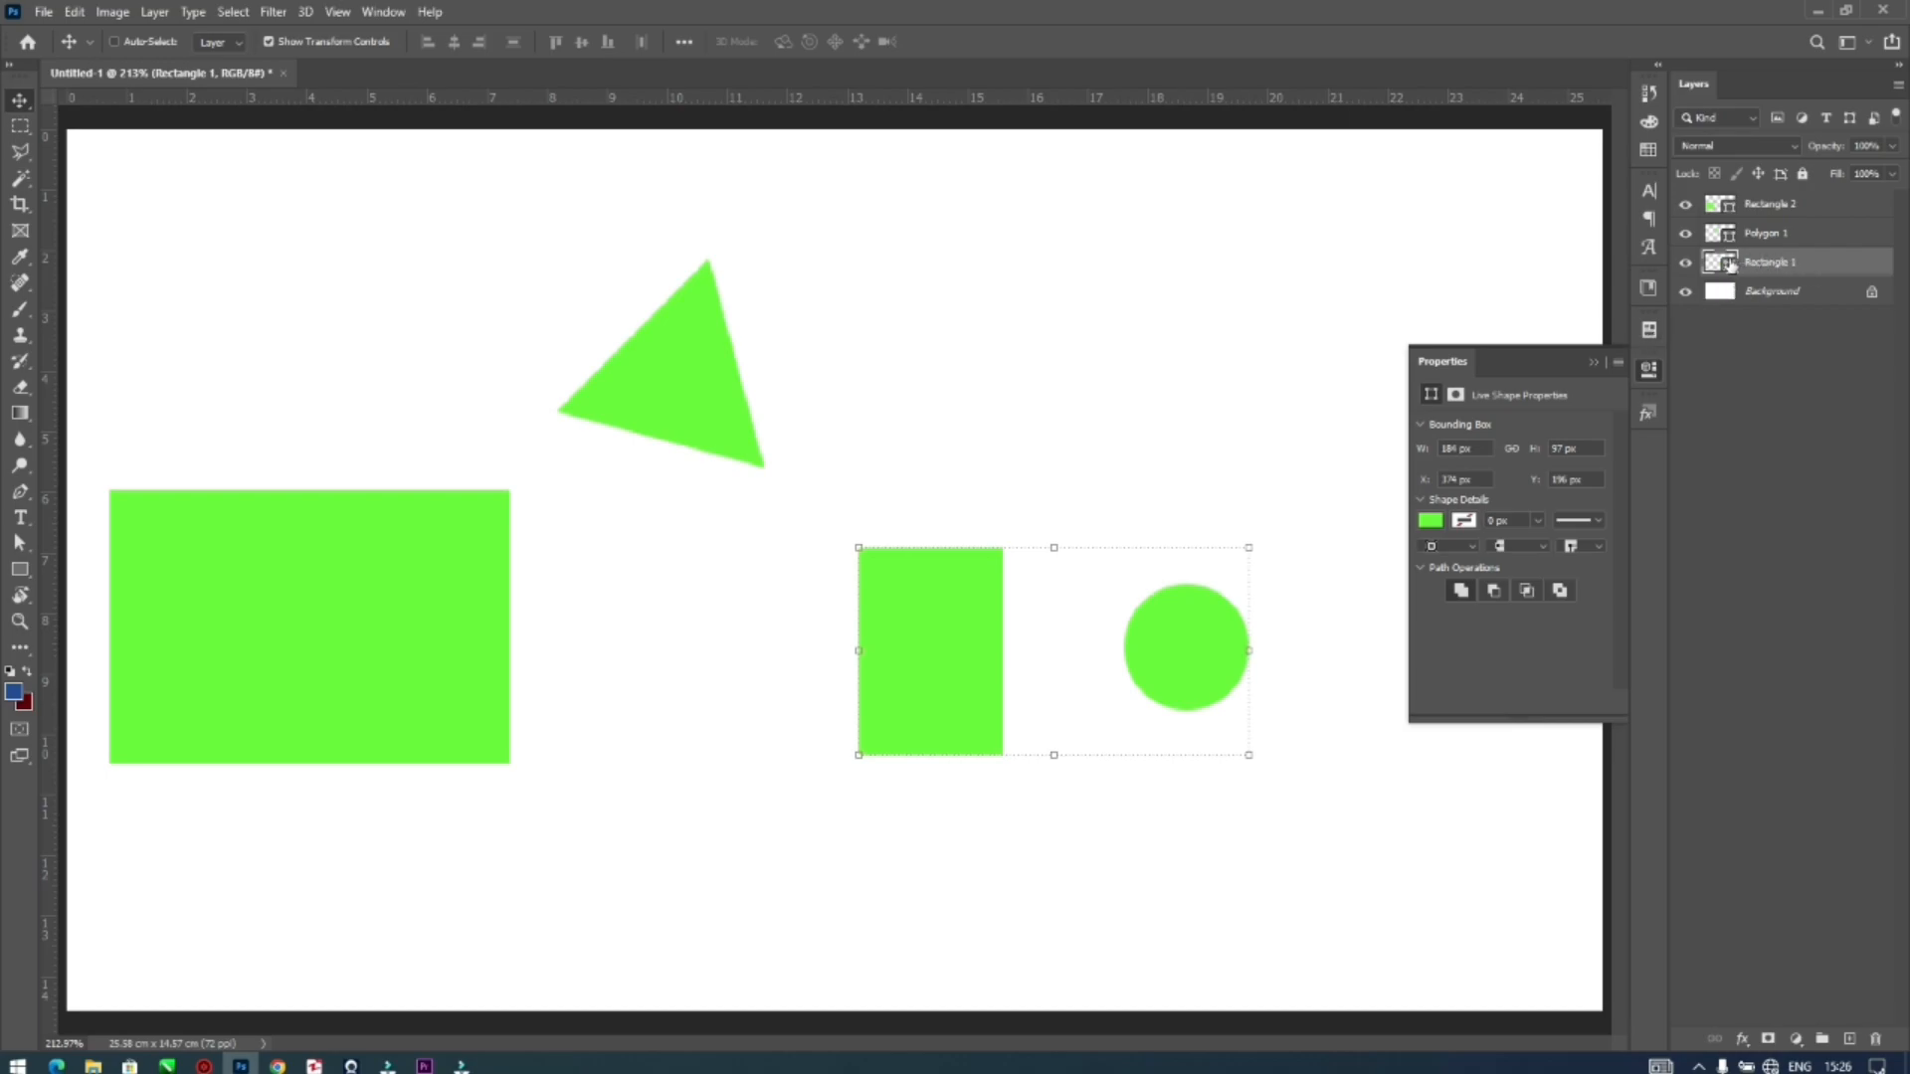
drag(1164, 617, 1216, 403)
drag(1202, 714, 987, 668)
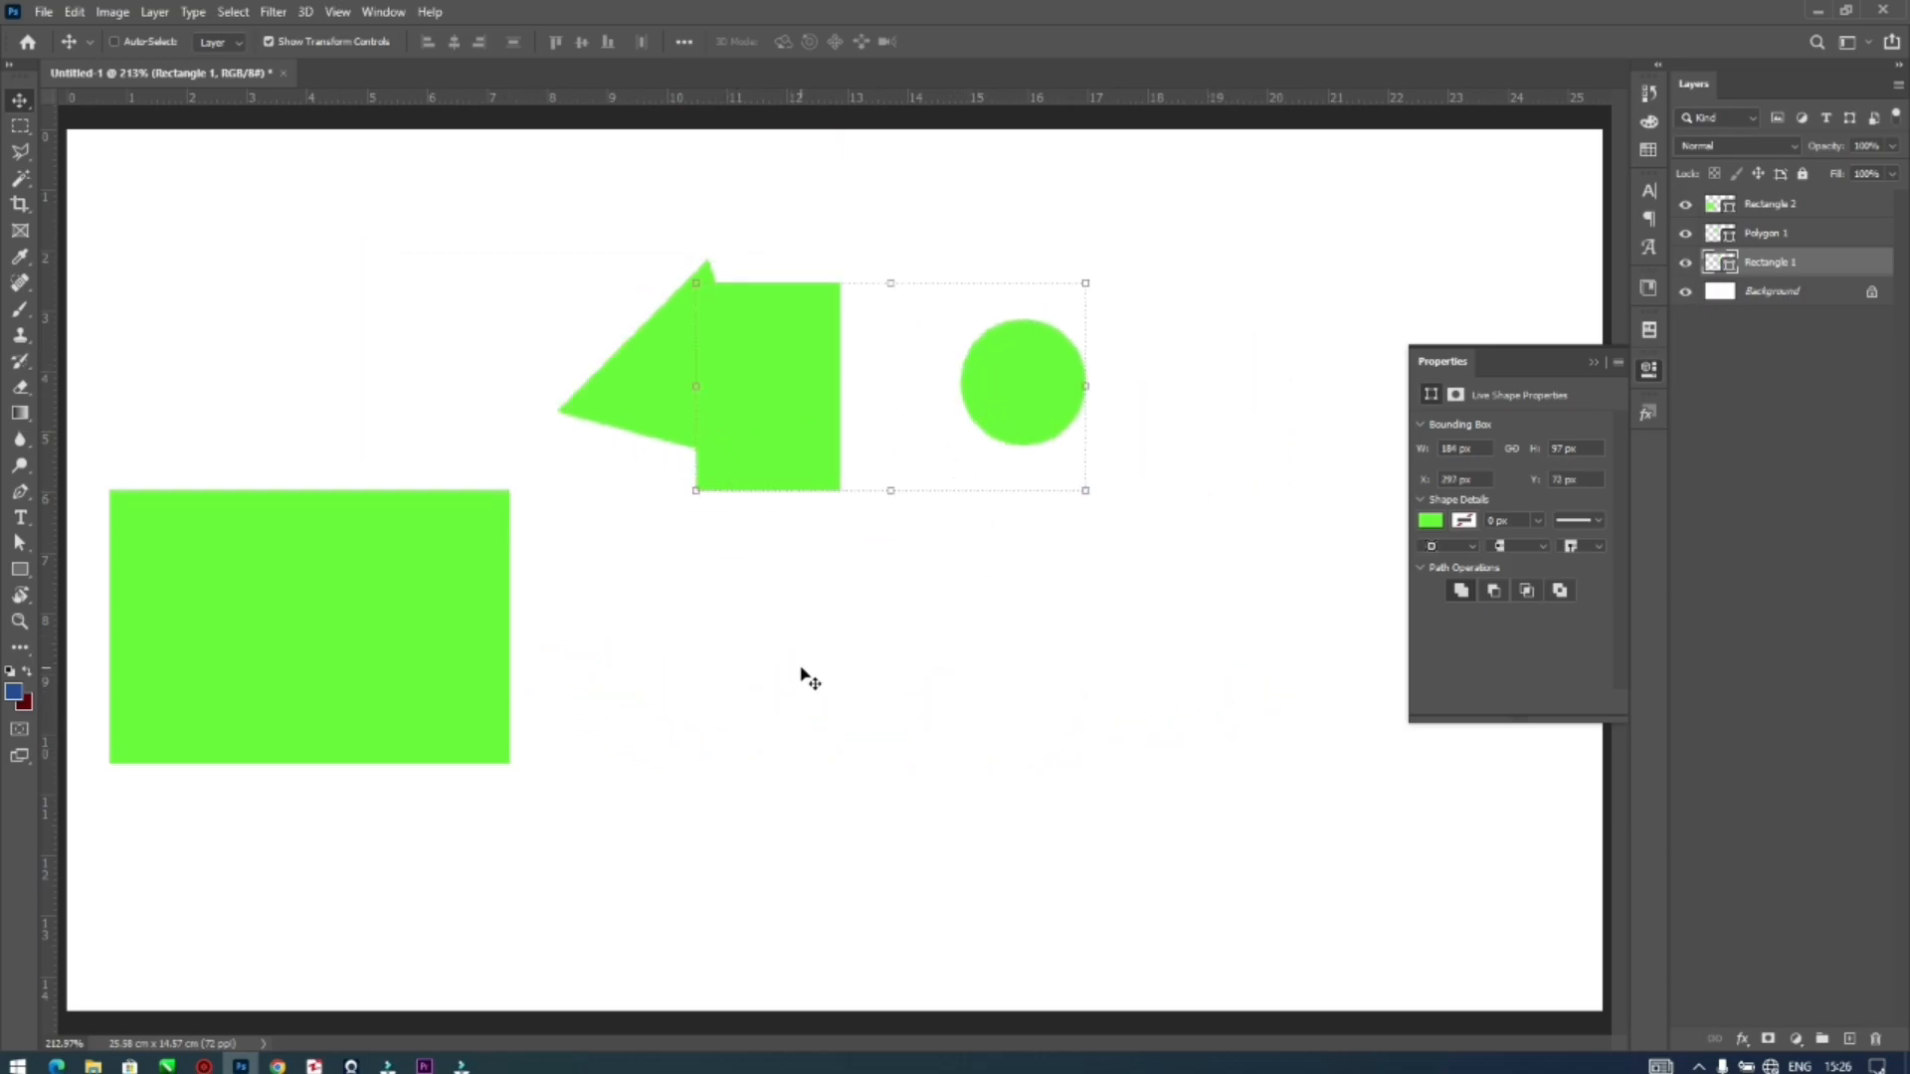
Select the Polygon 1 layer and move the triangle to the upper left, above the large rectangle
click(1766, 232)
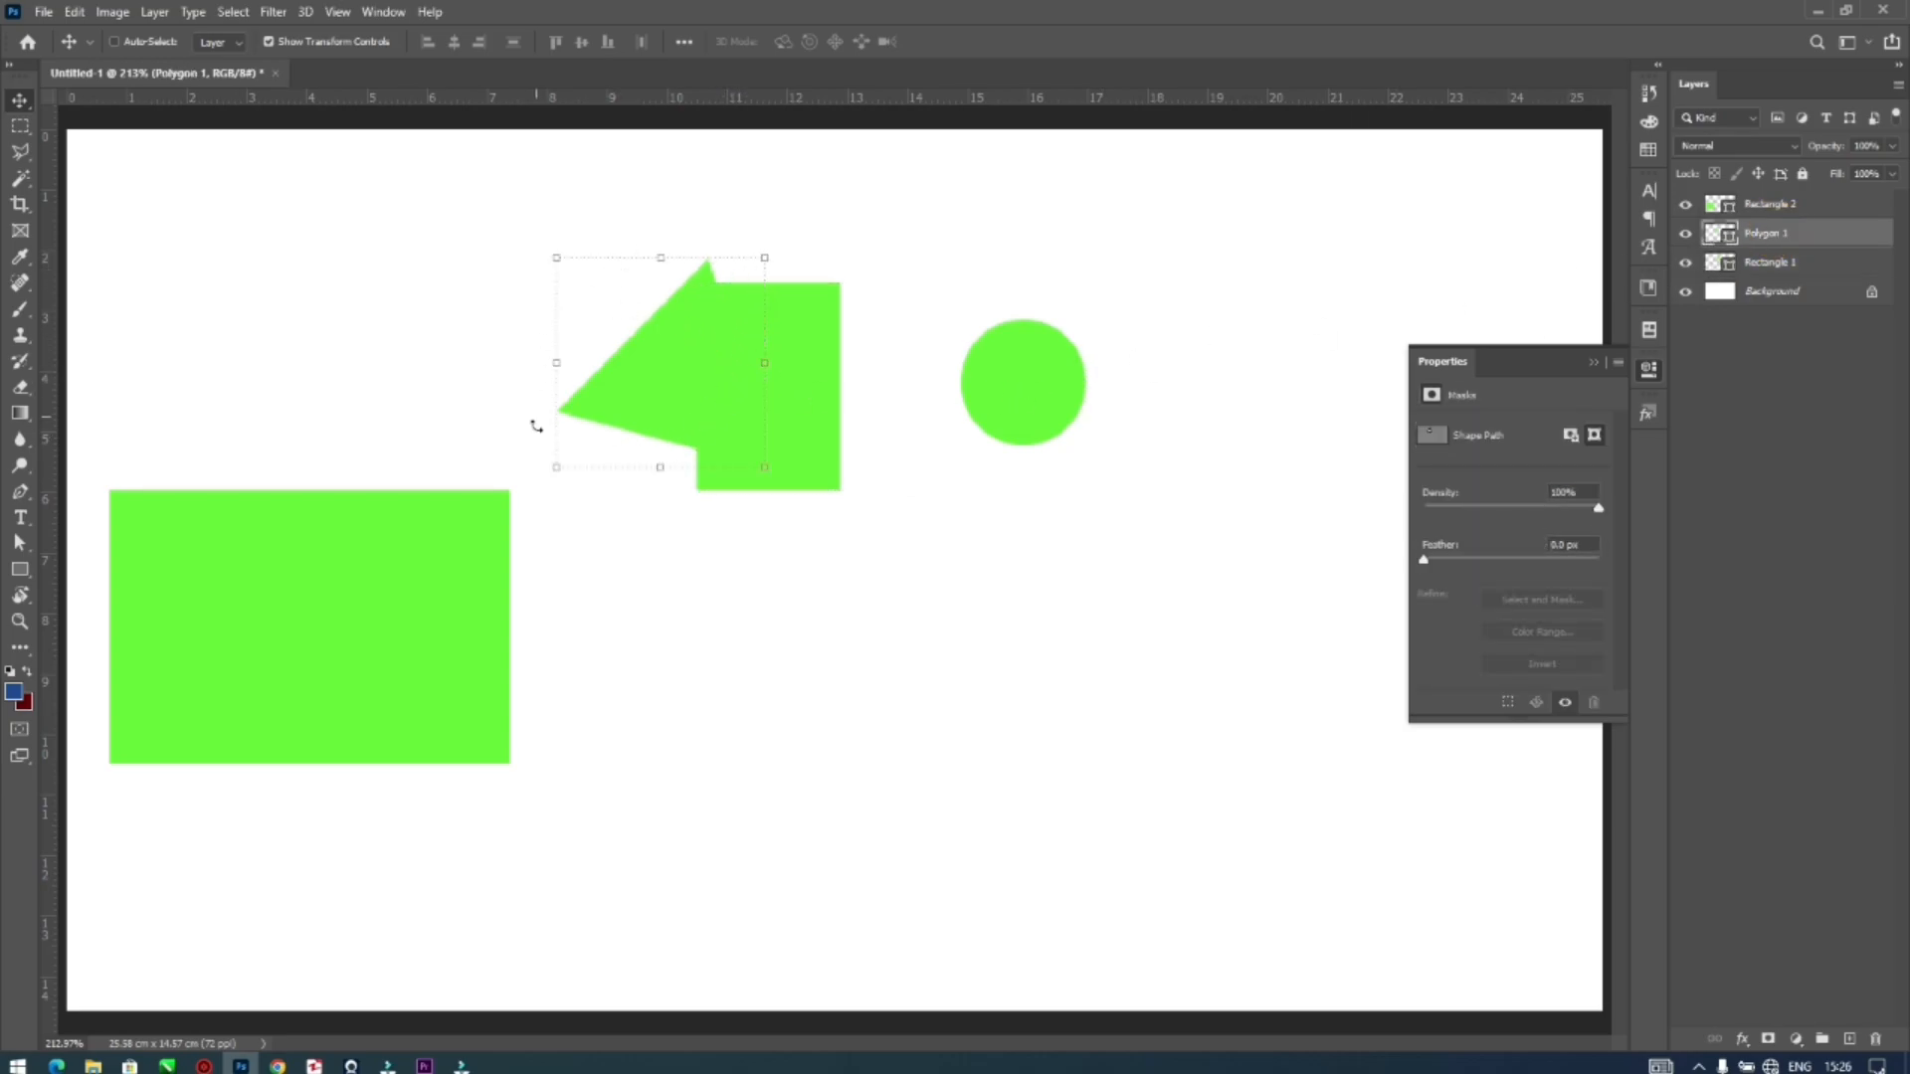
drag(1482, 890, 1121, 682)
drag(642, 540, 645, 542)
Turn Auto-Select back on, lower the triangle to just above the large rectangle, and select the large rectangle
click(130, 43)
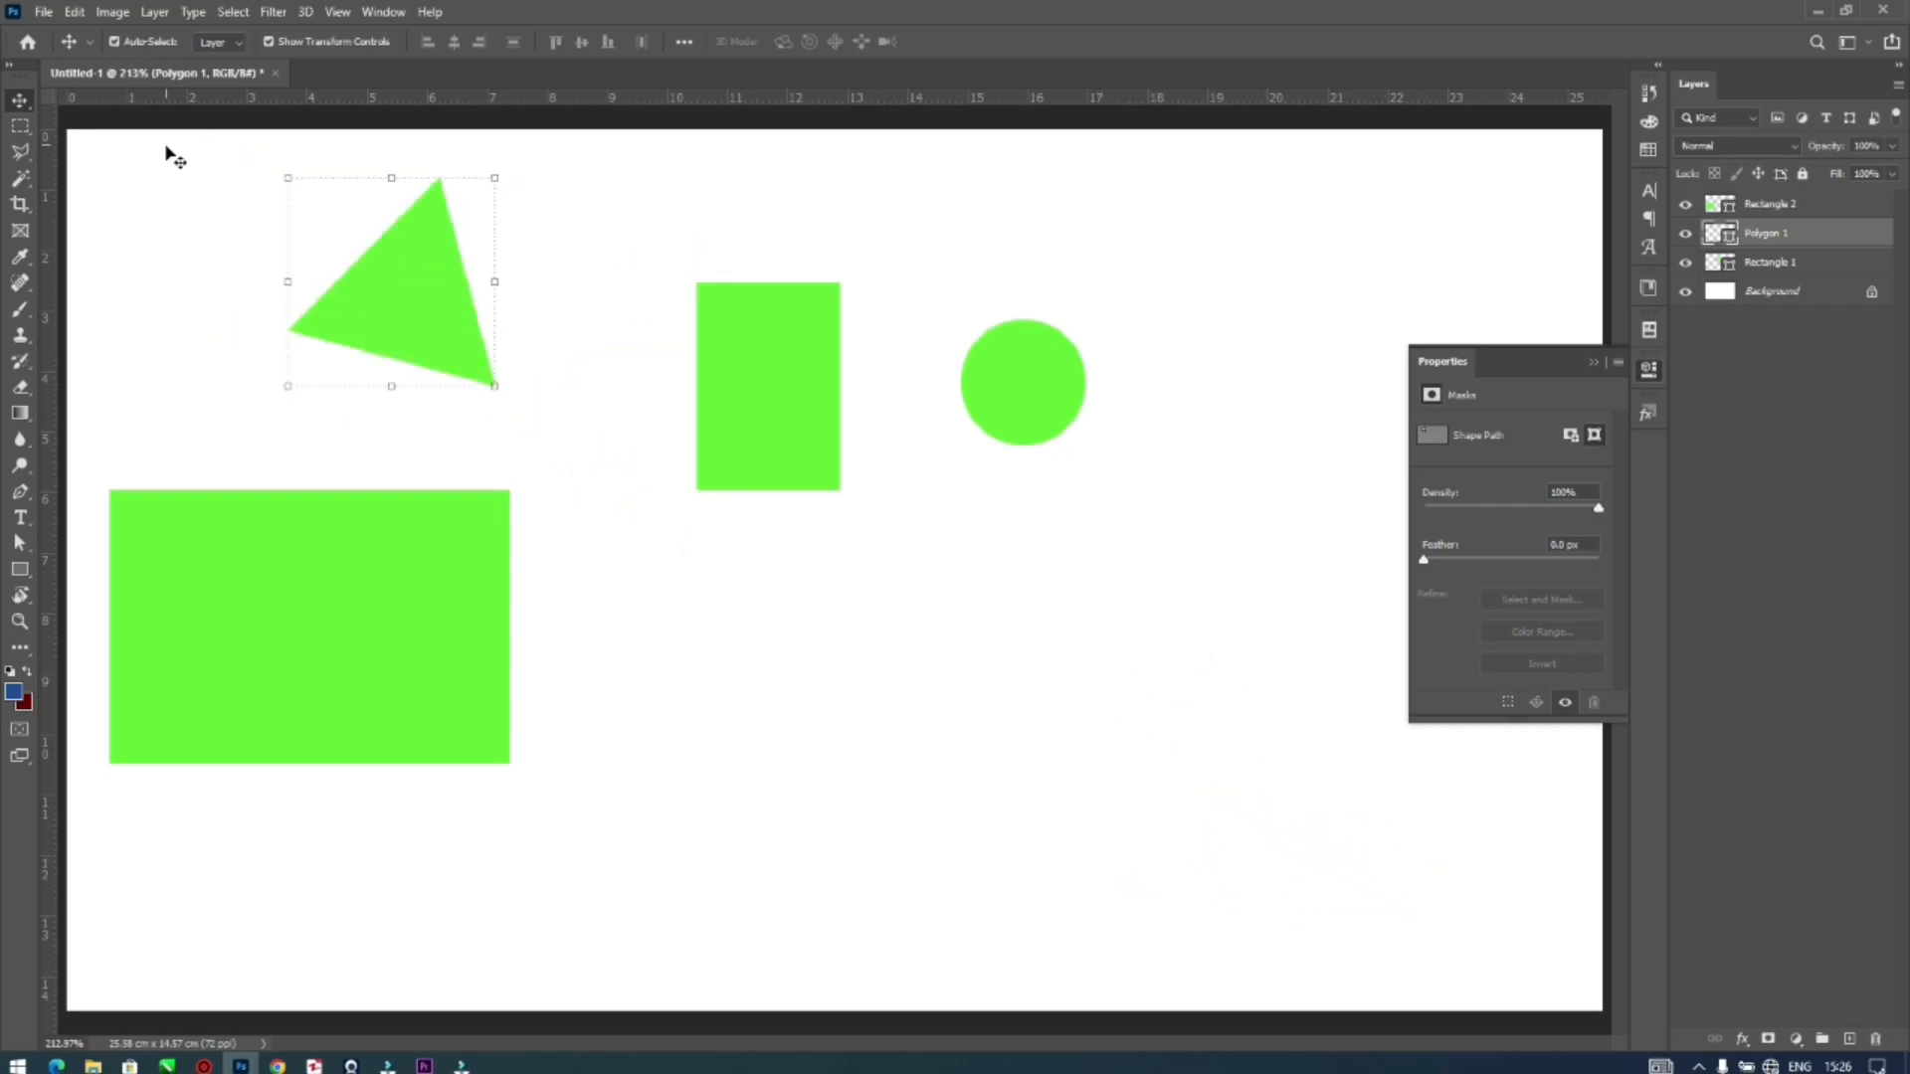
drag(403, 293, 398, 338)
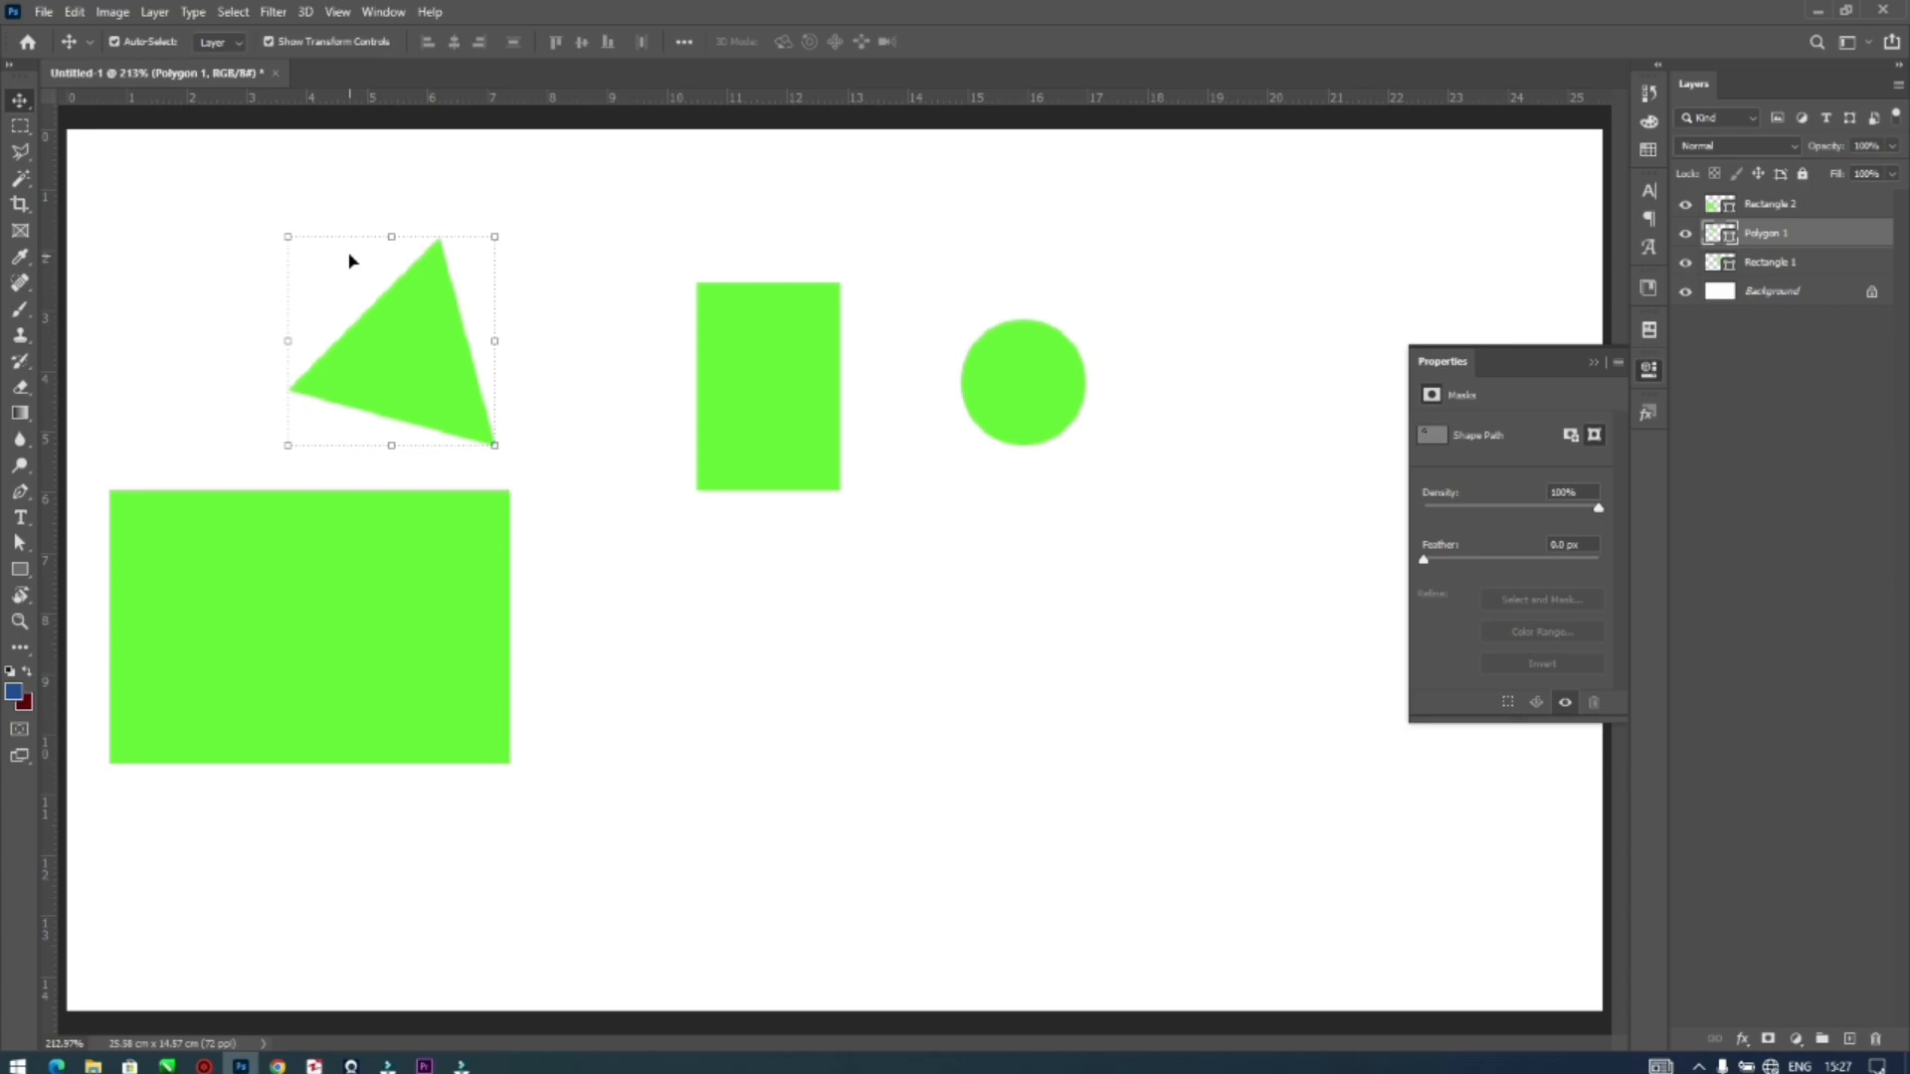
click(378, 624)
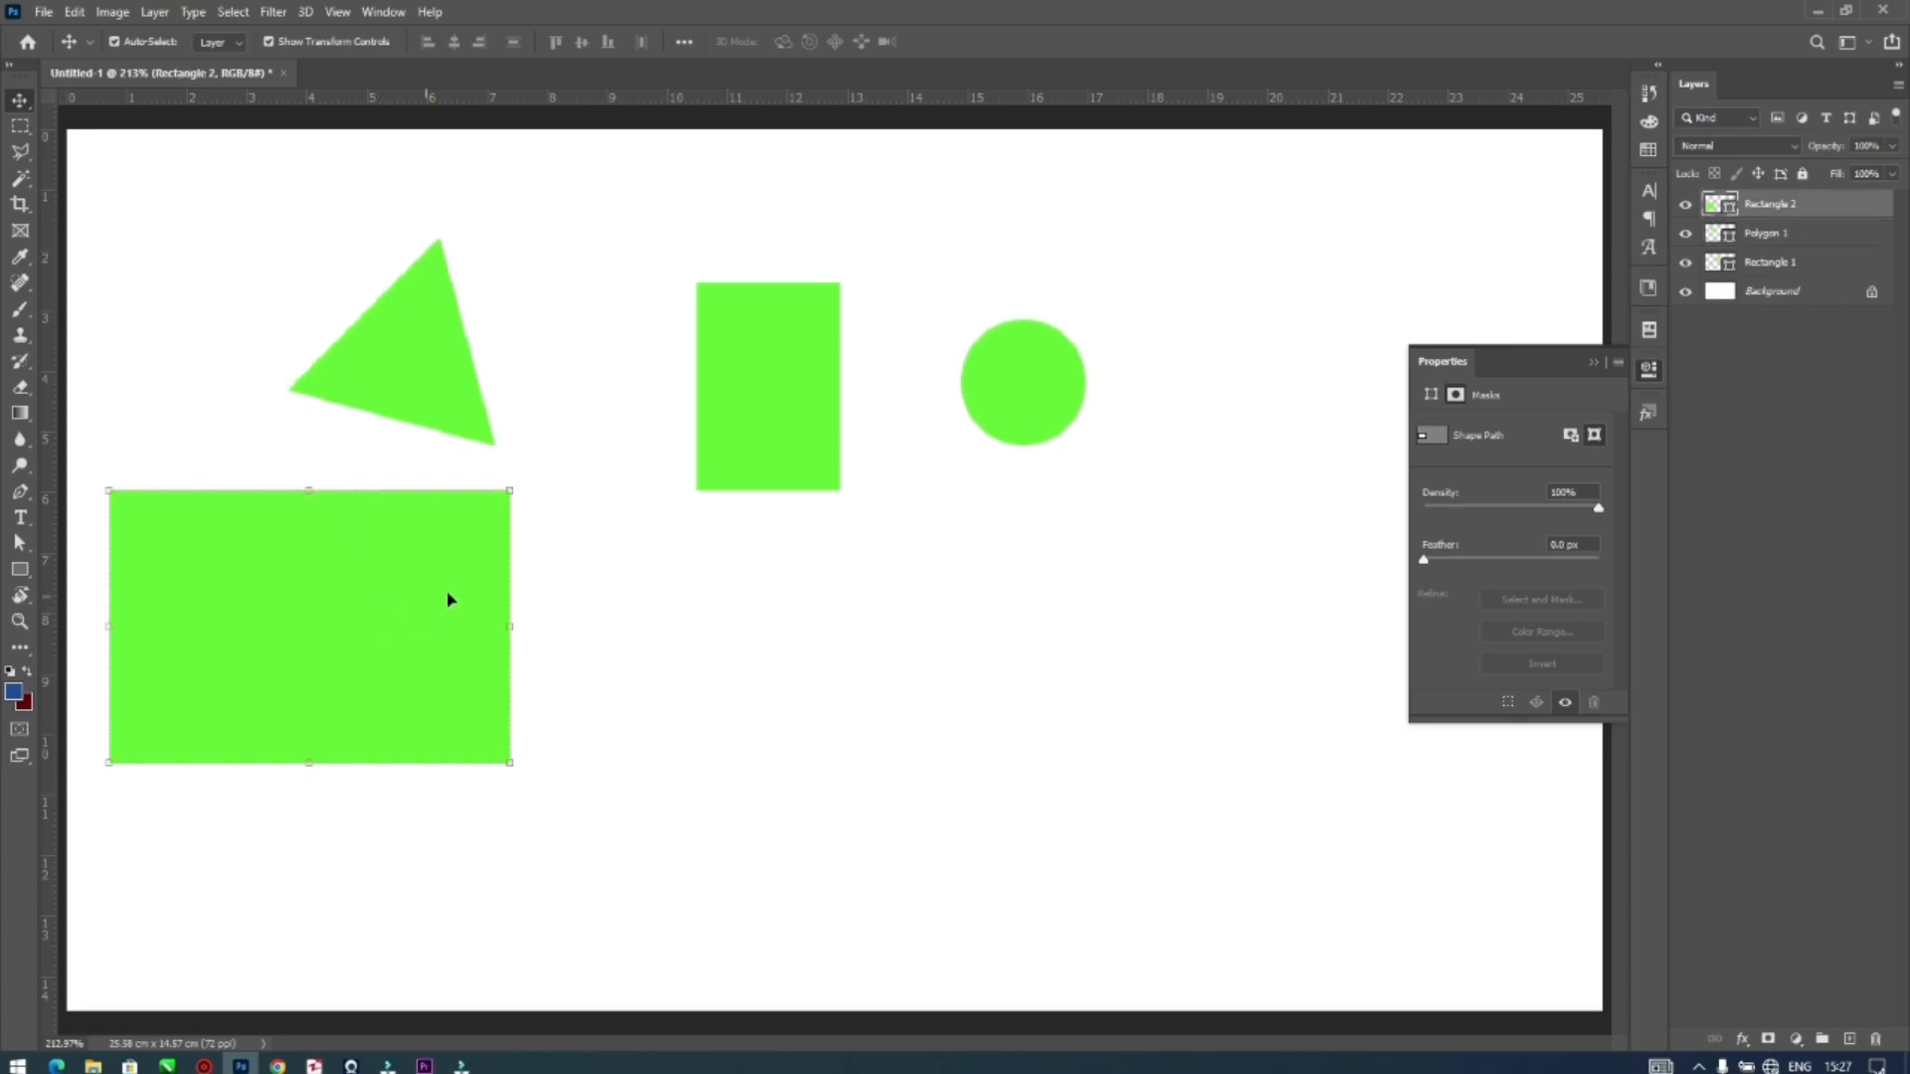
Select the small rectangle and circle layer, shrink it to about 49%, enlarge it to about 103%, and apply the transform
click(734, 416)
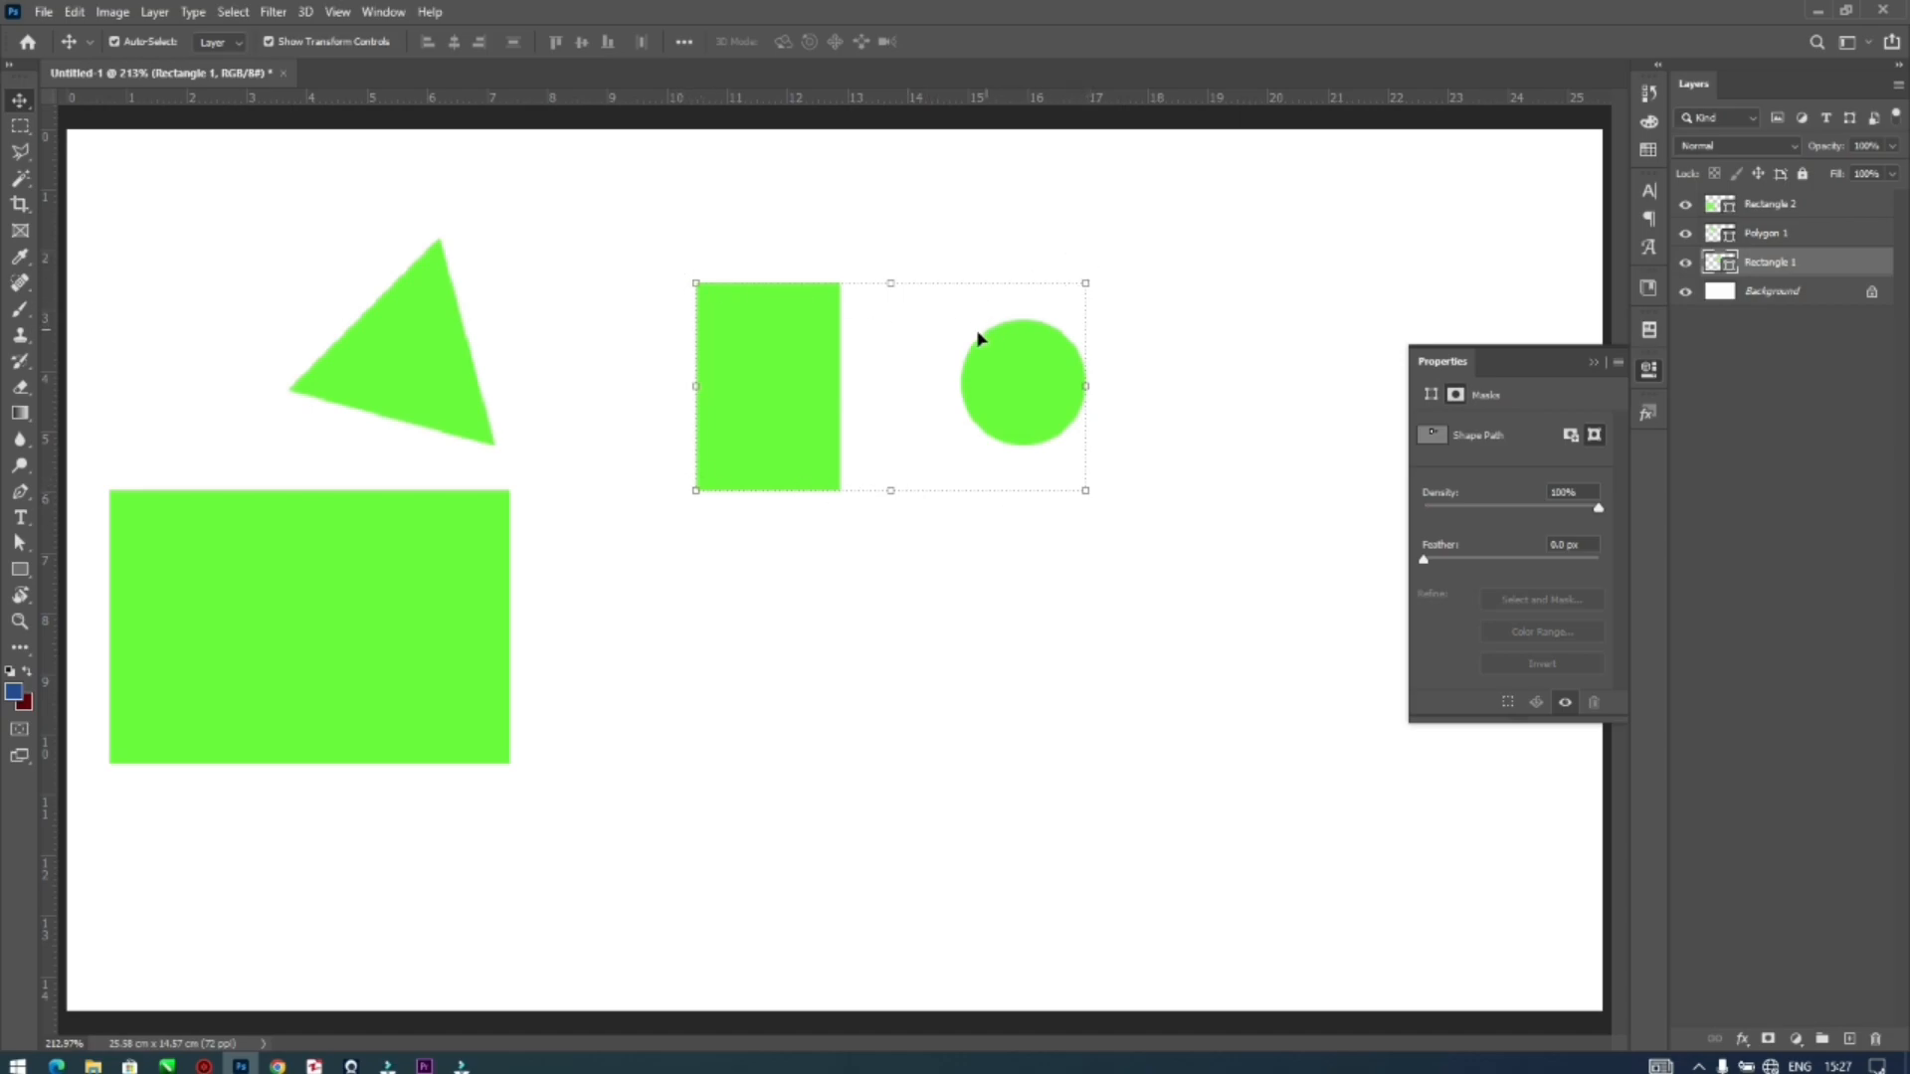
click(1087, 281)
drag(1087, 281, 889, 386)
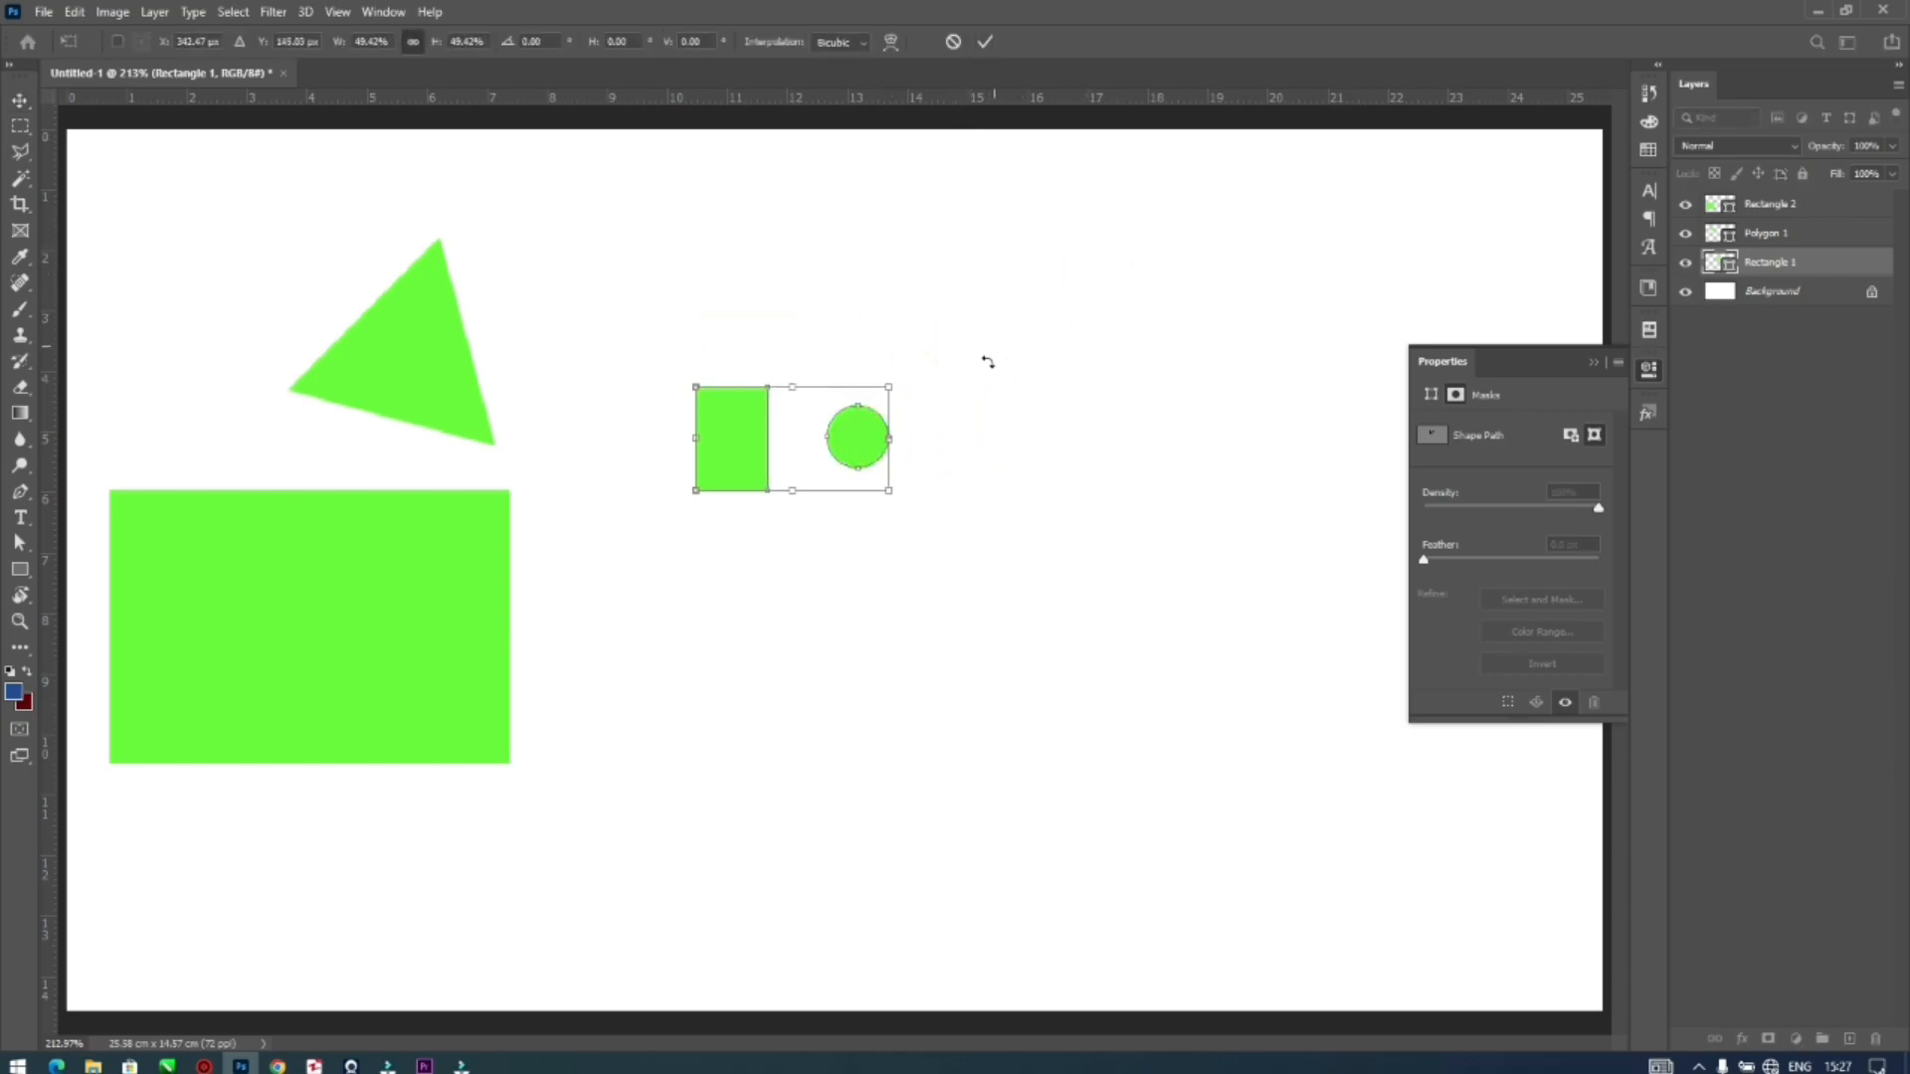
drag(892, 490, 987, 585)
drag(687, 382, 609, 291)
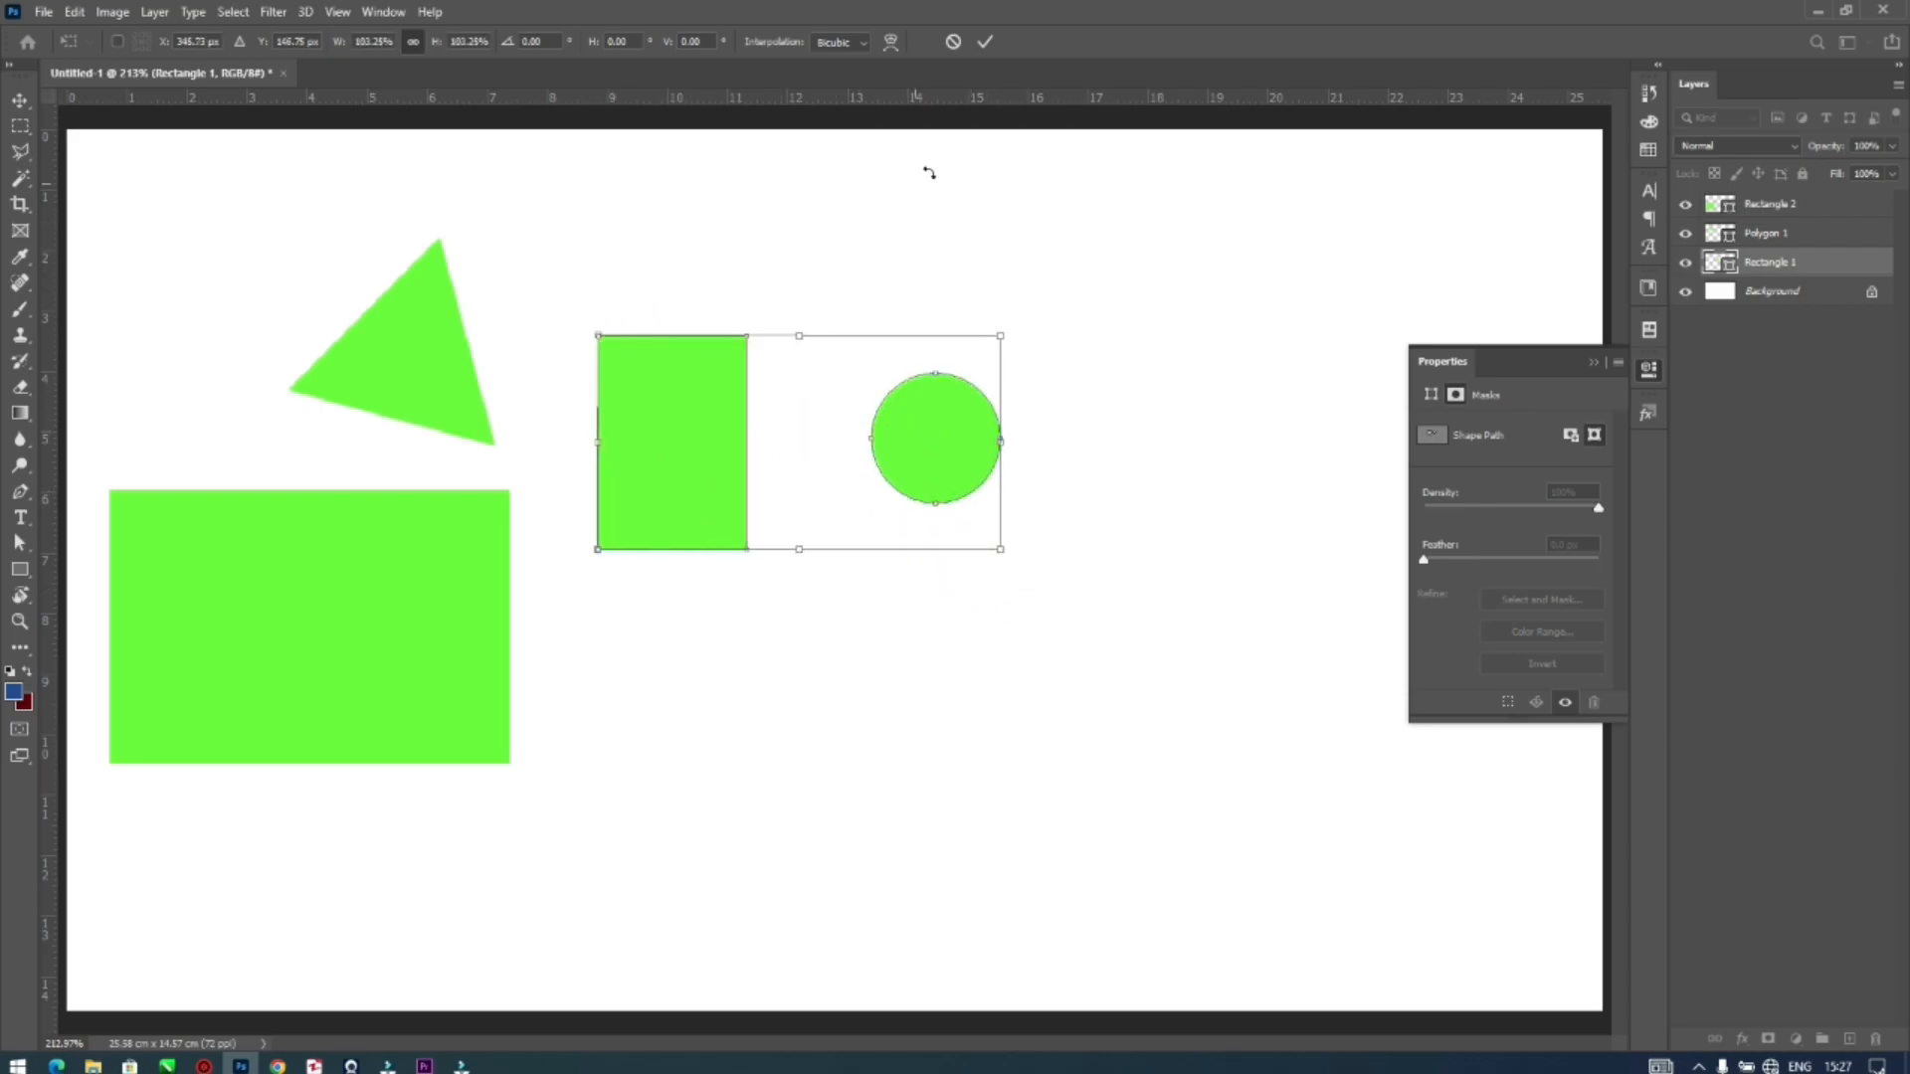
click(983, 43)
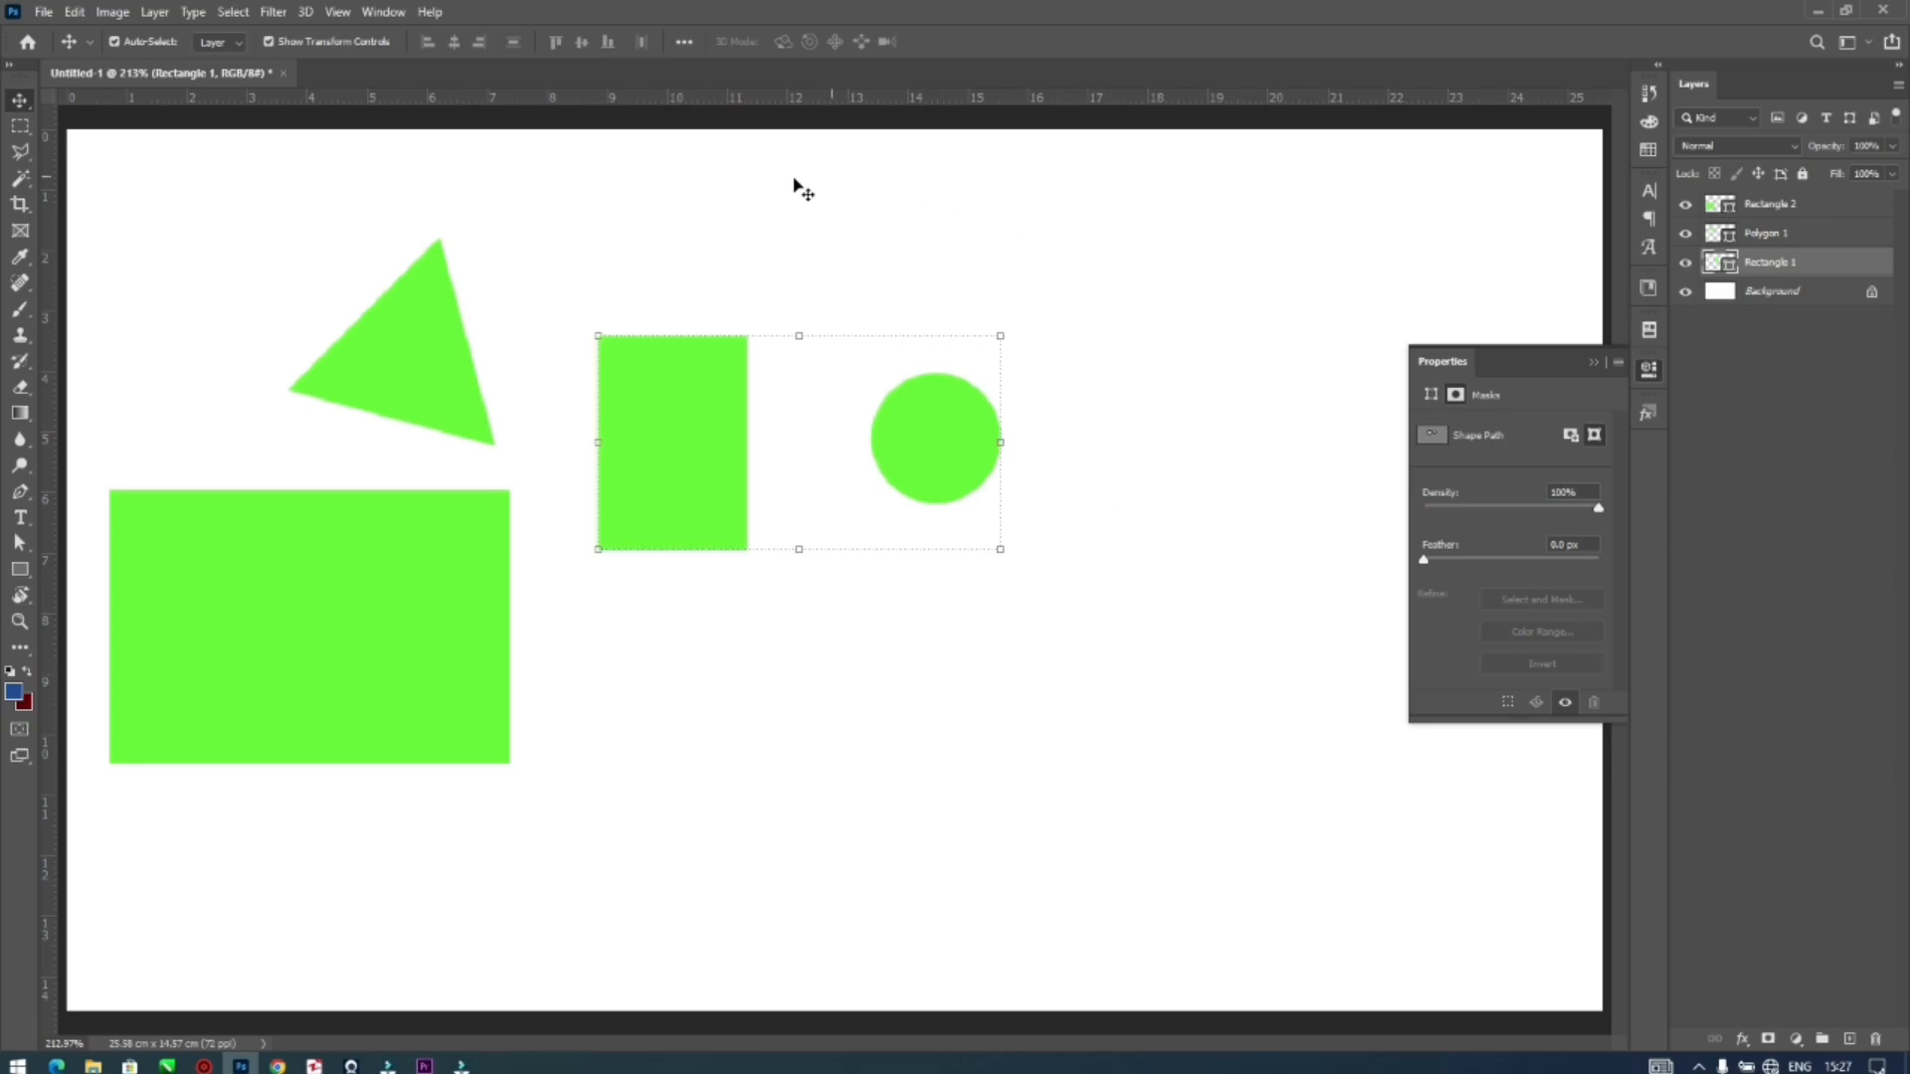
Turn off Show Transform Controls and select the triangle, the large rectangle and the small rectangle in turn on the canvas
click(266, 40)
click(438, 328)
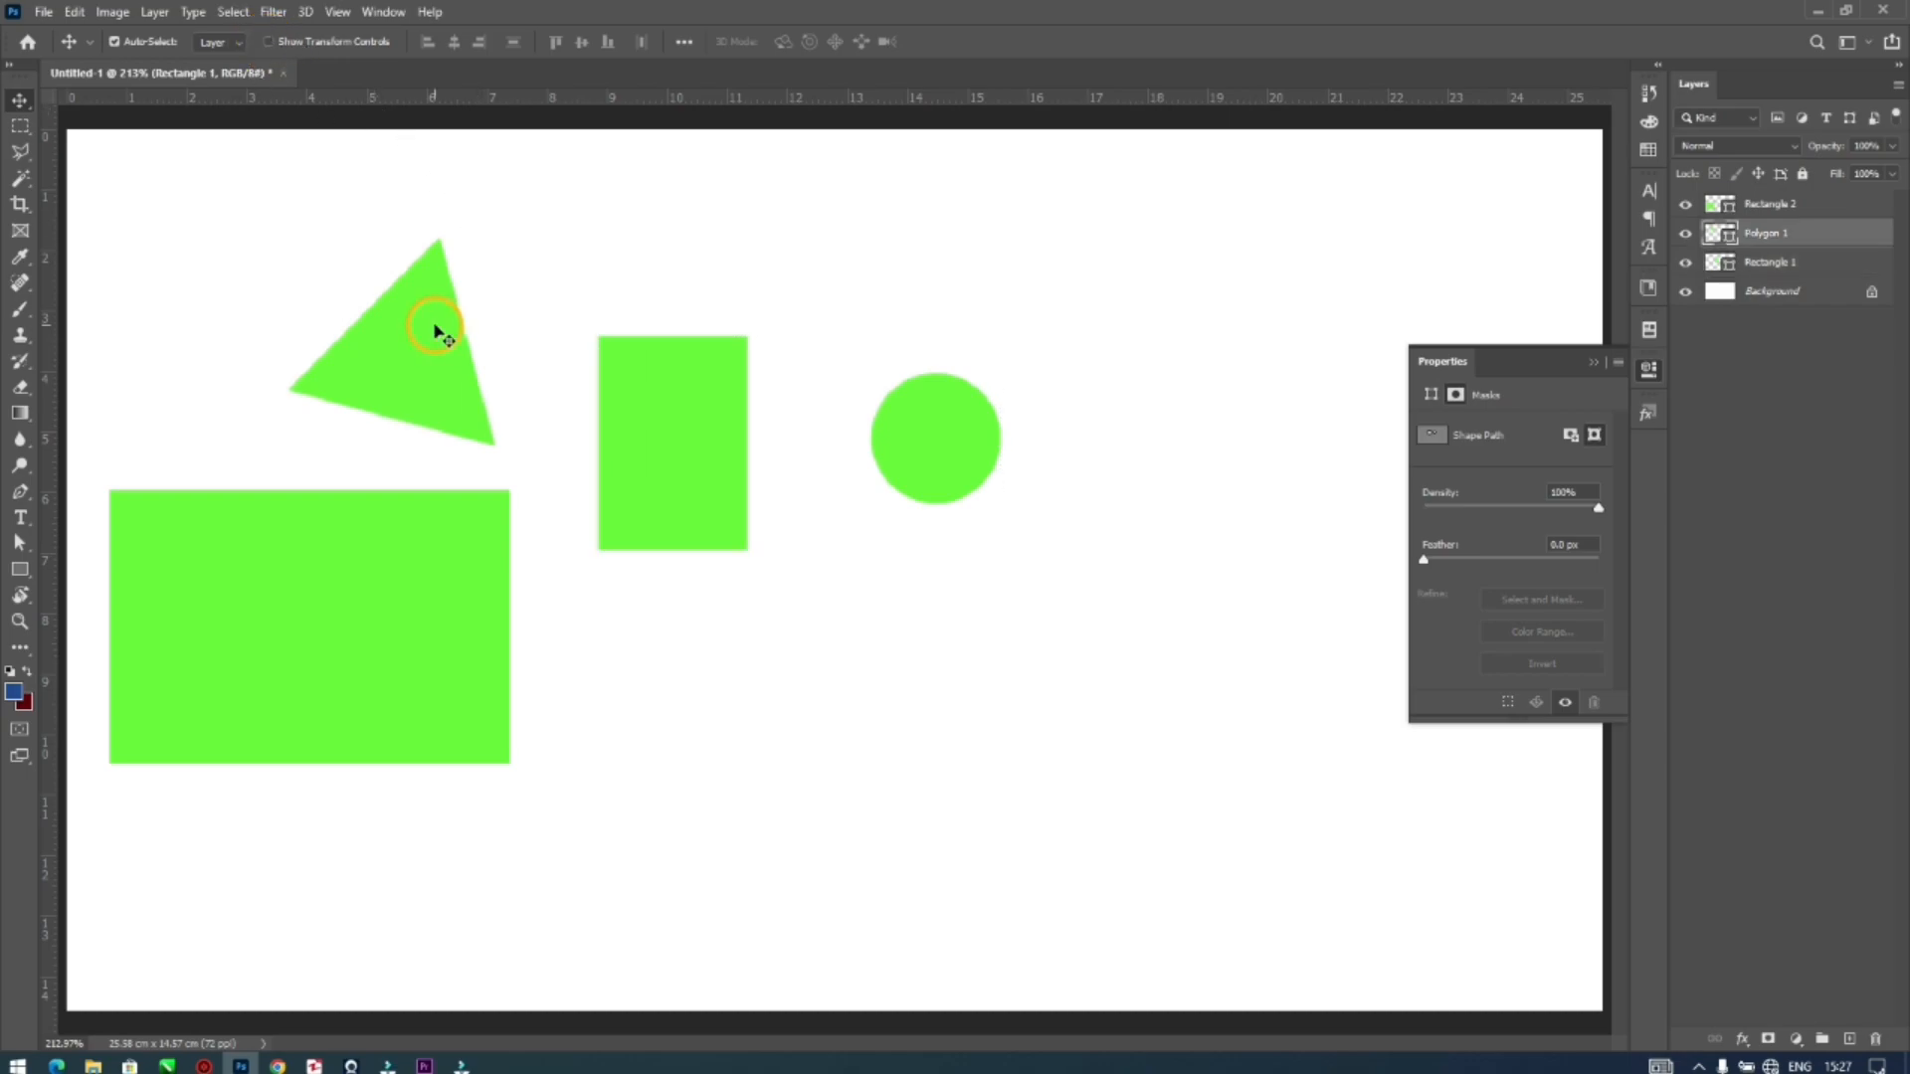
click(378, 671)
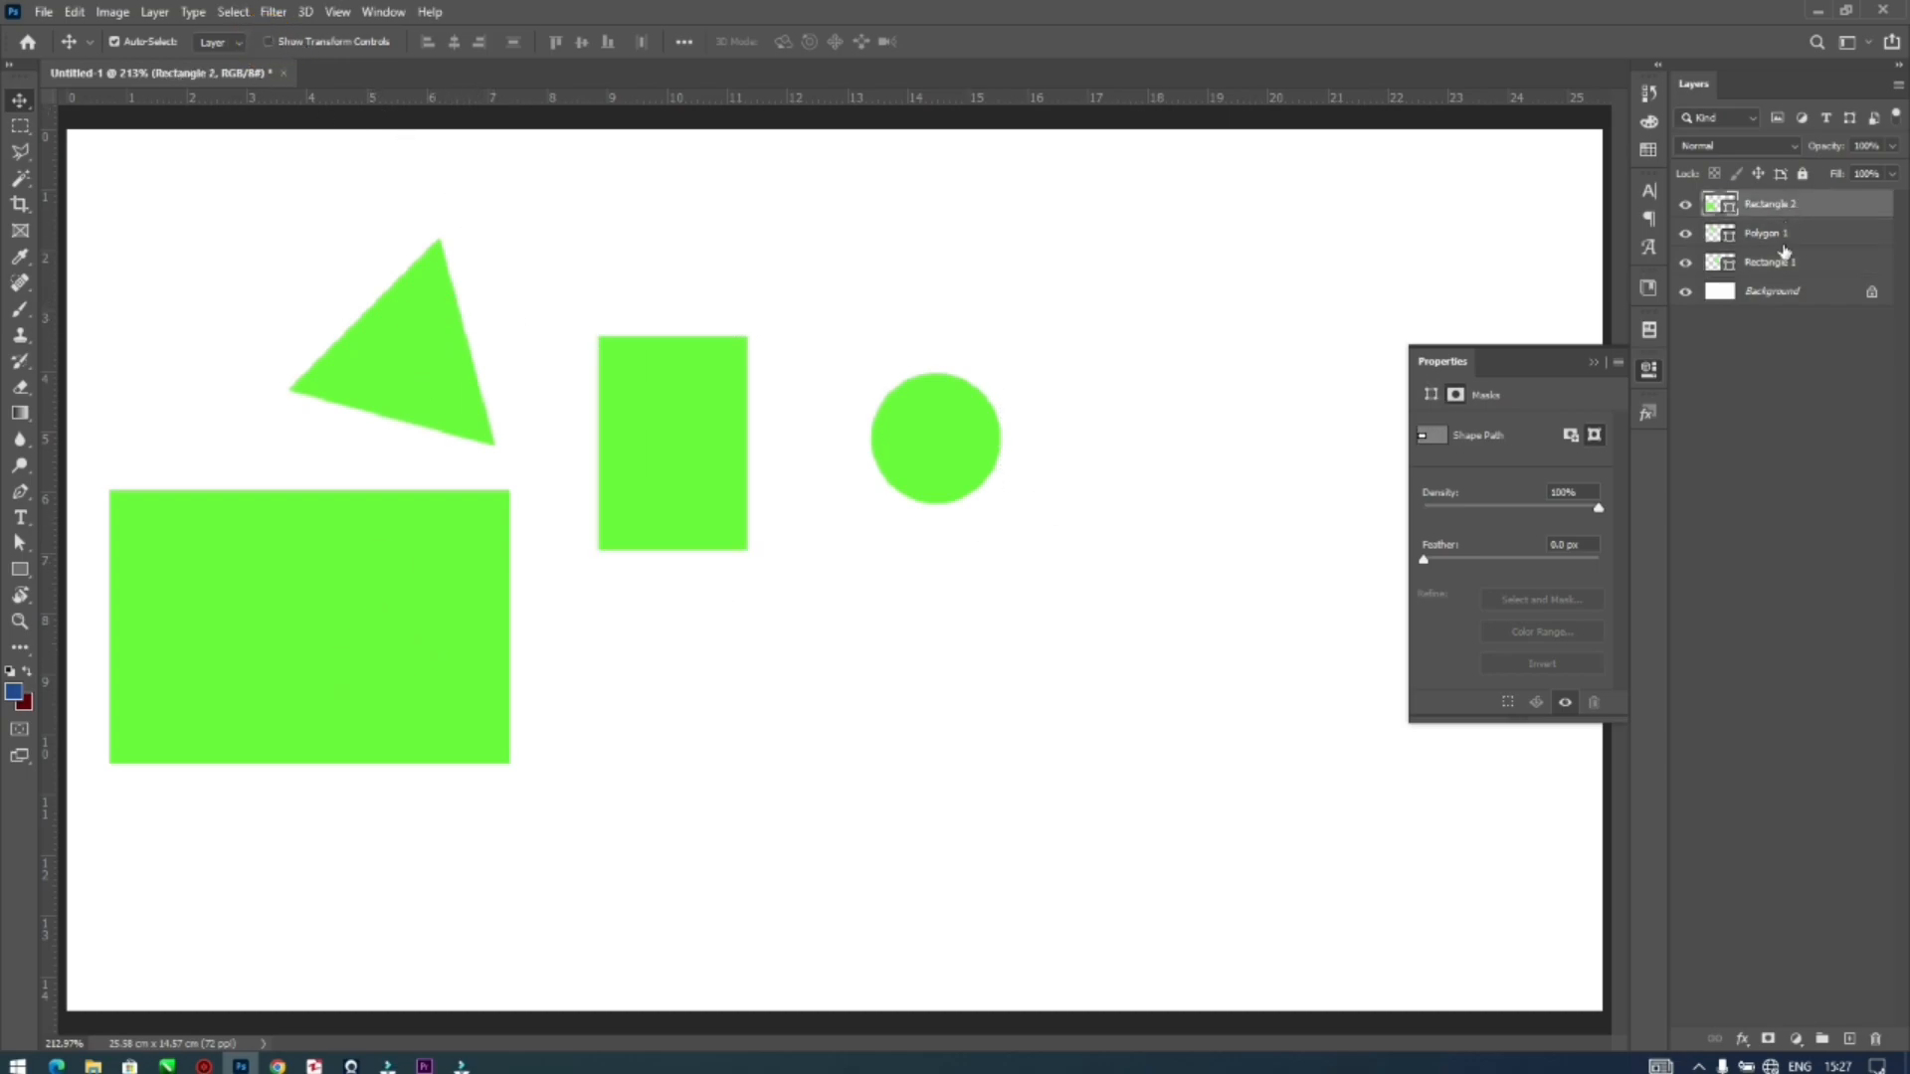
click(379, 557)
click(716, 439)
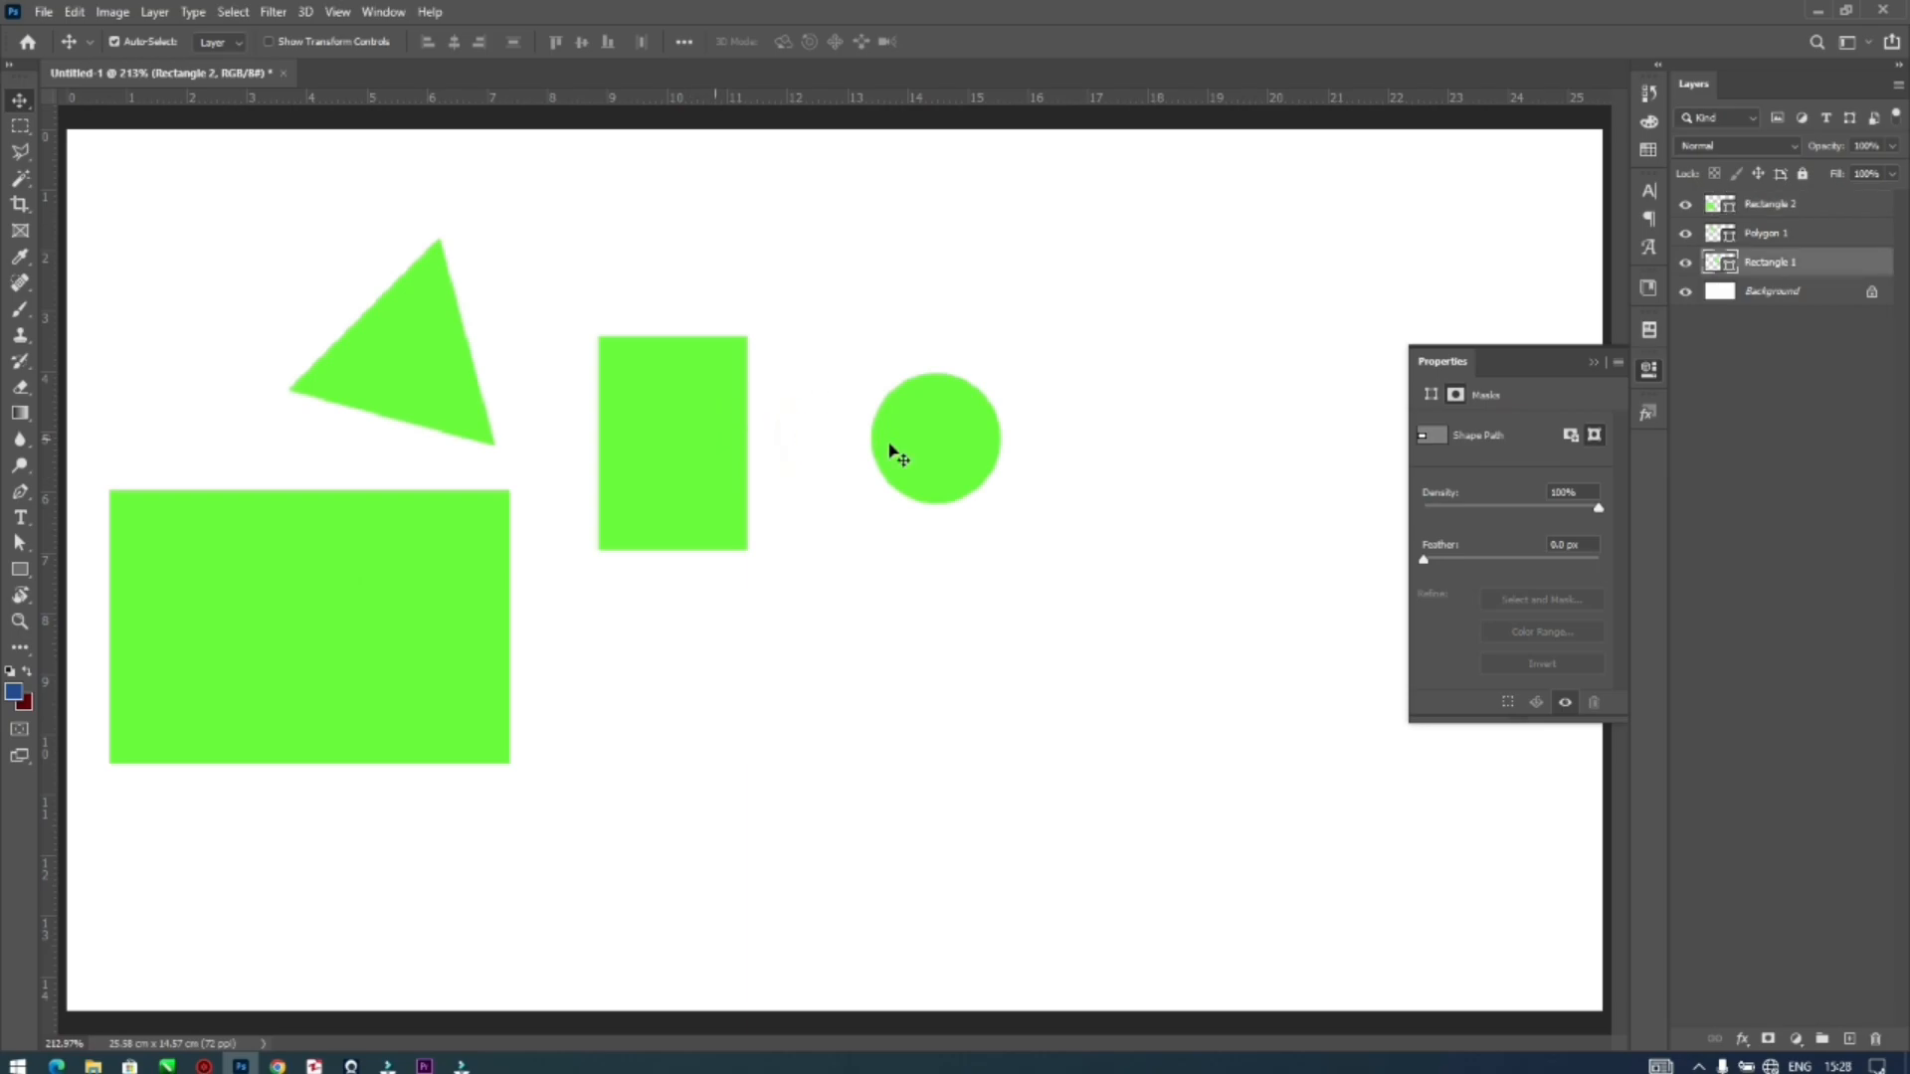
Free-transform the triangle, scaling it to about 114% and rotating it to about -156°
click(388, 346)
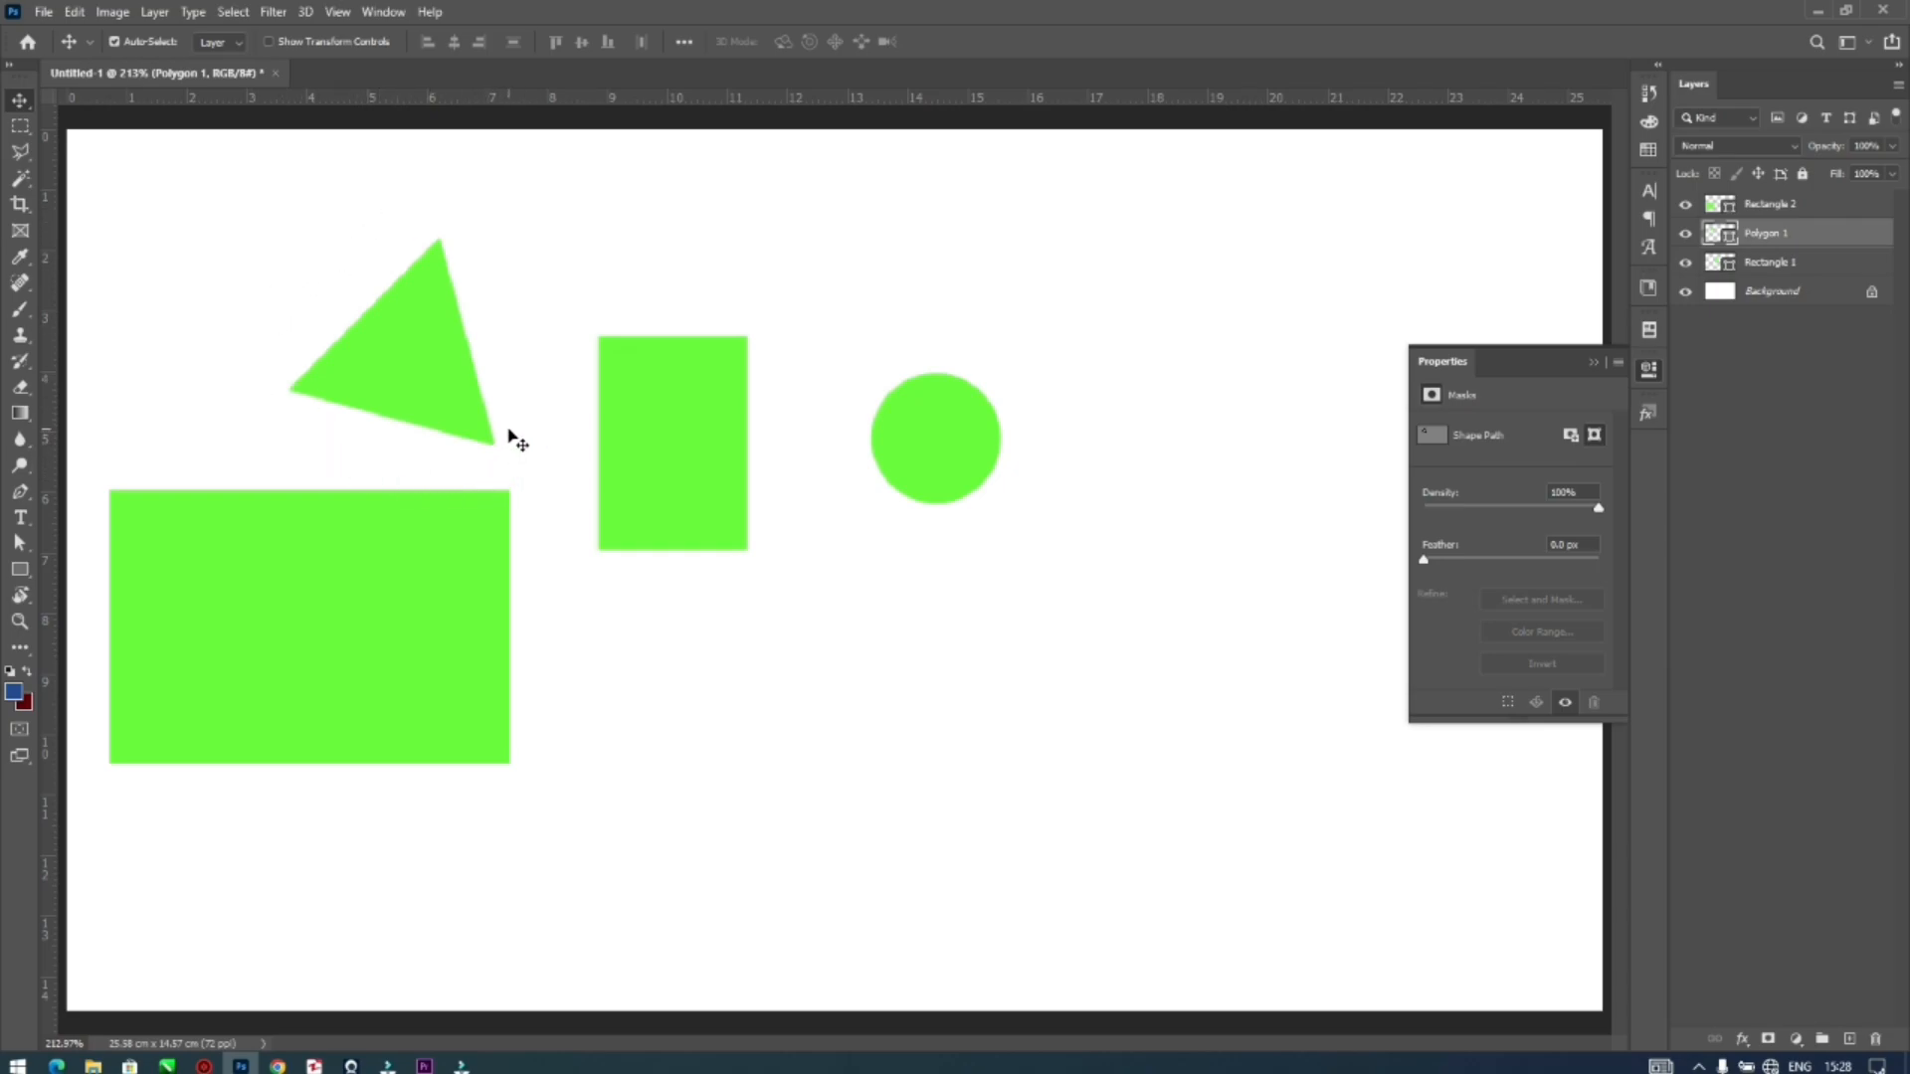
key(ctrl+t)
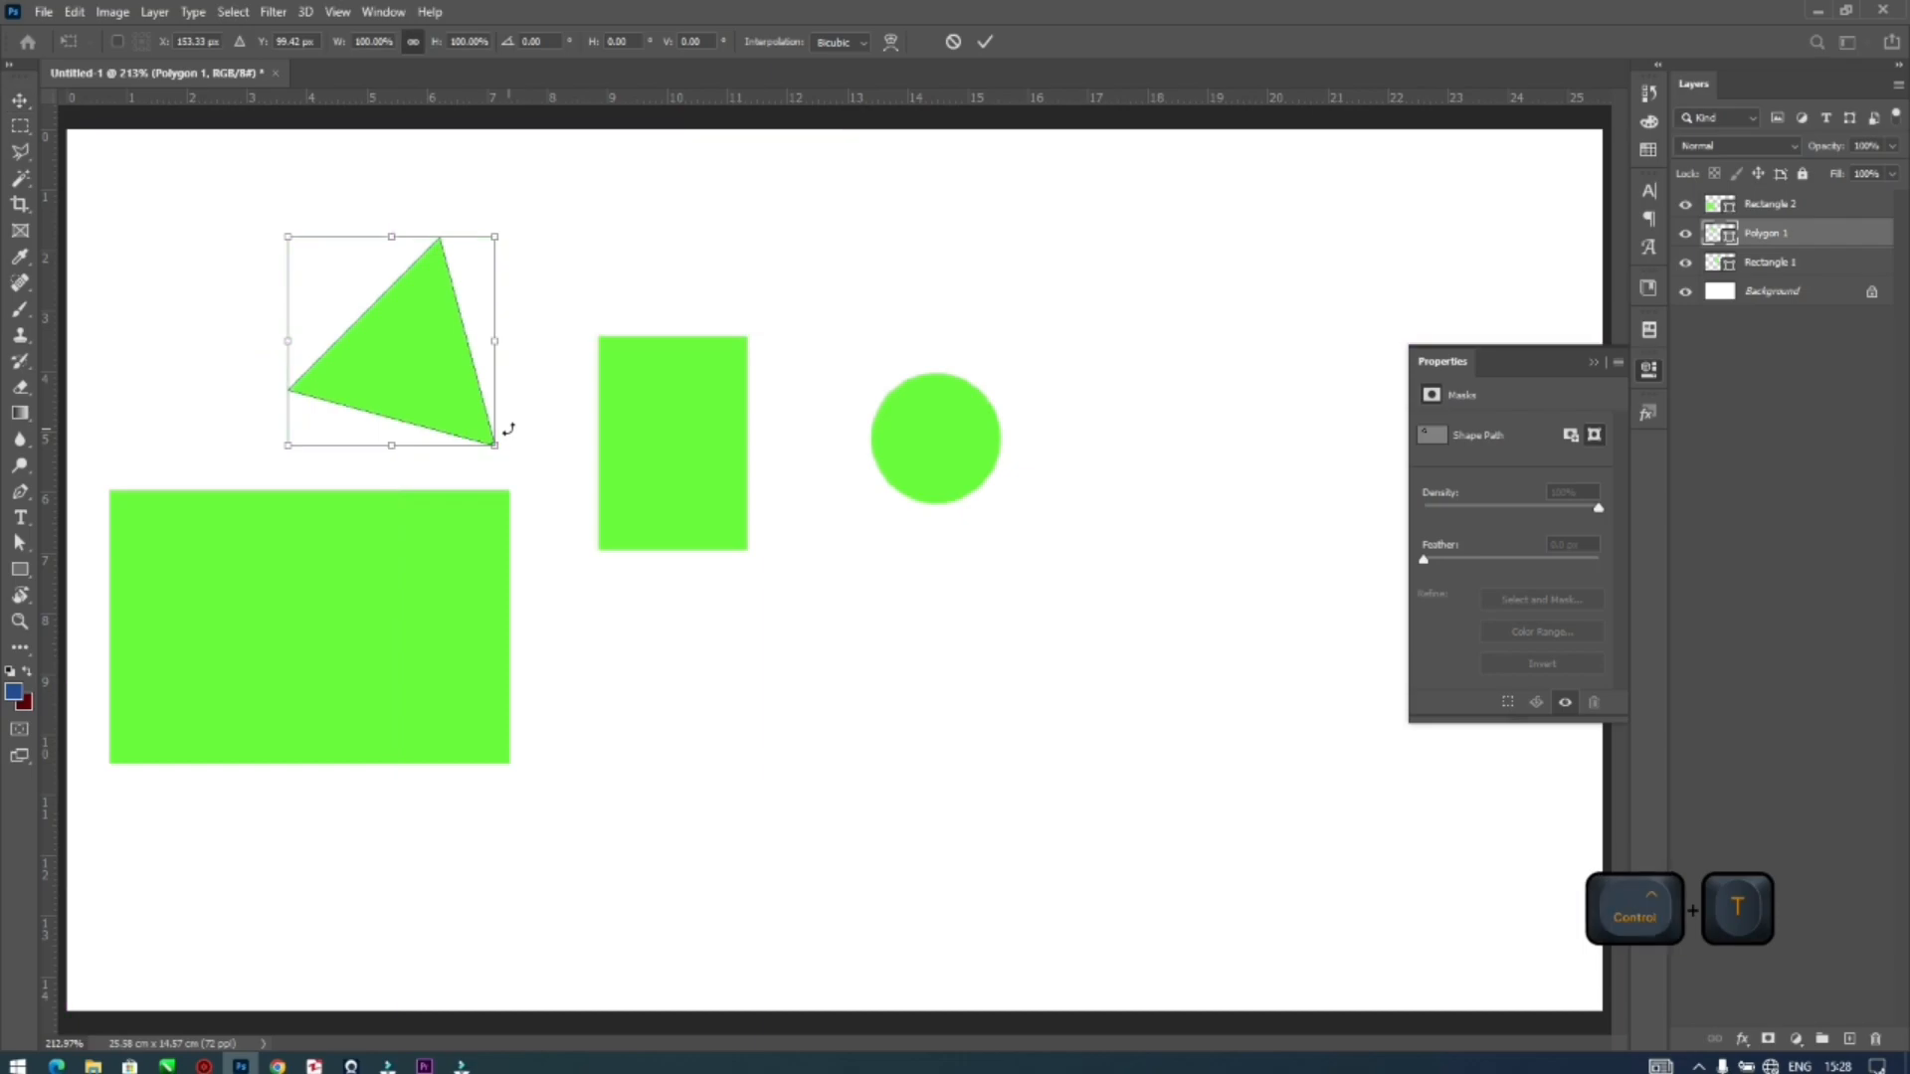
drag(493, 448, 525, 467)
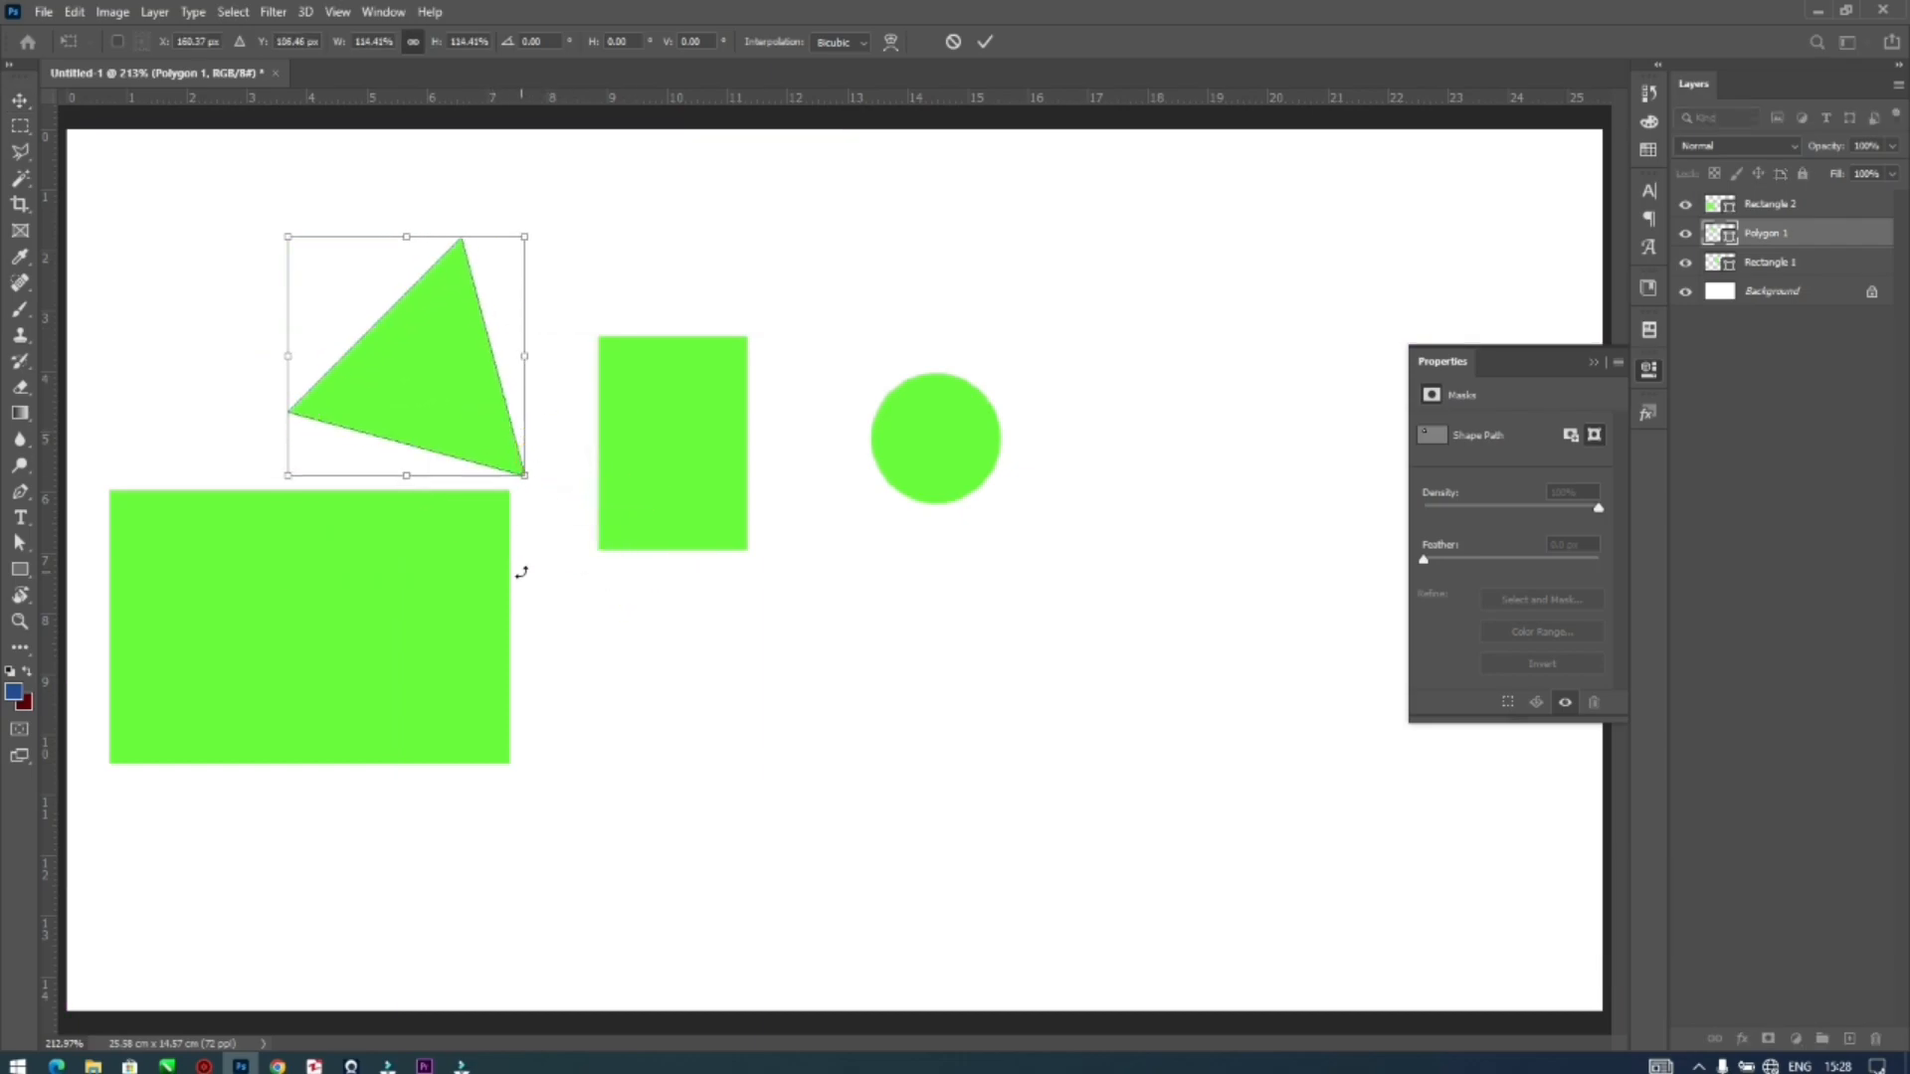
click(538, 225)
drag(539, 225, 550, 239)
drag(562, 396, 224, 423)
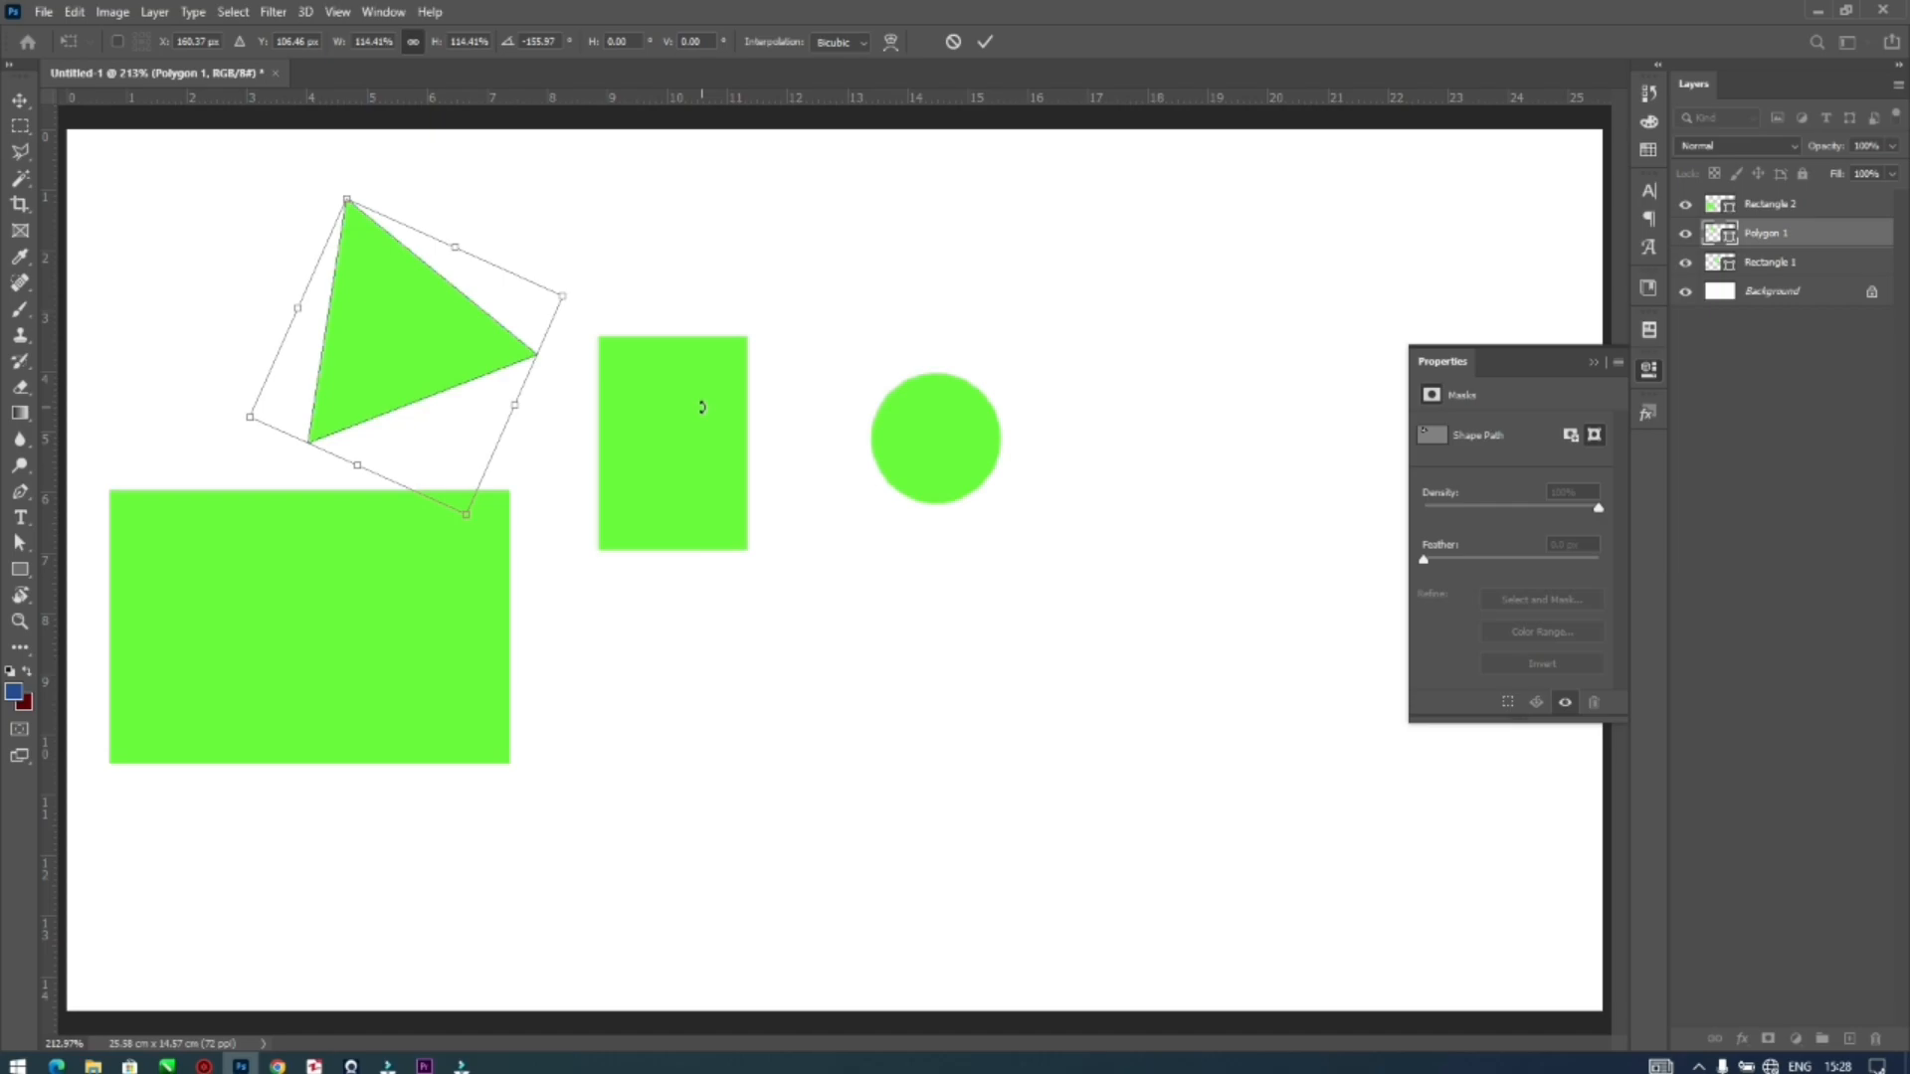
key(Return)
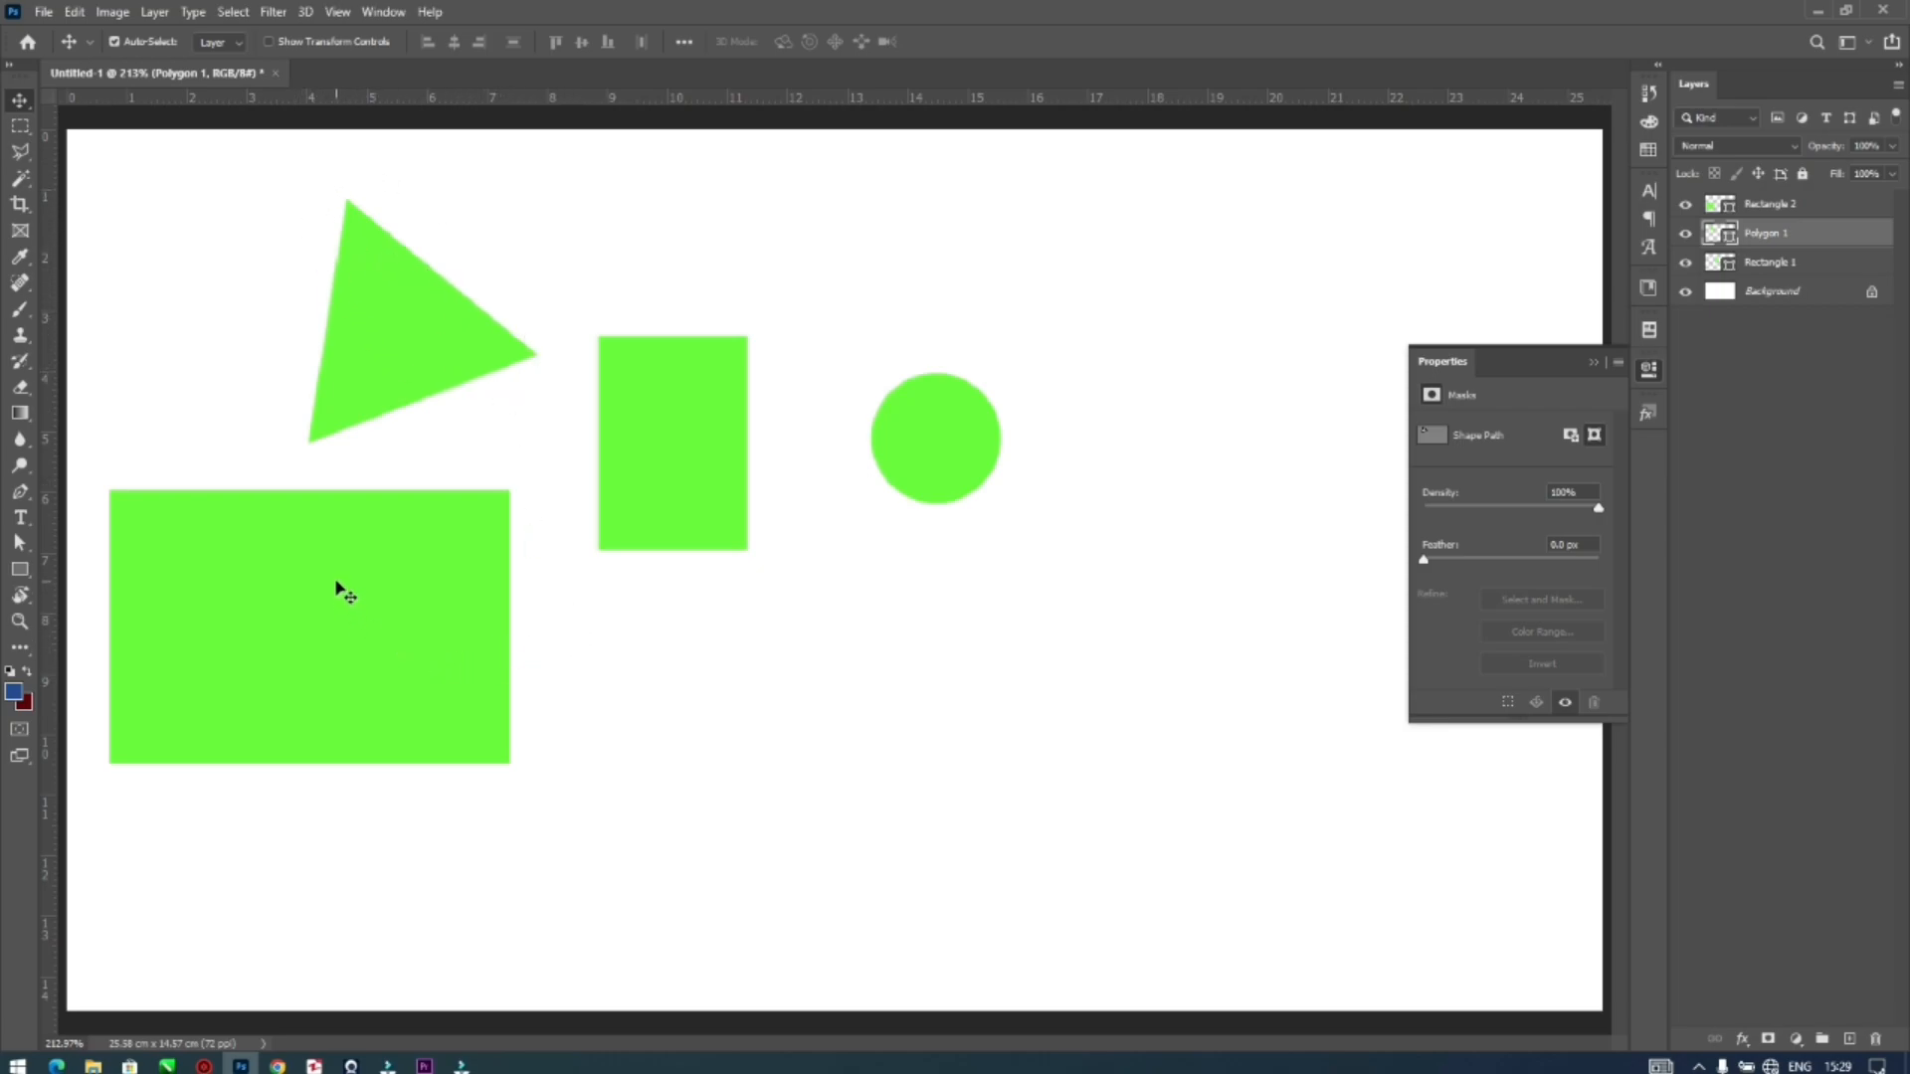
Turn Show Transform Controls back on for the large rectangle, then move it toward the canvas center, scale it to about 128%, and rotate it clockwise
click(338, 592)
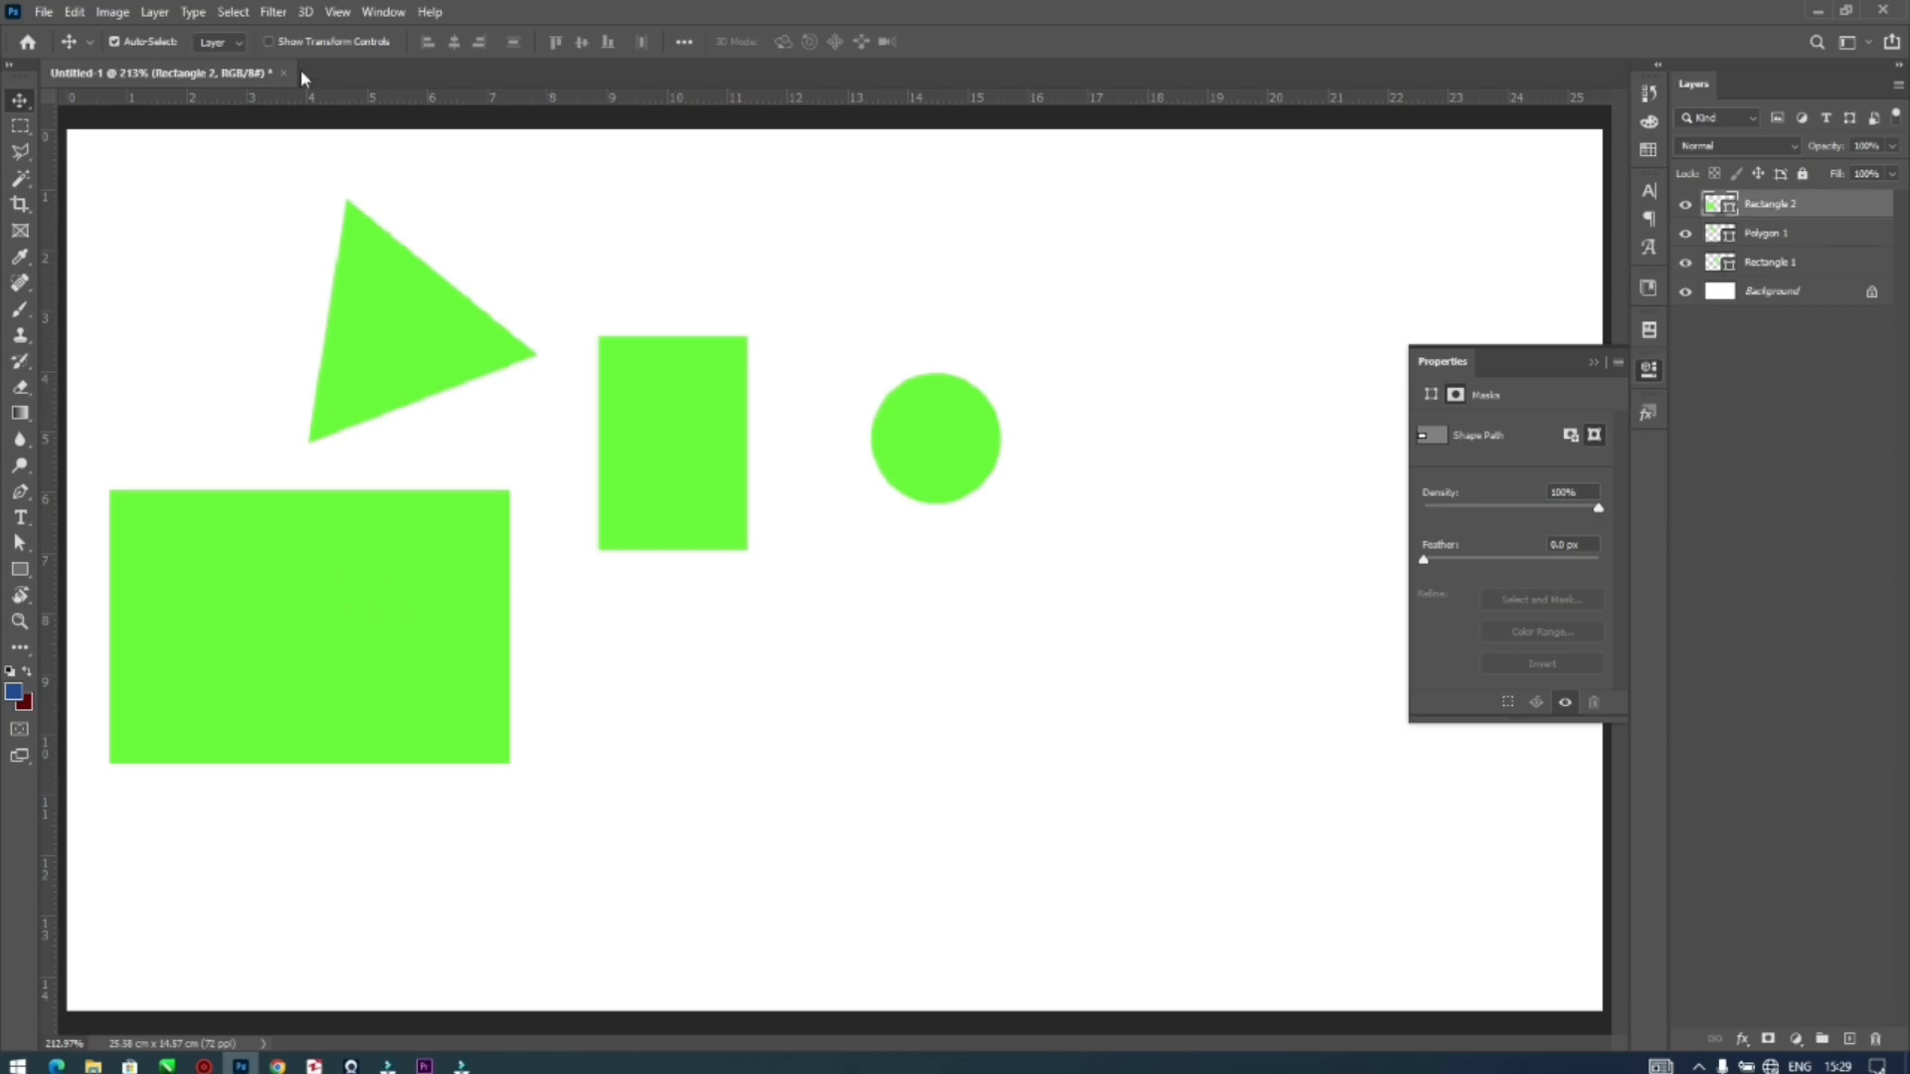
click(268, 41)
drag(191, 609, 535, 691)
drag(448, 569, 331, 506)
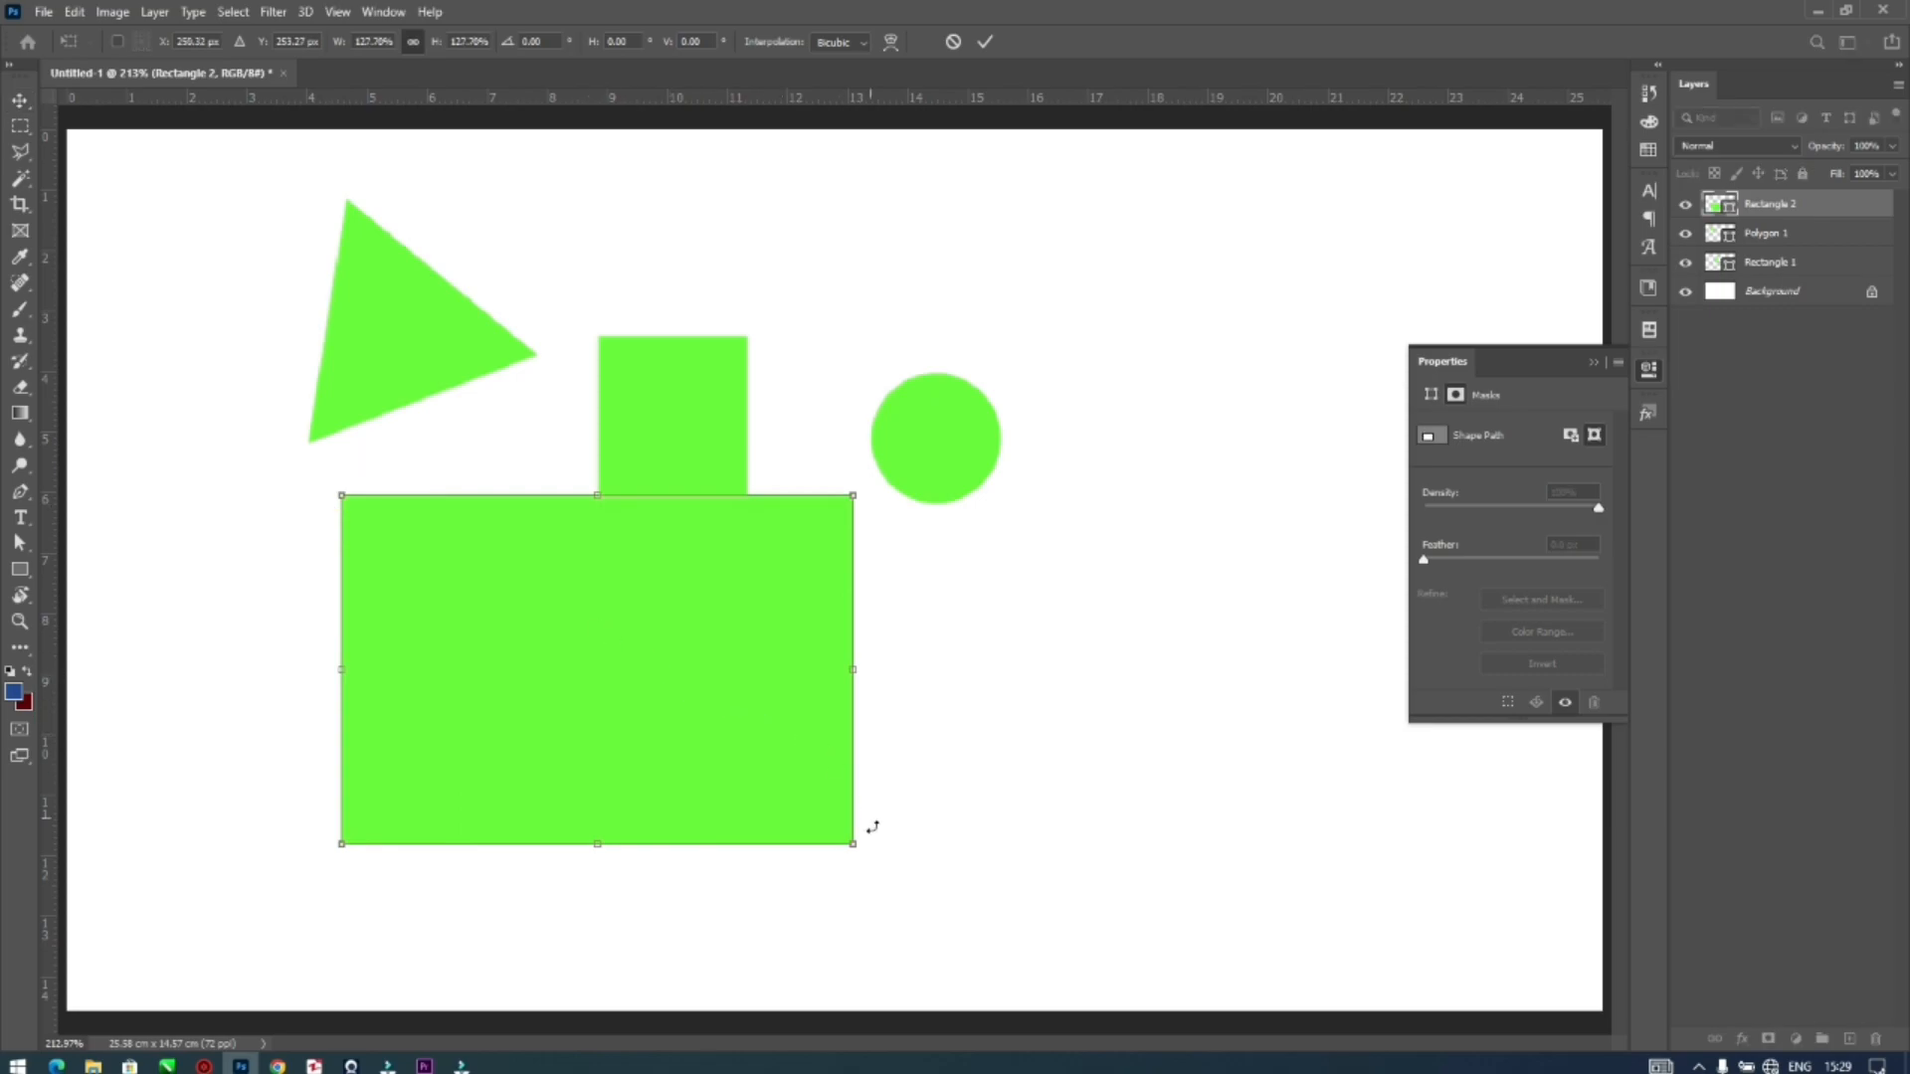
drag(863, 480, 899, 792)
click(982, 40)
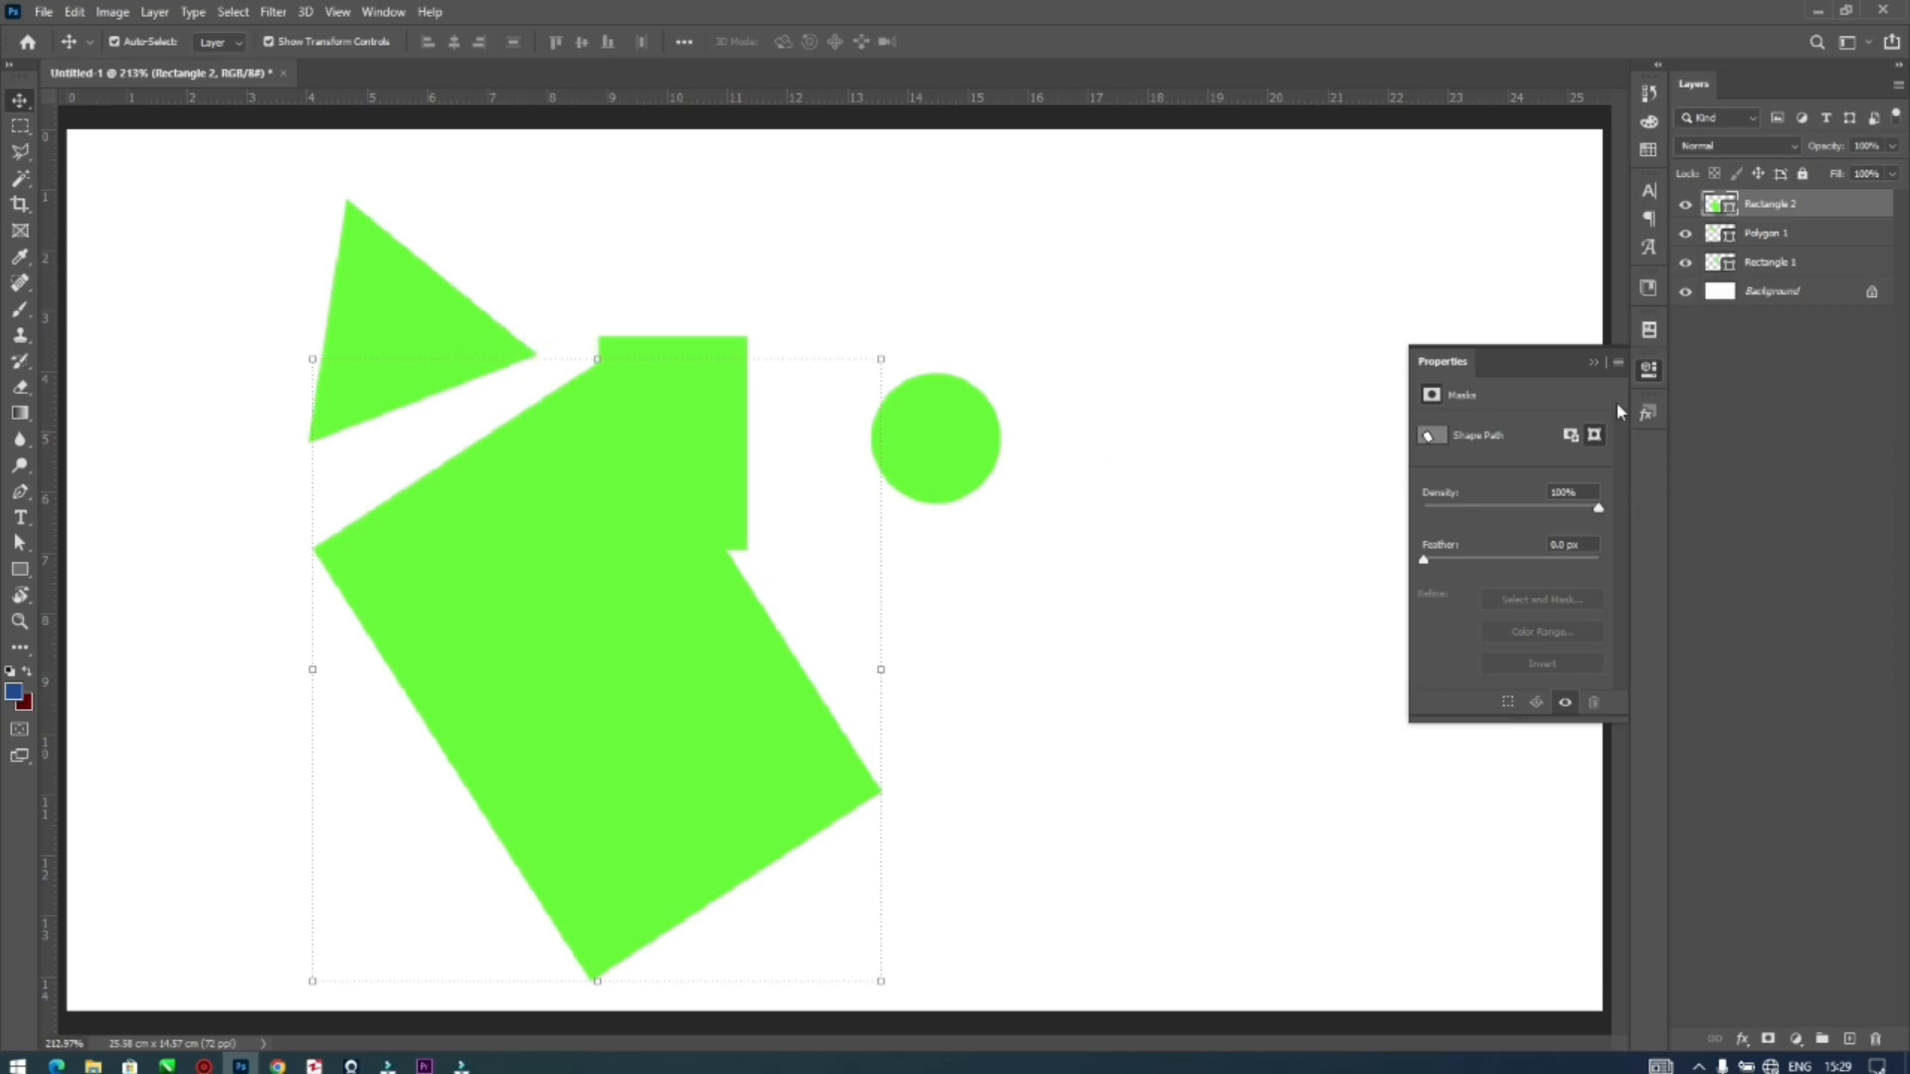
Collapse the Properties panel and use the Zoom tool to magnify the triangle to 1200%
click(1593, 364)
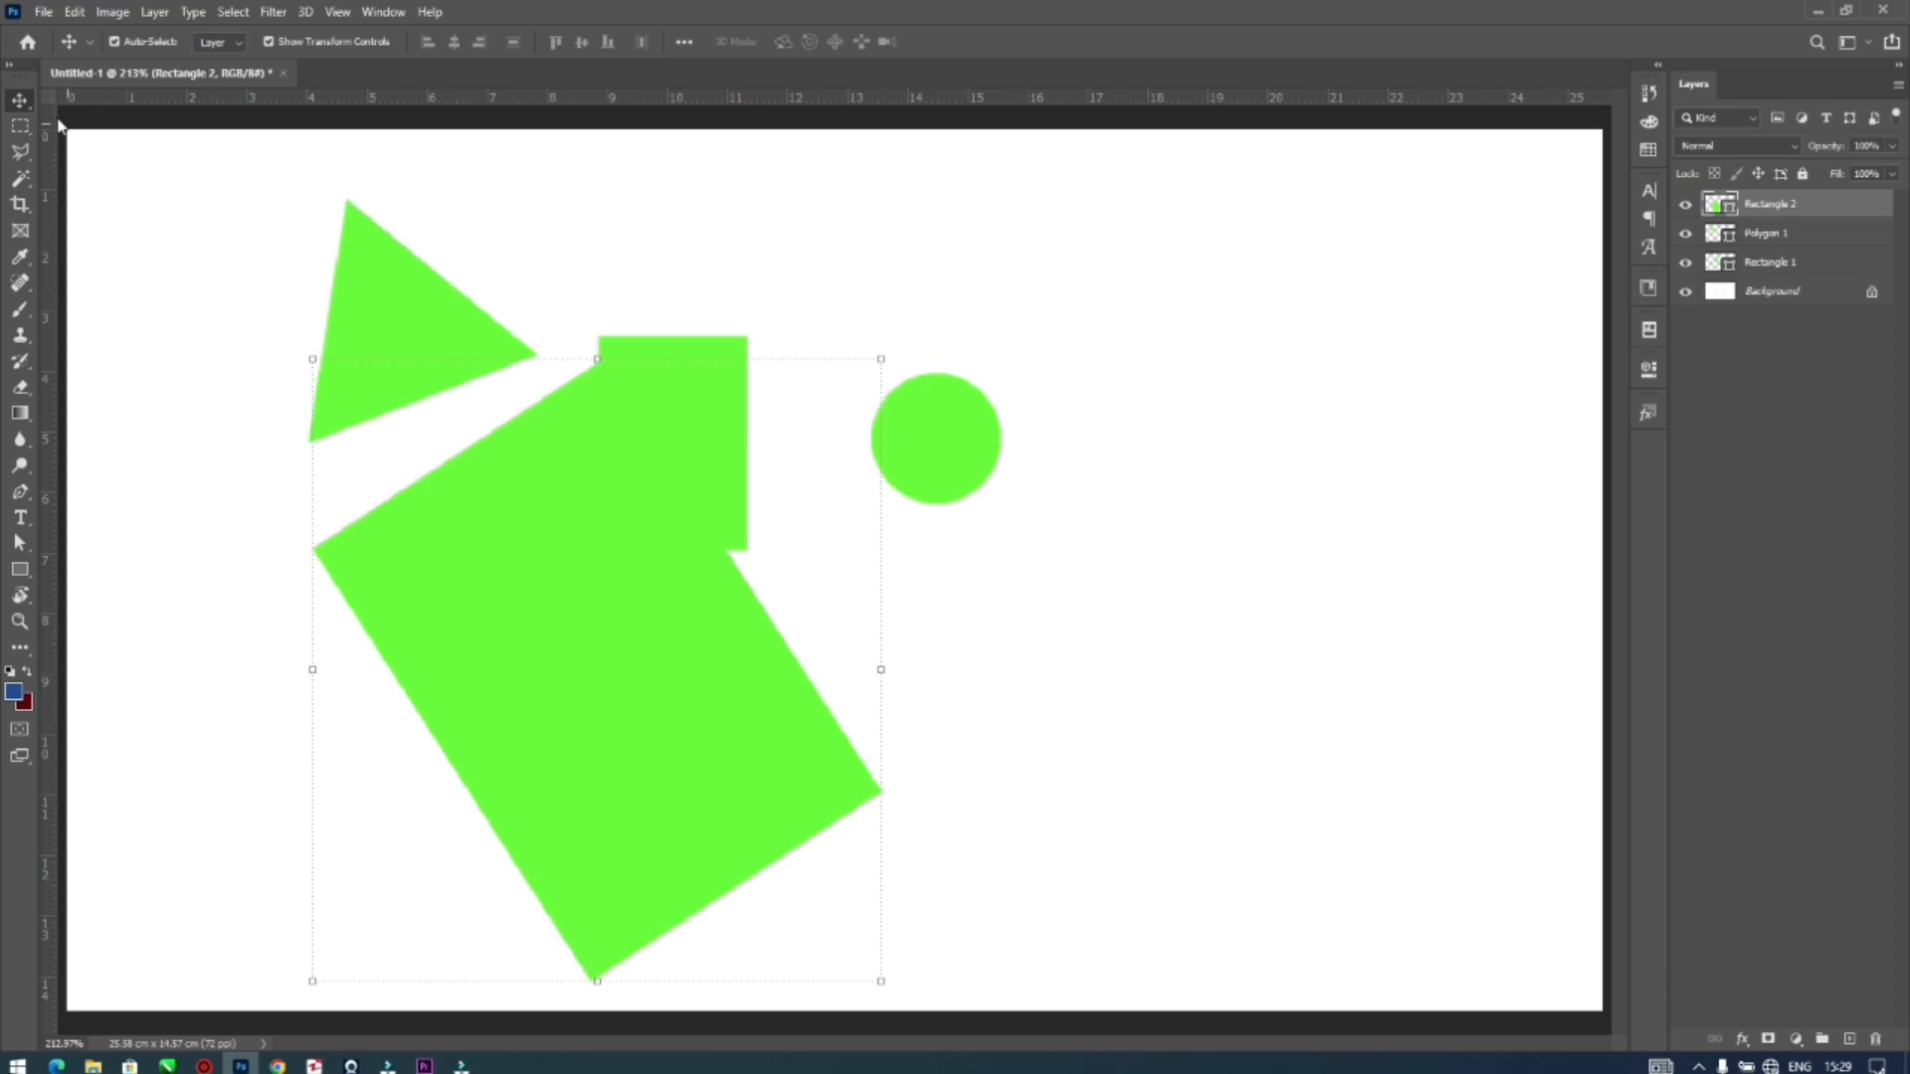
click(20, 622)
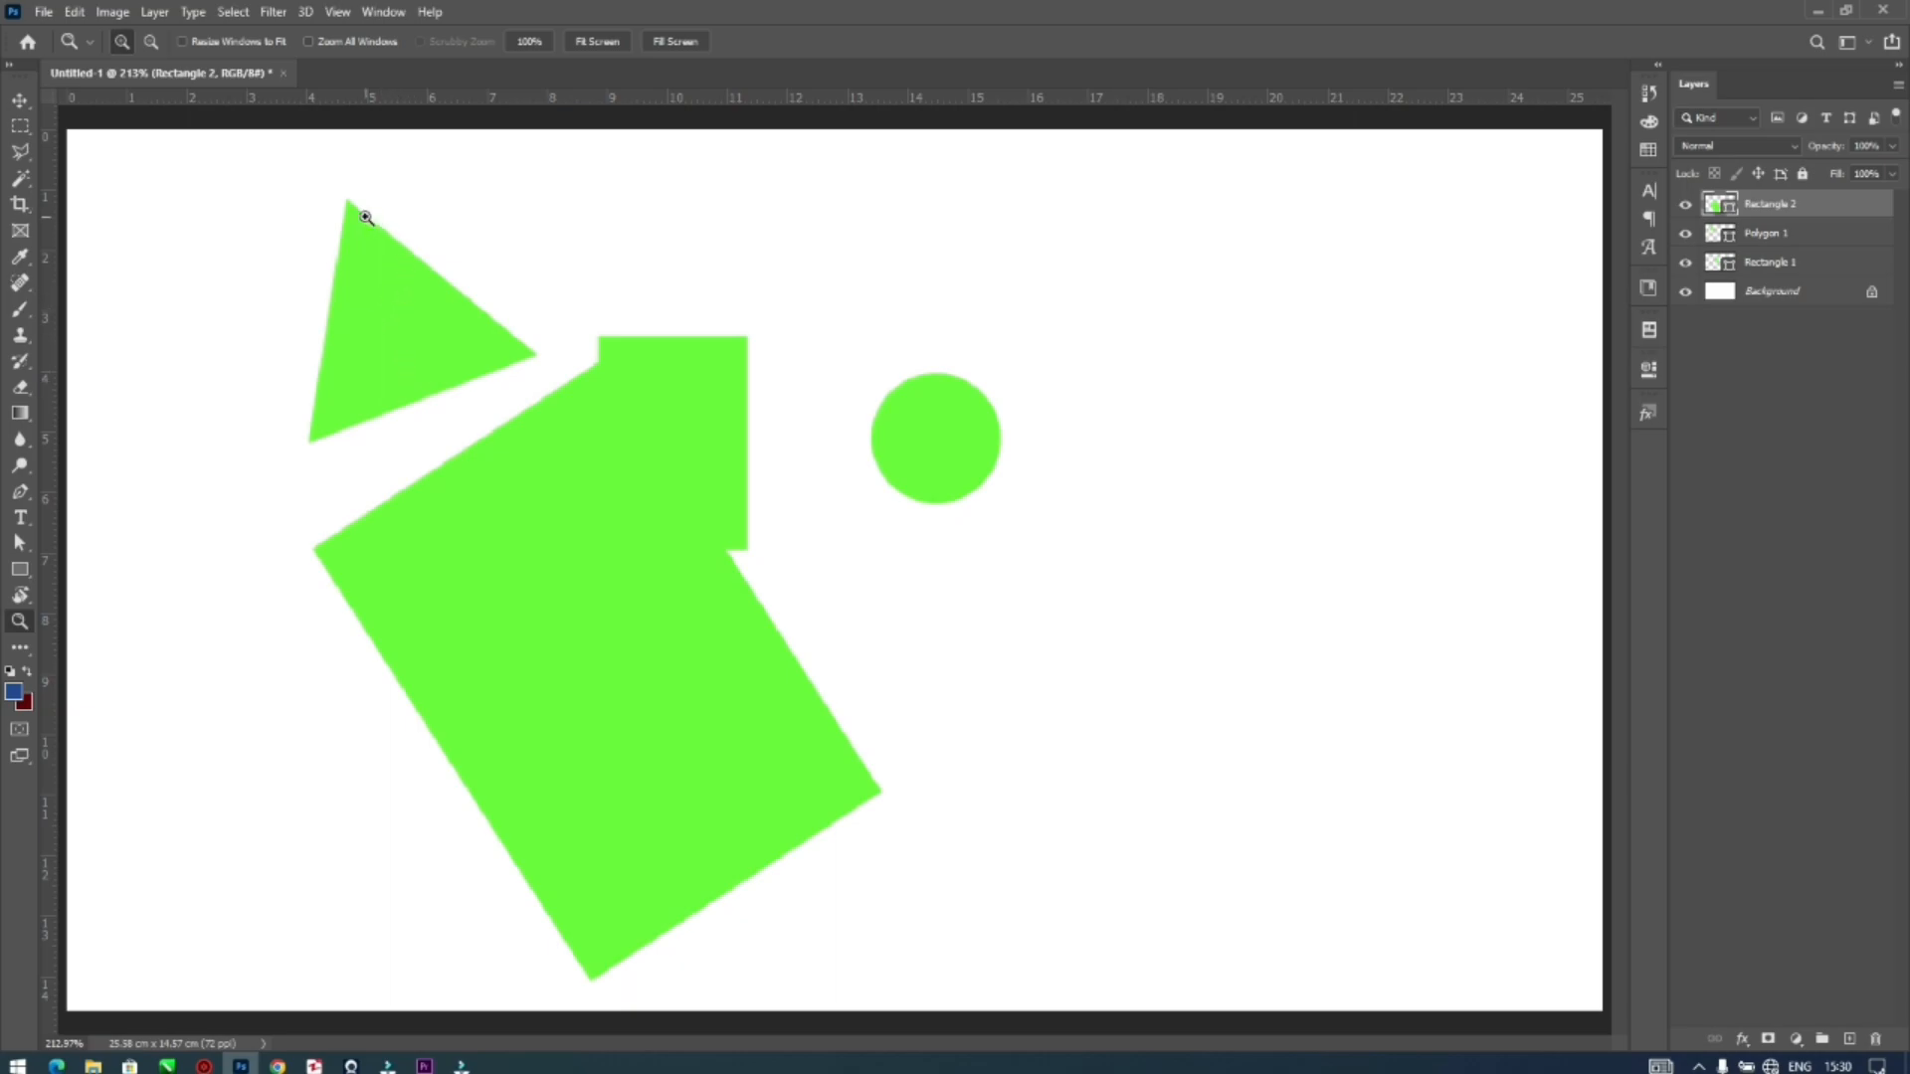
click(388, 328)
click(388, 328)
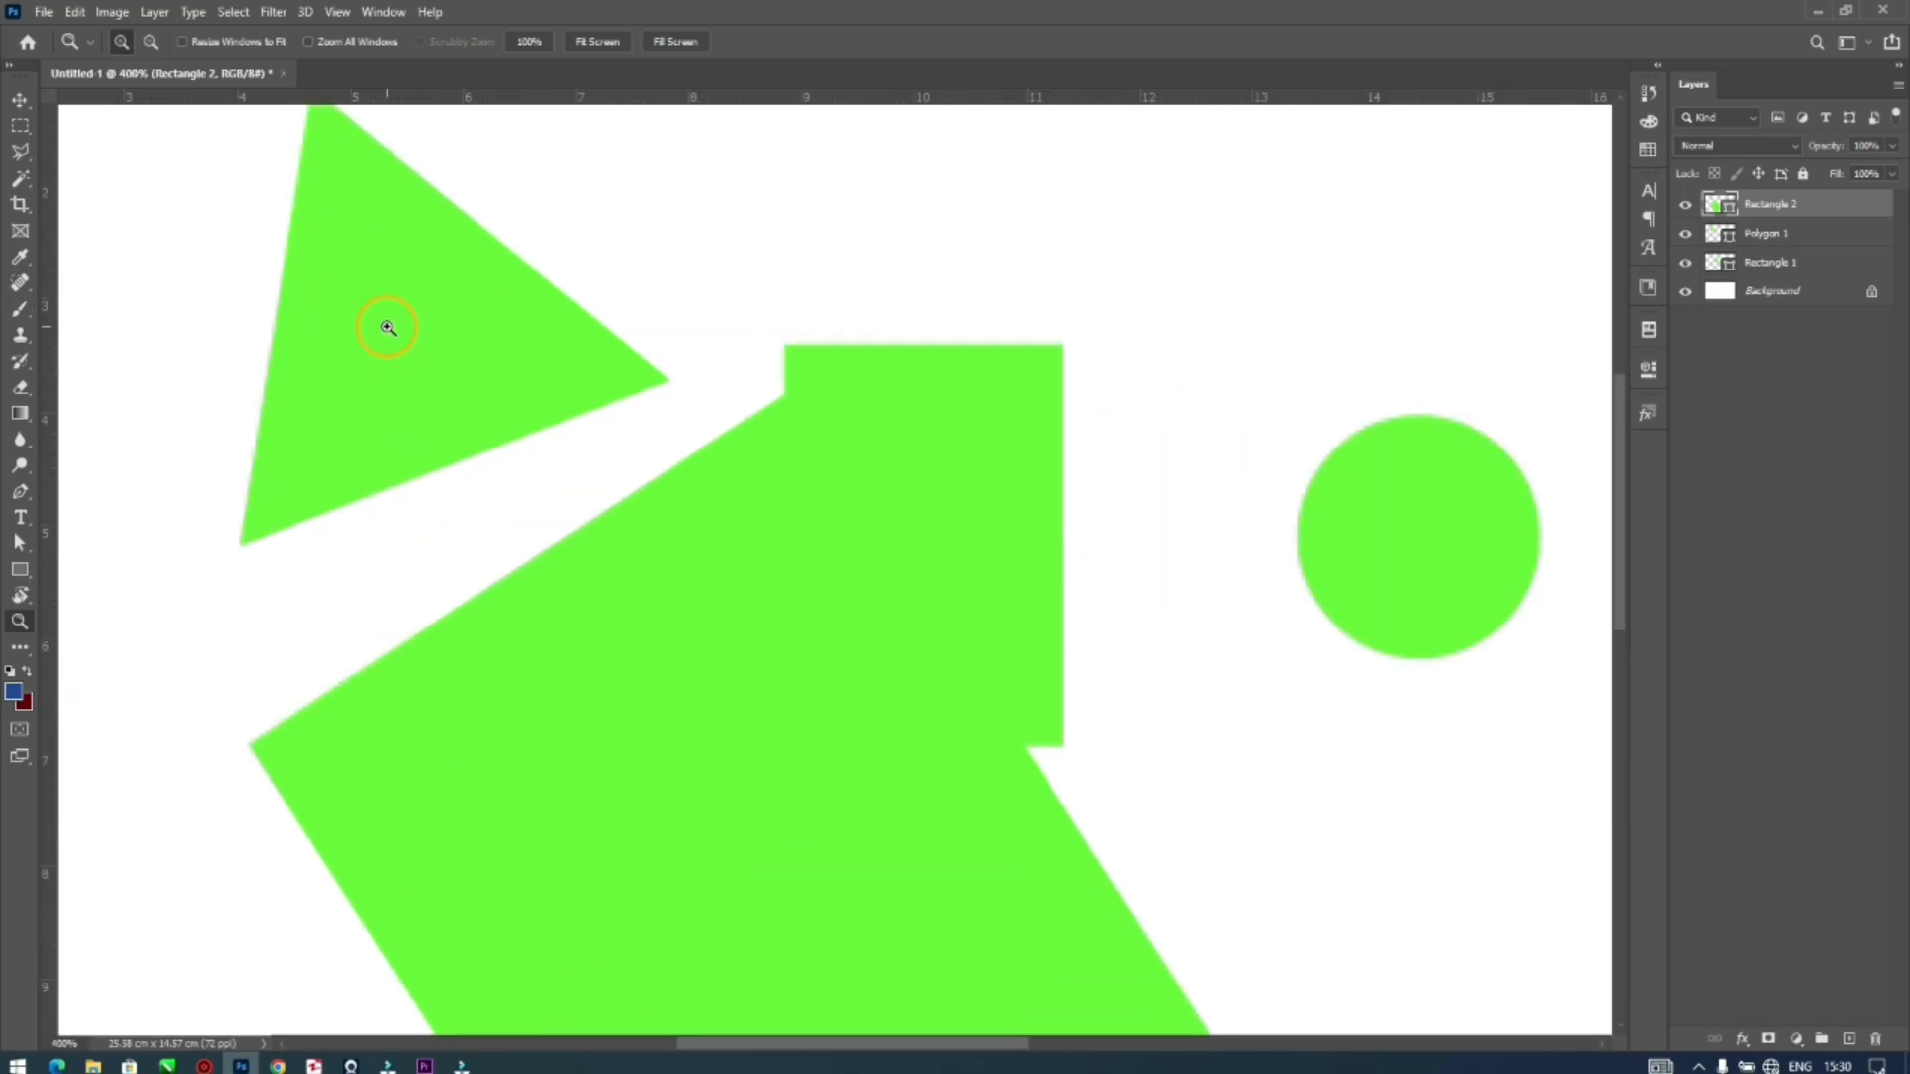
click(388, 329)
click(388, 328)
click(388, 328)
click(388, 329)
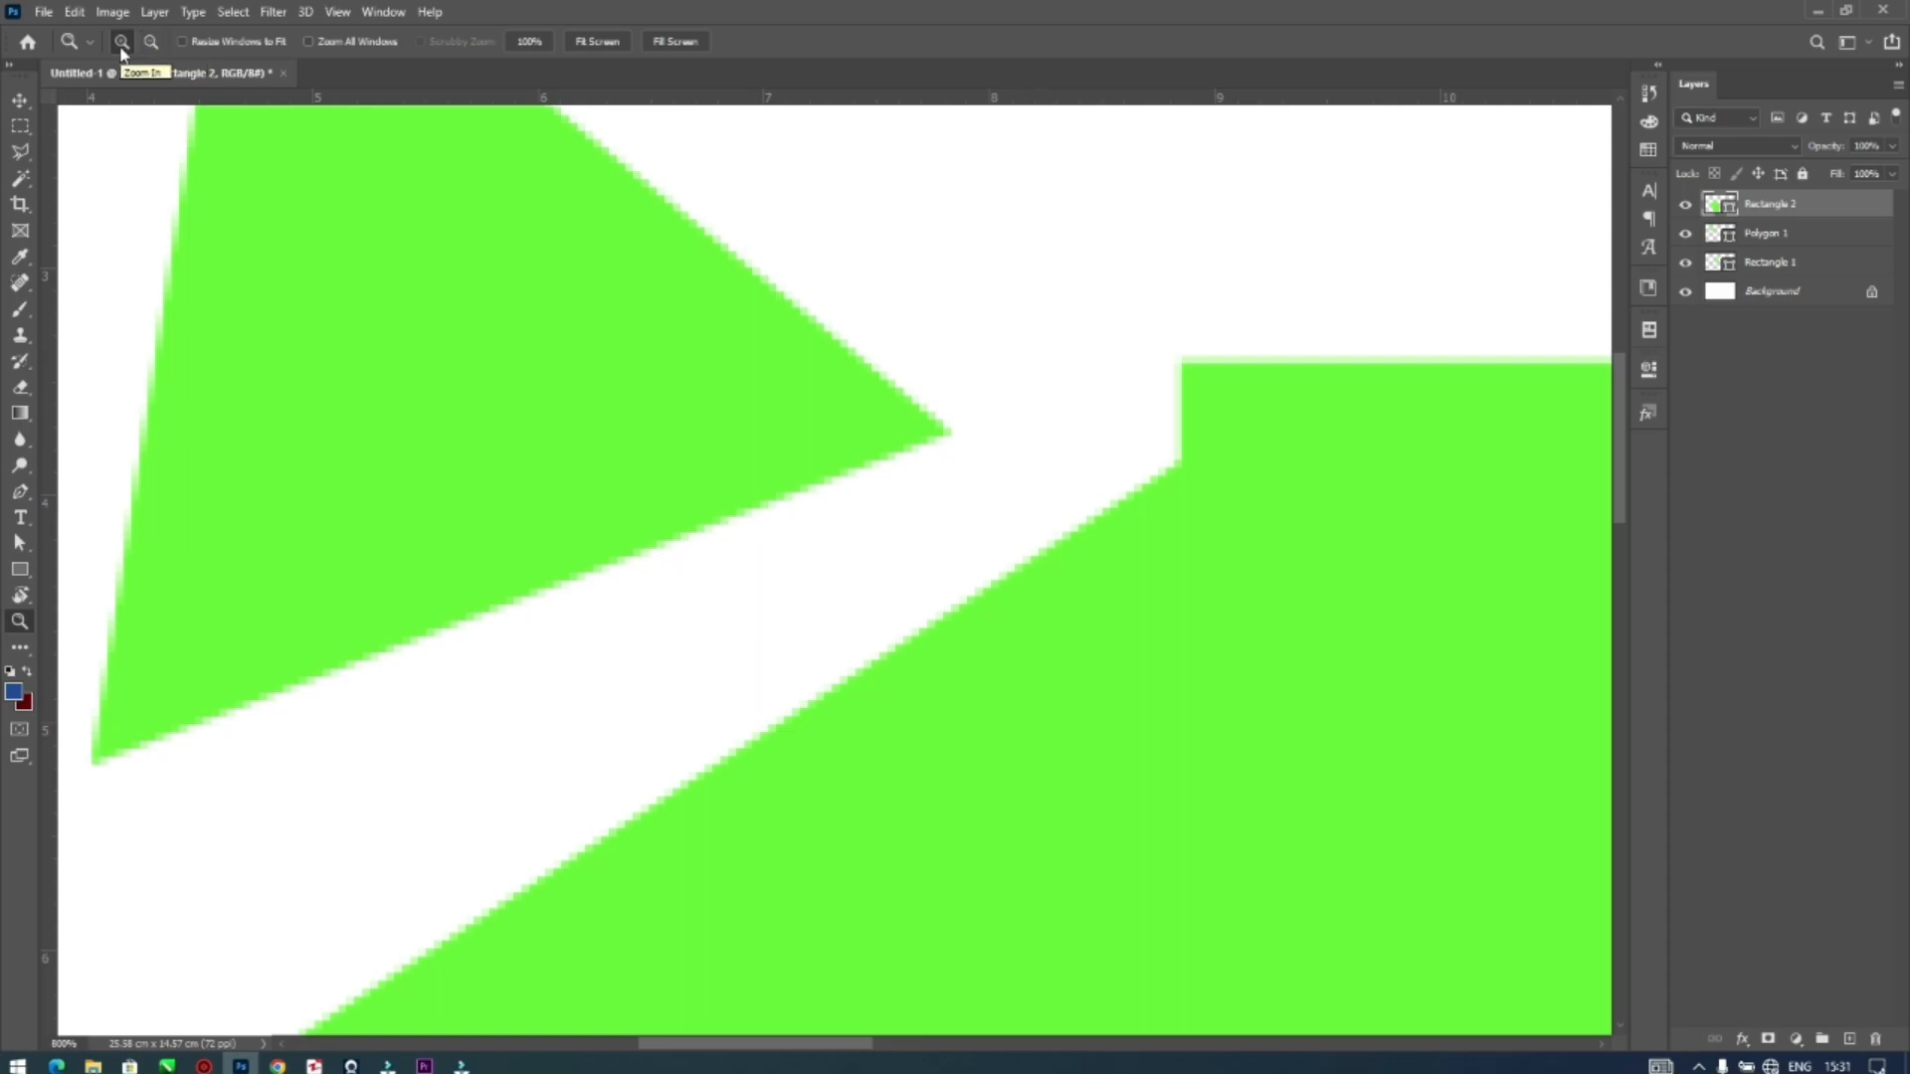
click(537, 307)
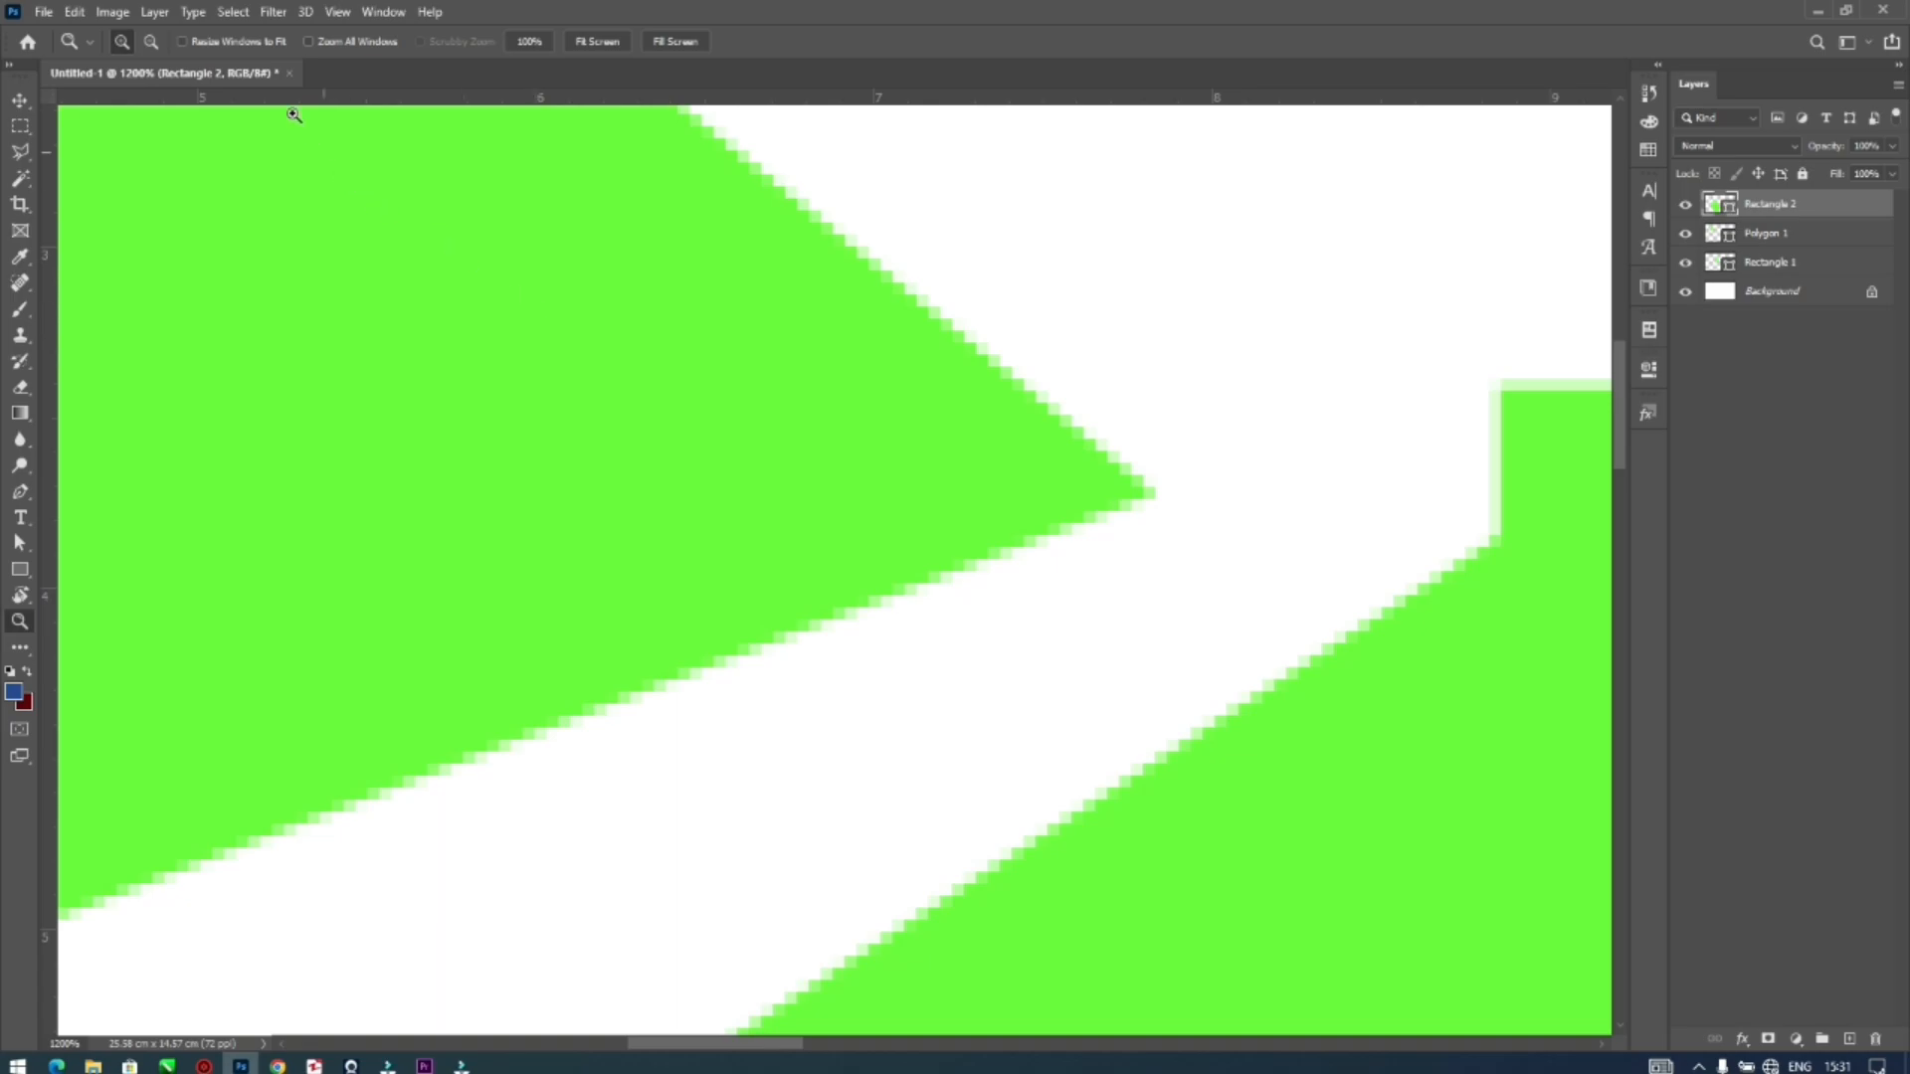
Switch the Zoom tool to Zoom Out and reduce the view to 200%
click(150, 42)
click(661, 419)
click(666, 423)
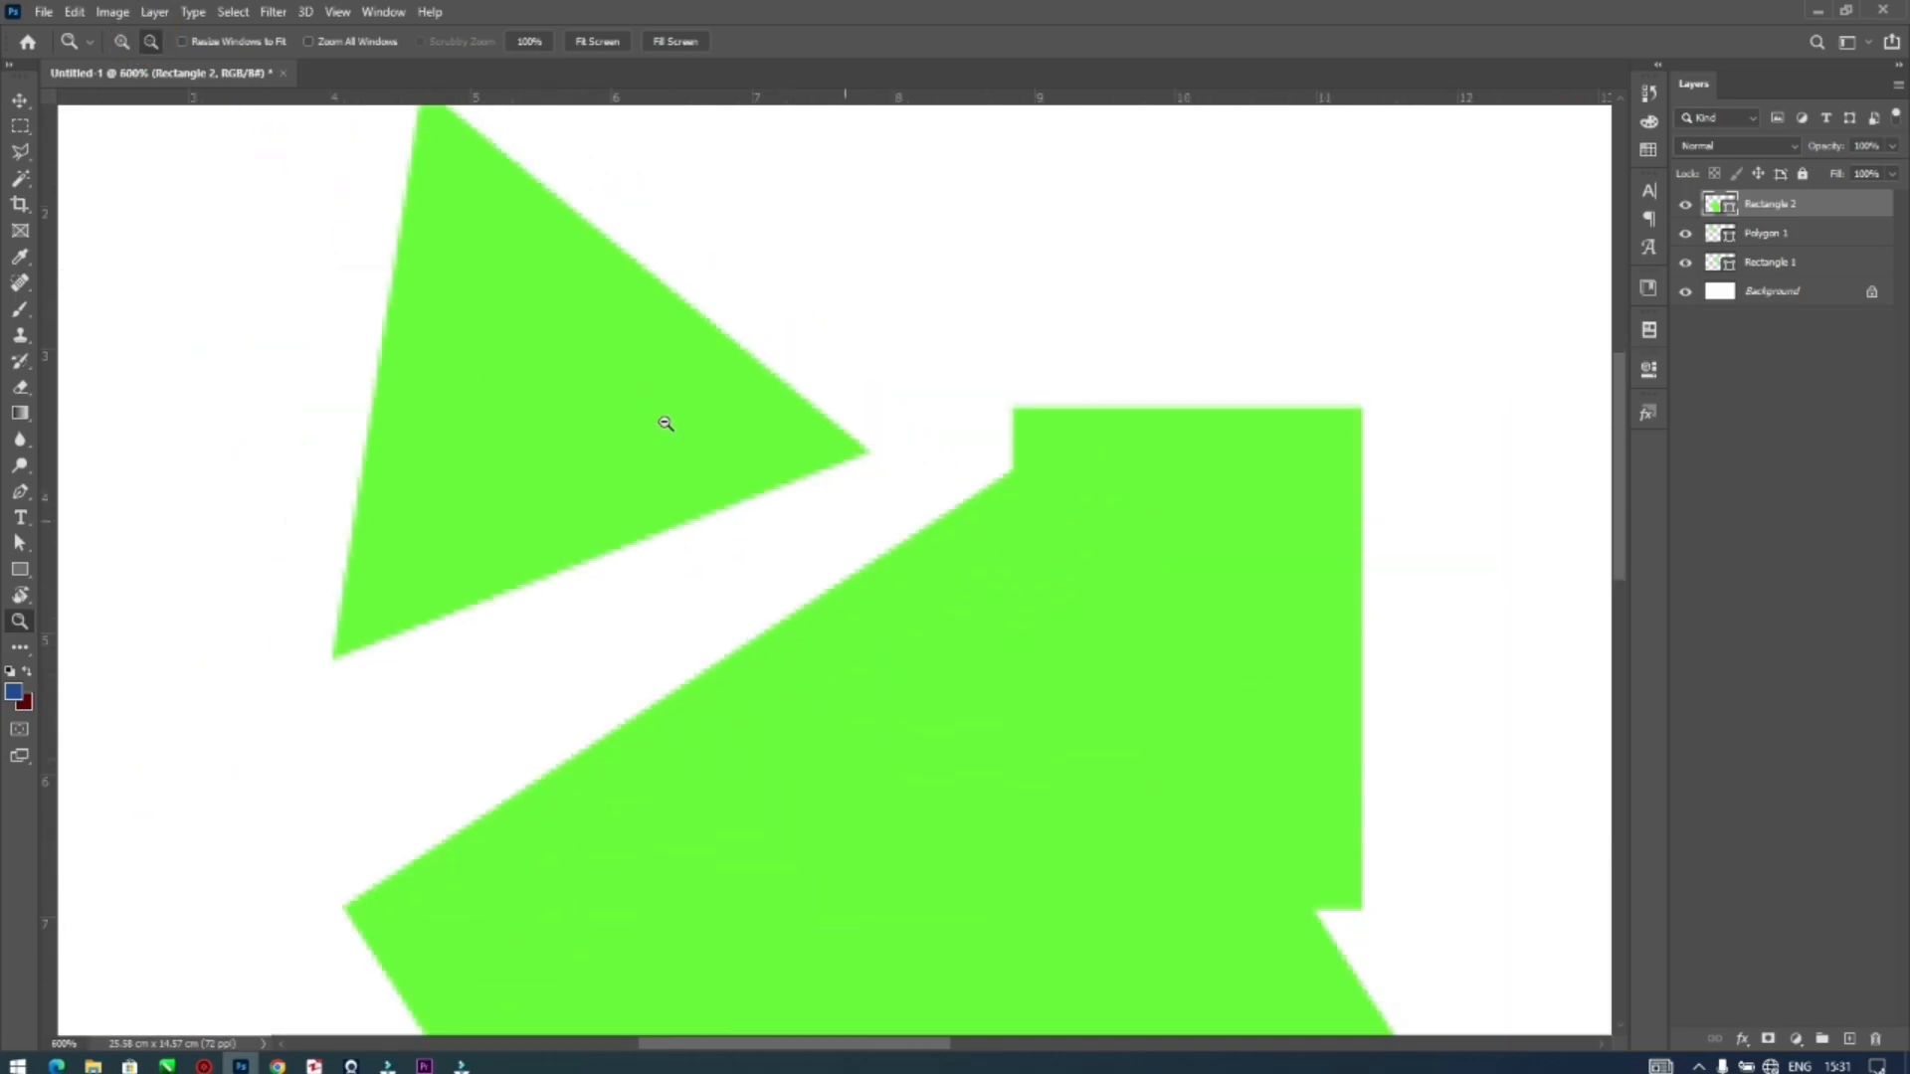
click(666, 423)
click(666, 423)
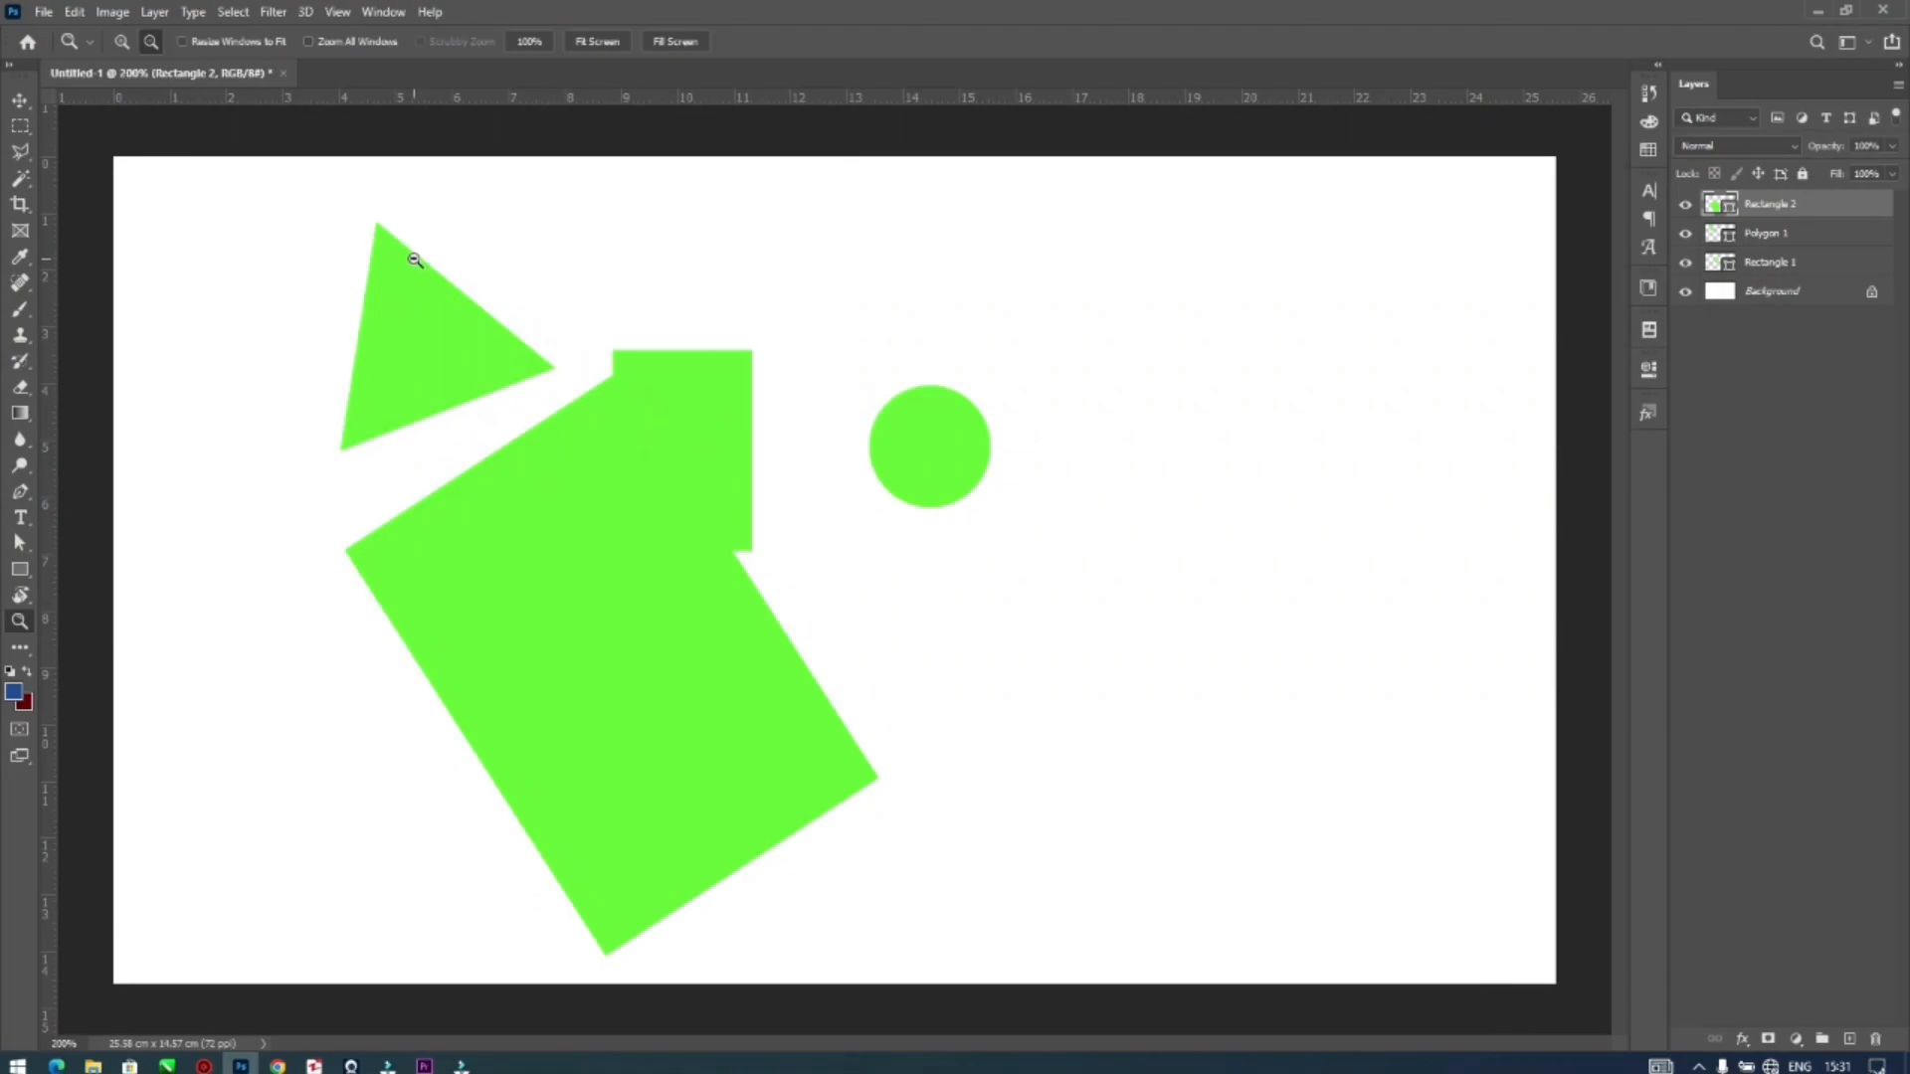
Compare the document at 100% and fitted to the screen, then make it fill the screen
click(530, 42)
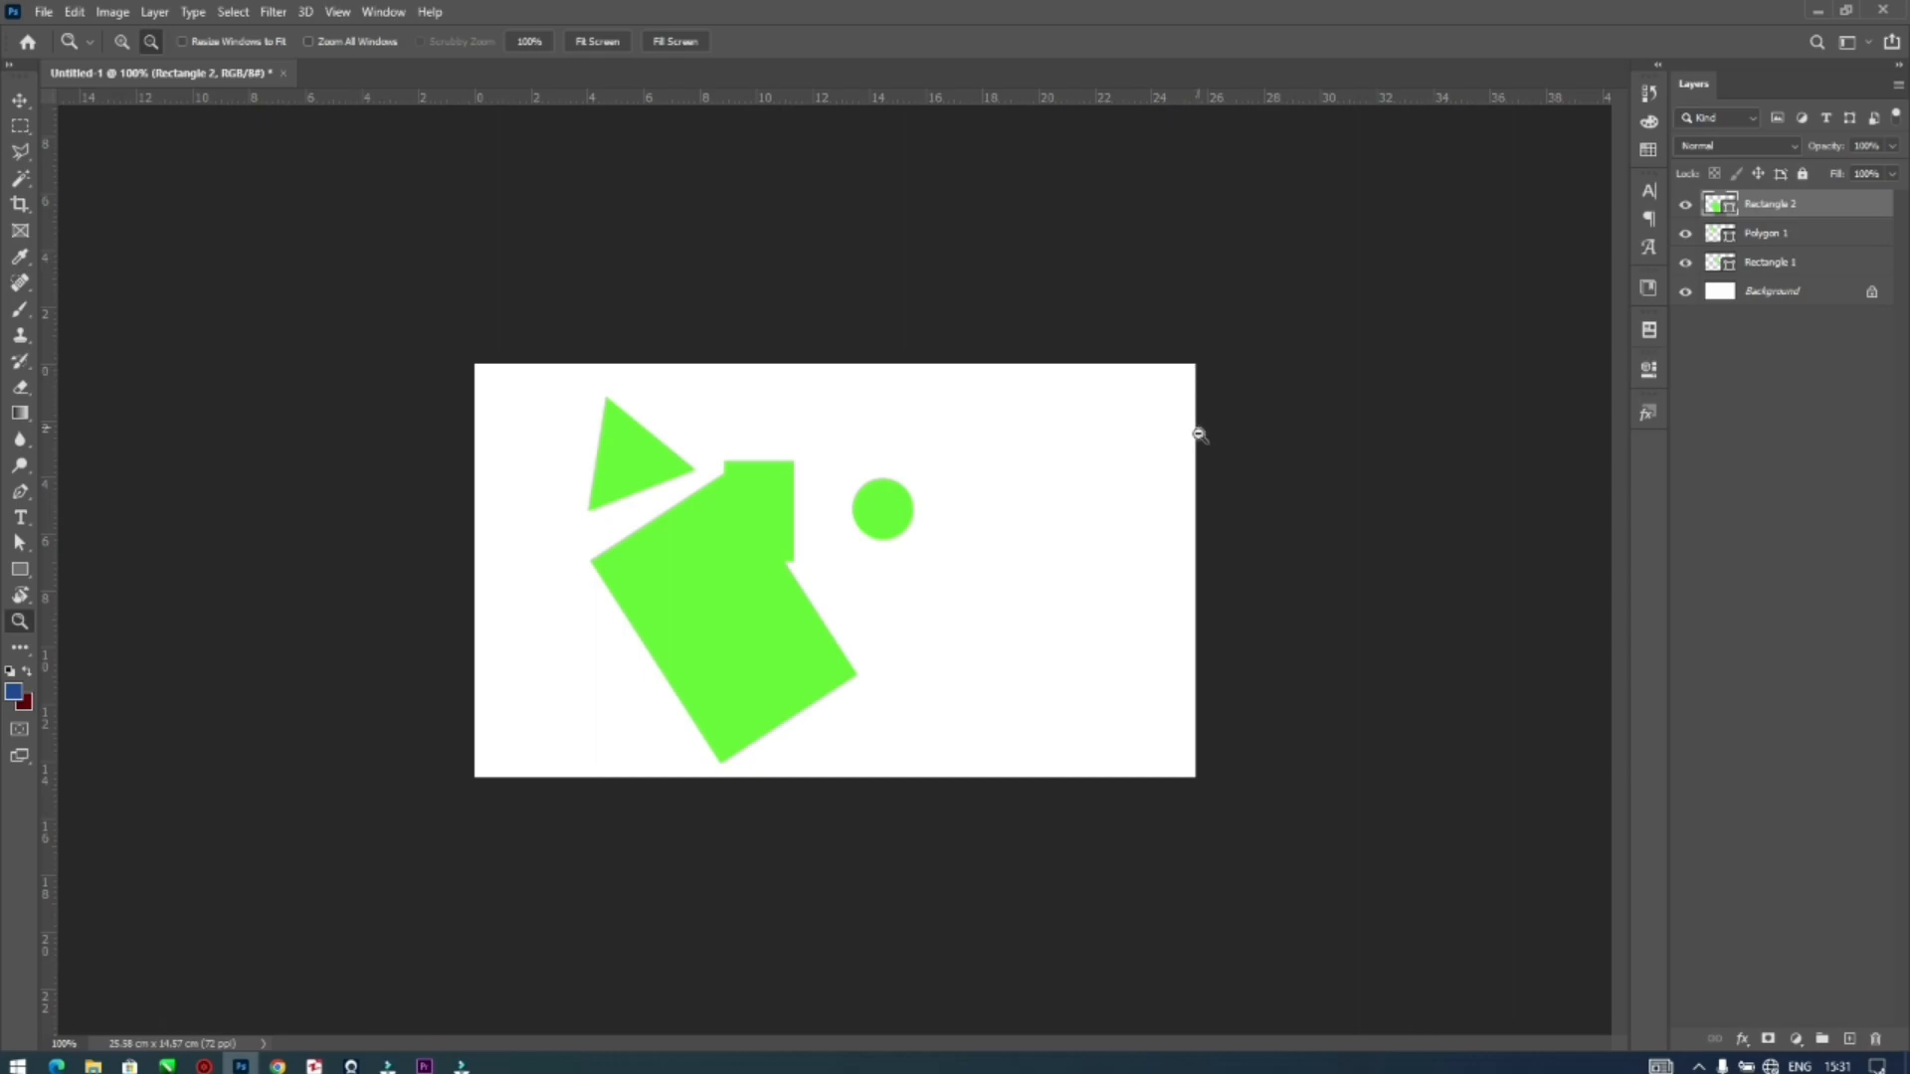
click(601, 42)
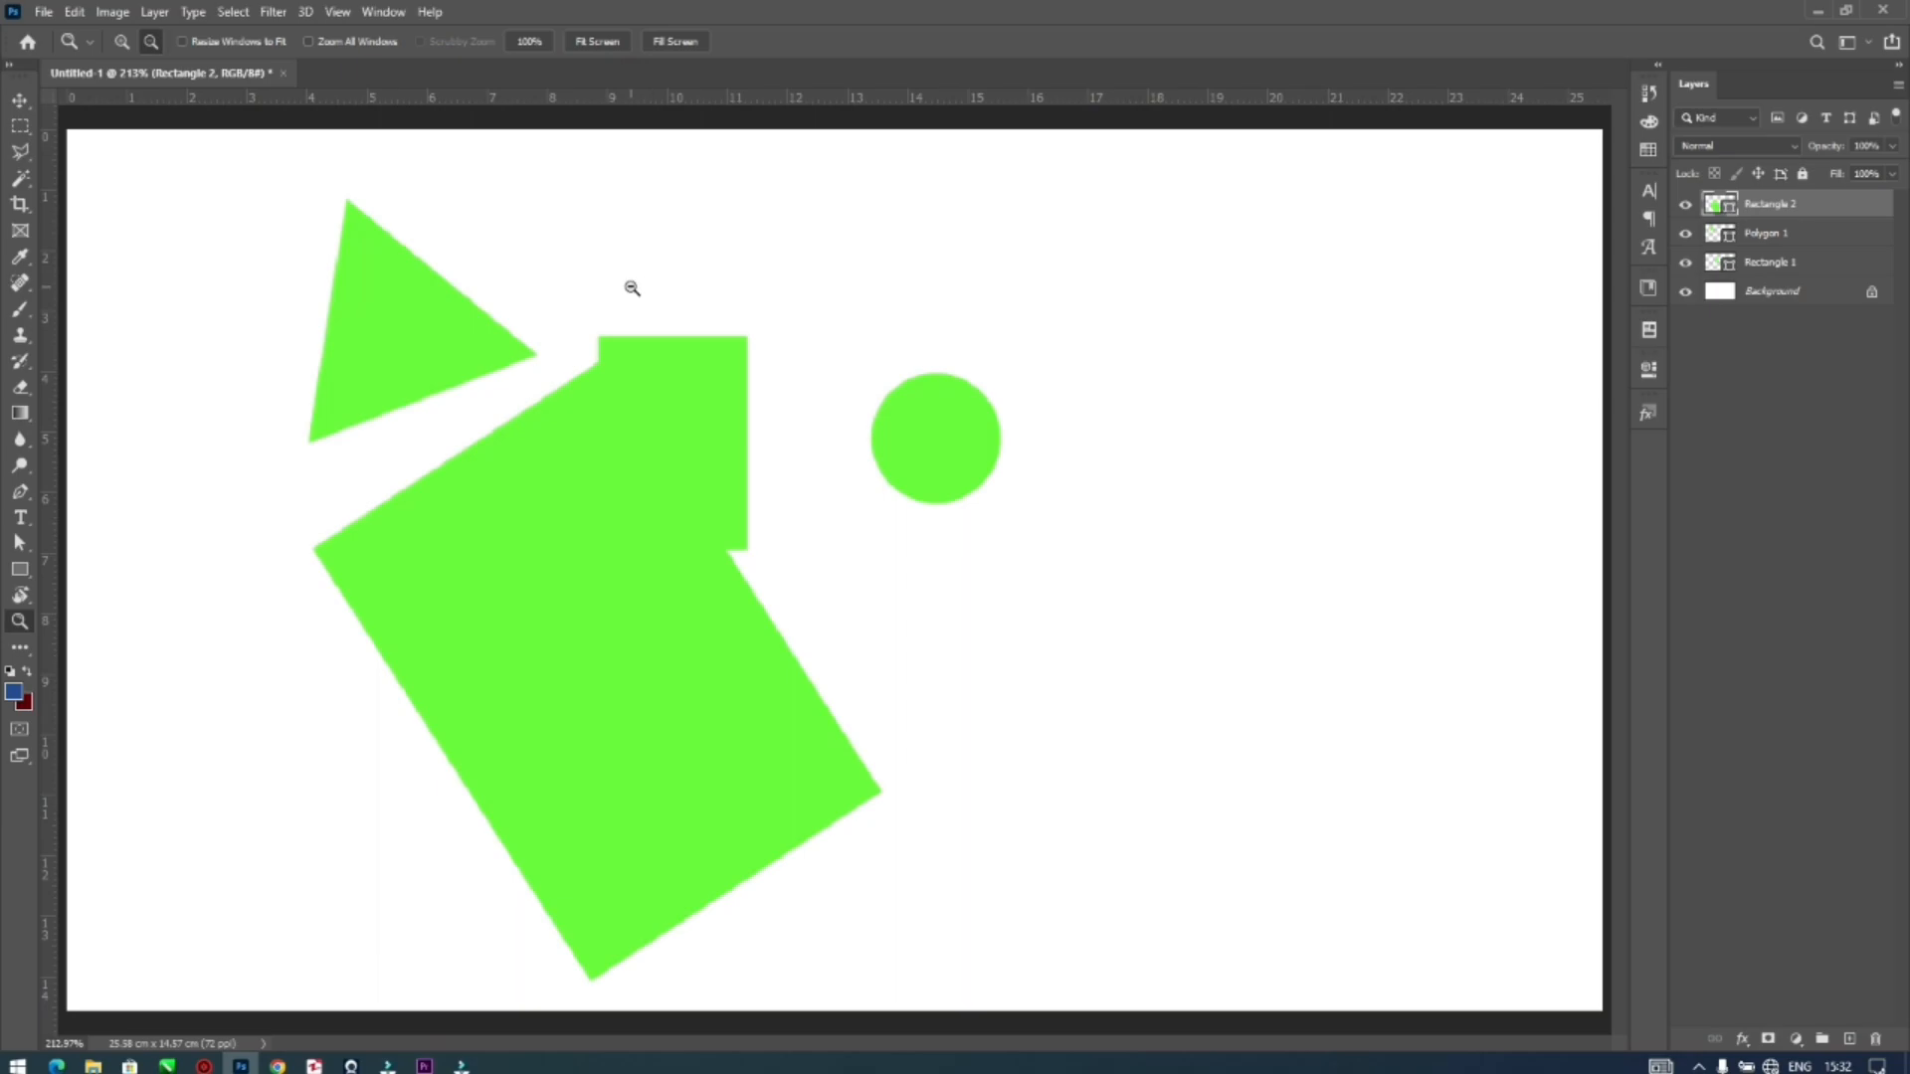
click(763, 448)
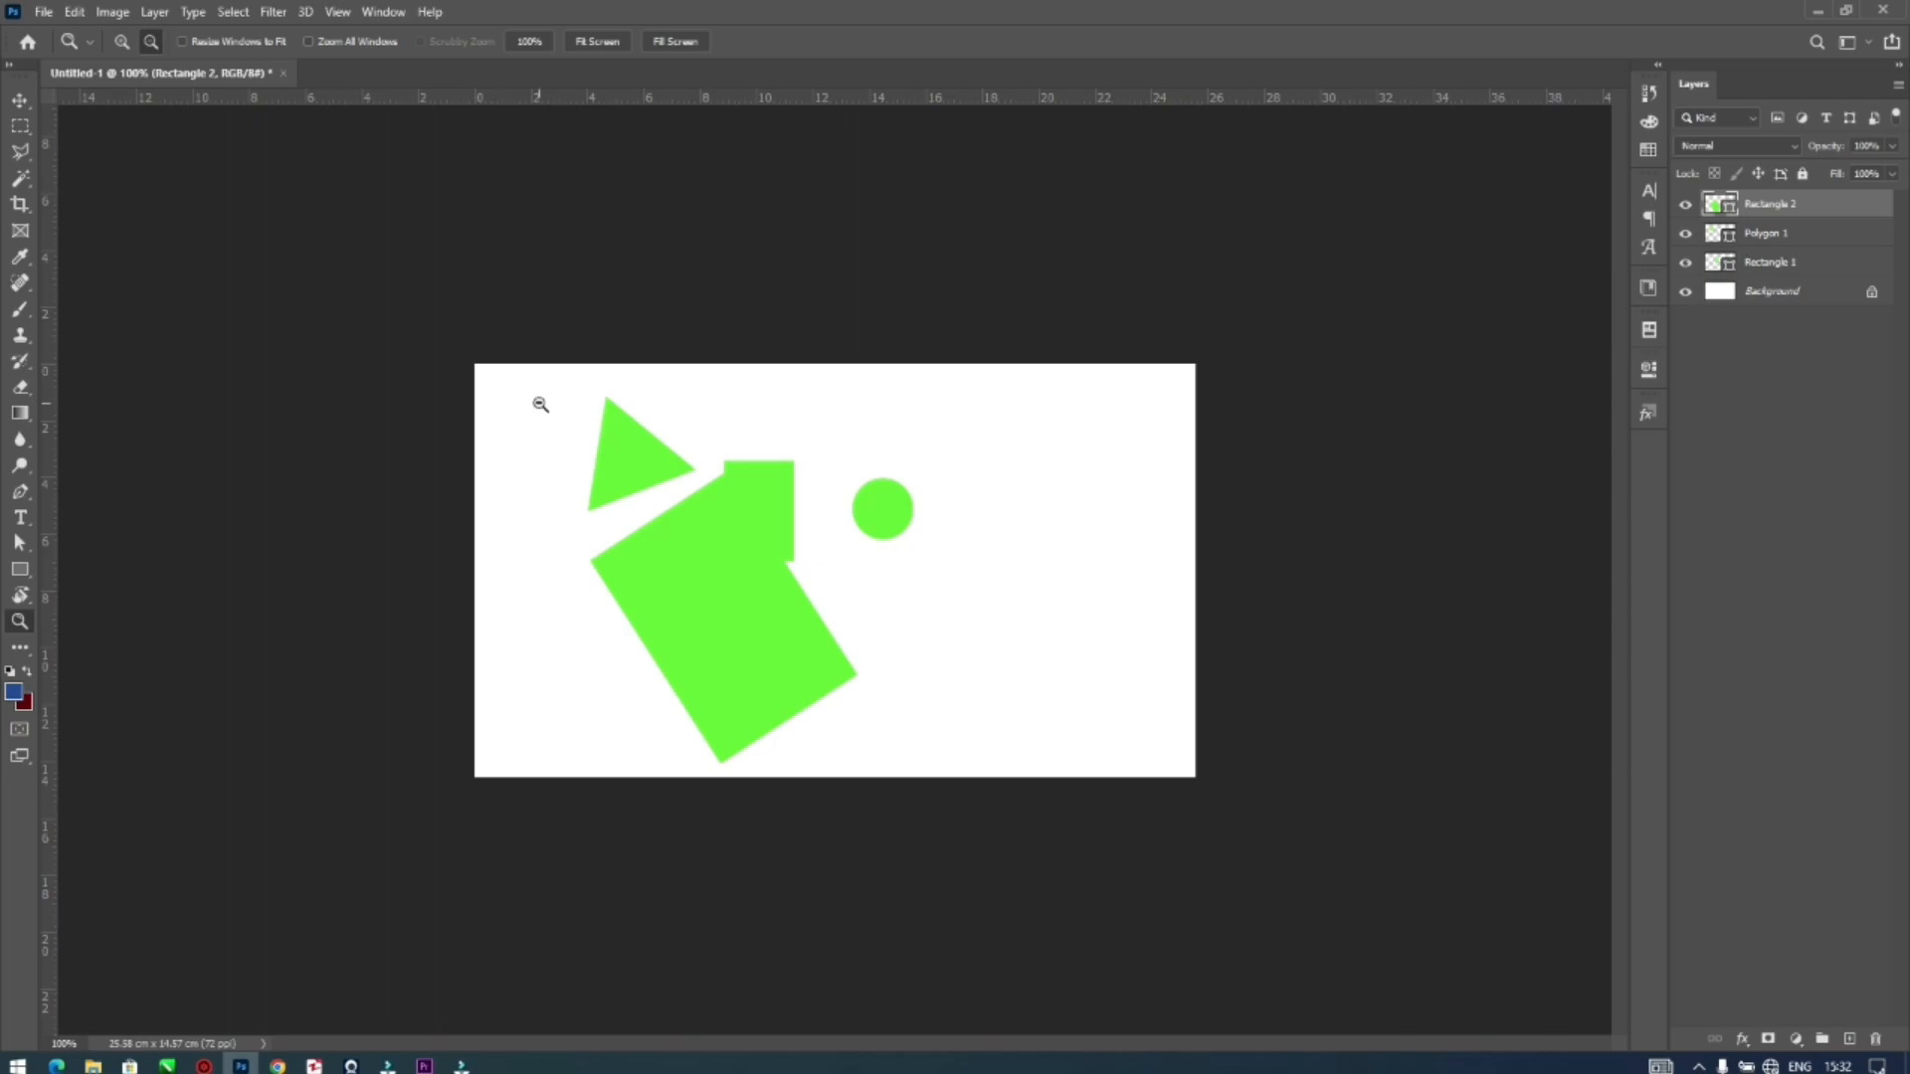
click(594, 42)
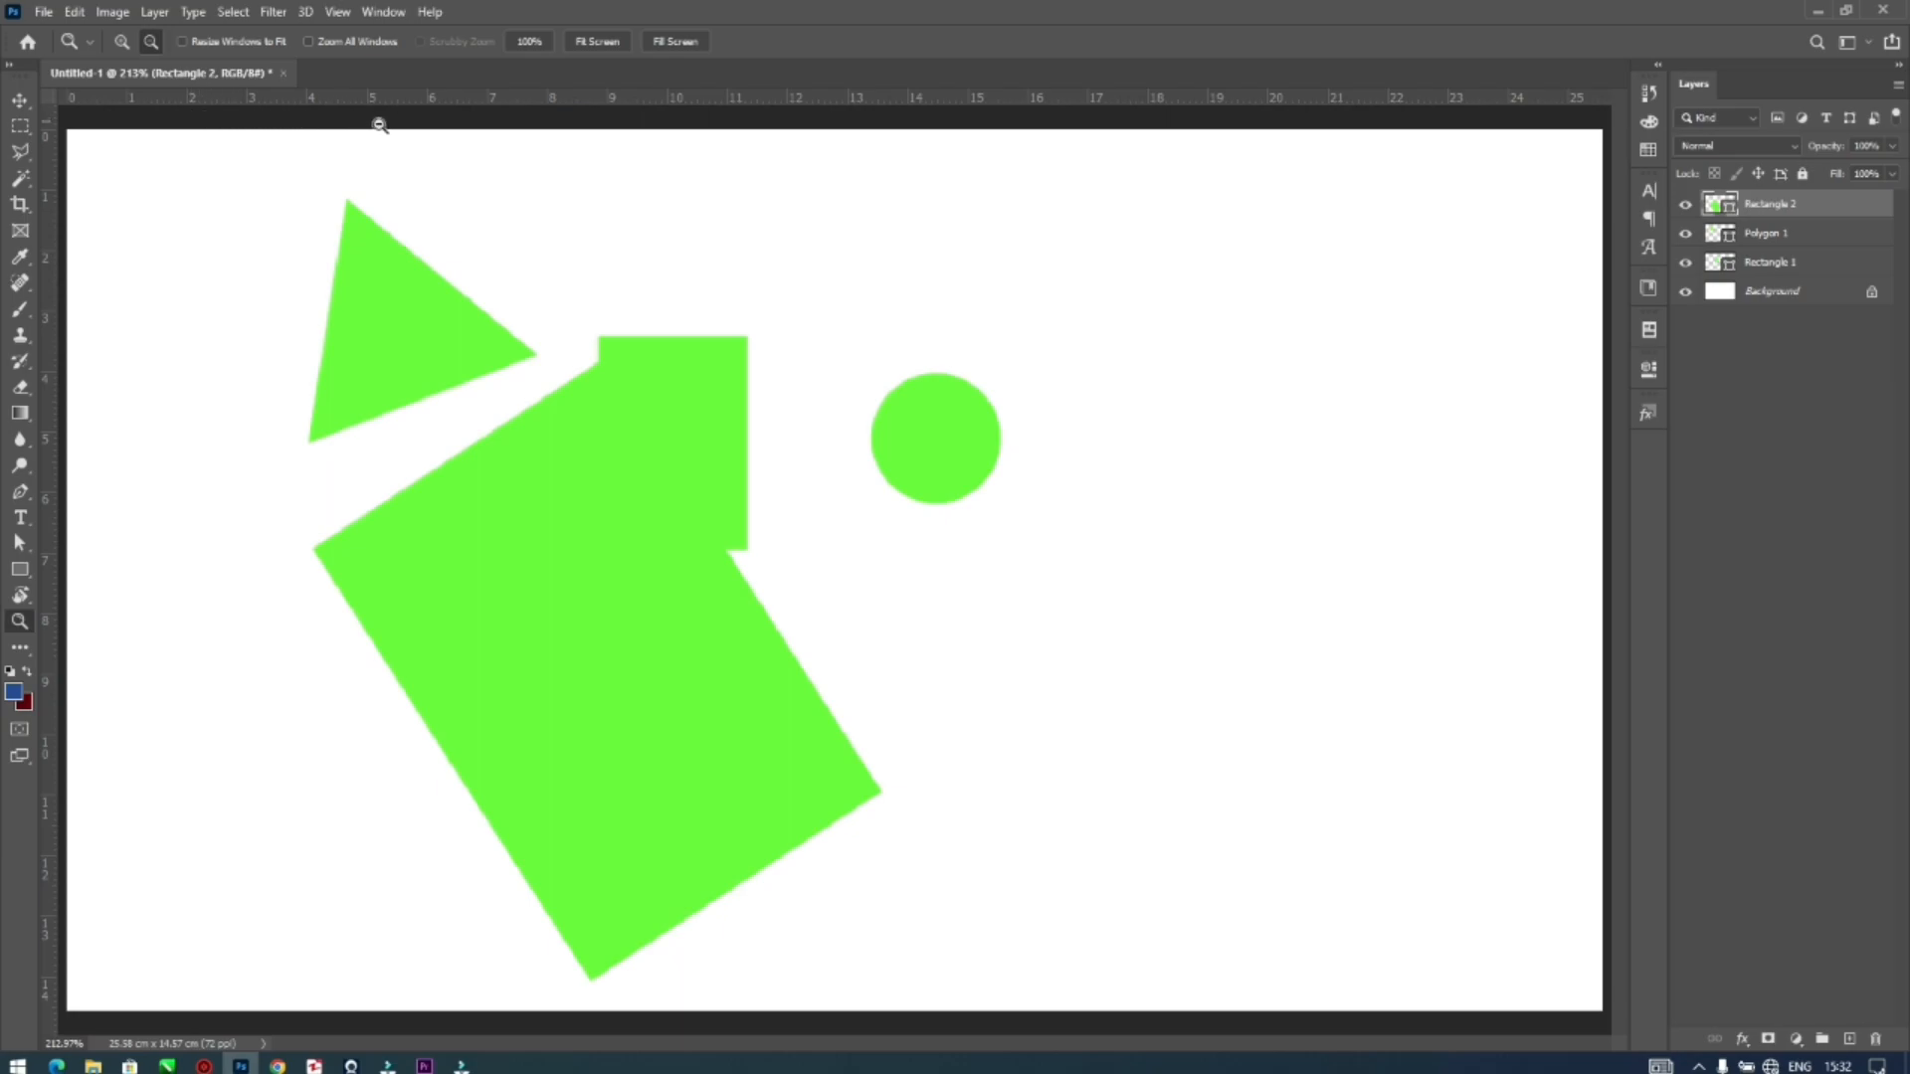
click(694, 46)
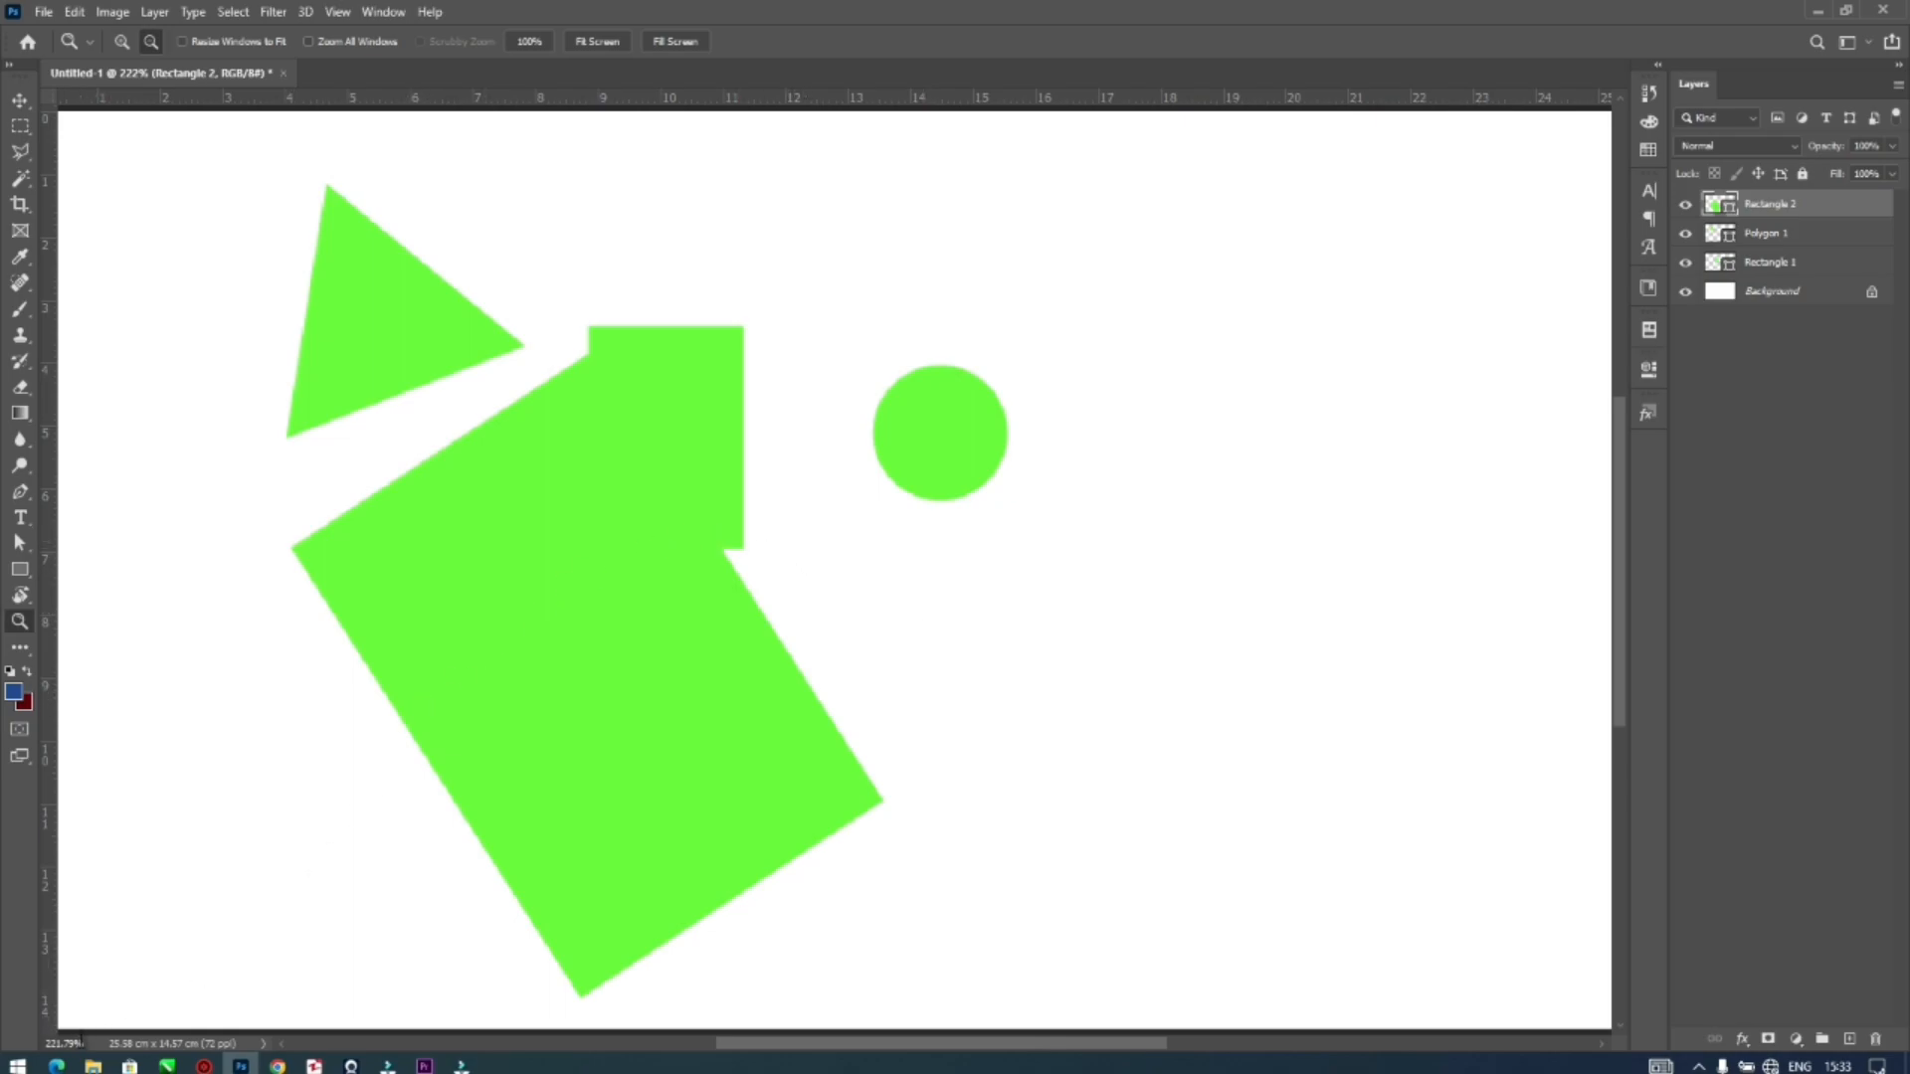
Enter an exact zoom level of 100% for the document, then change it to 200%
click(64, 1042)
text(100)
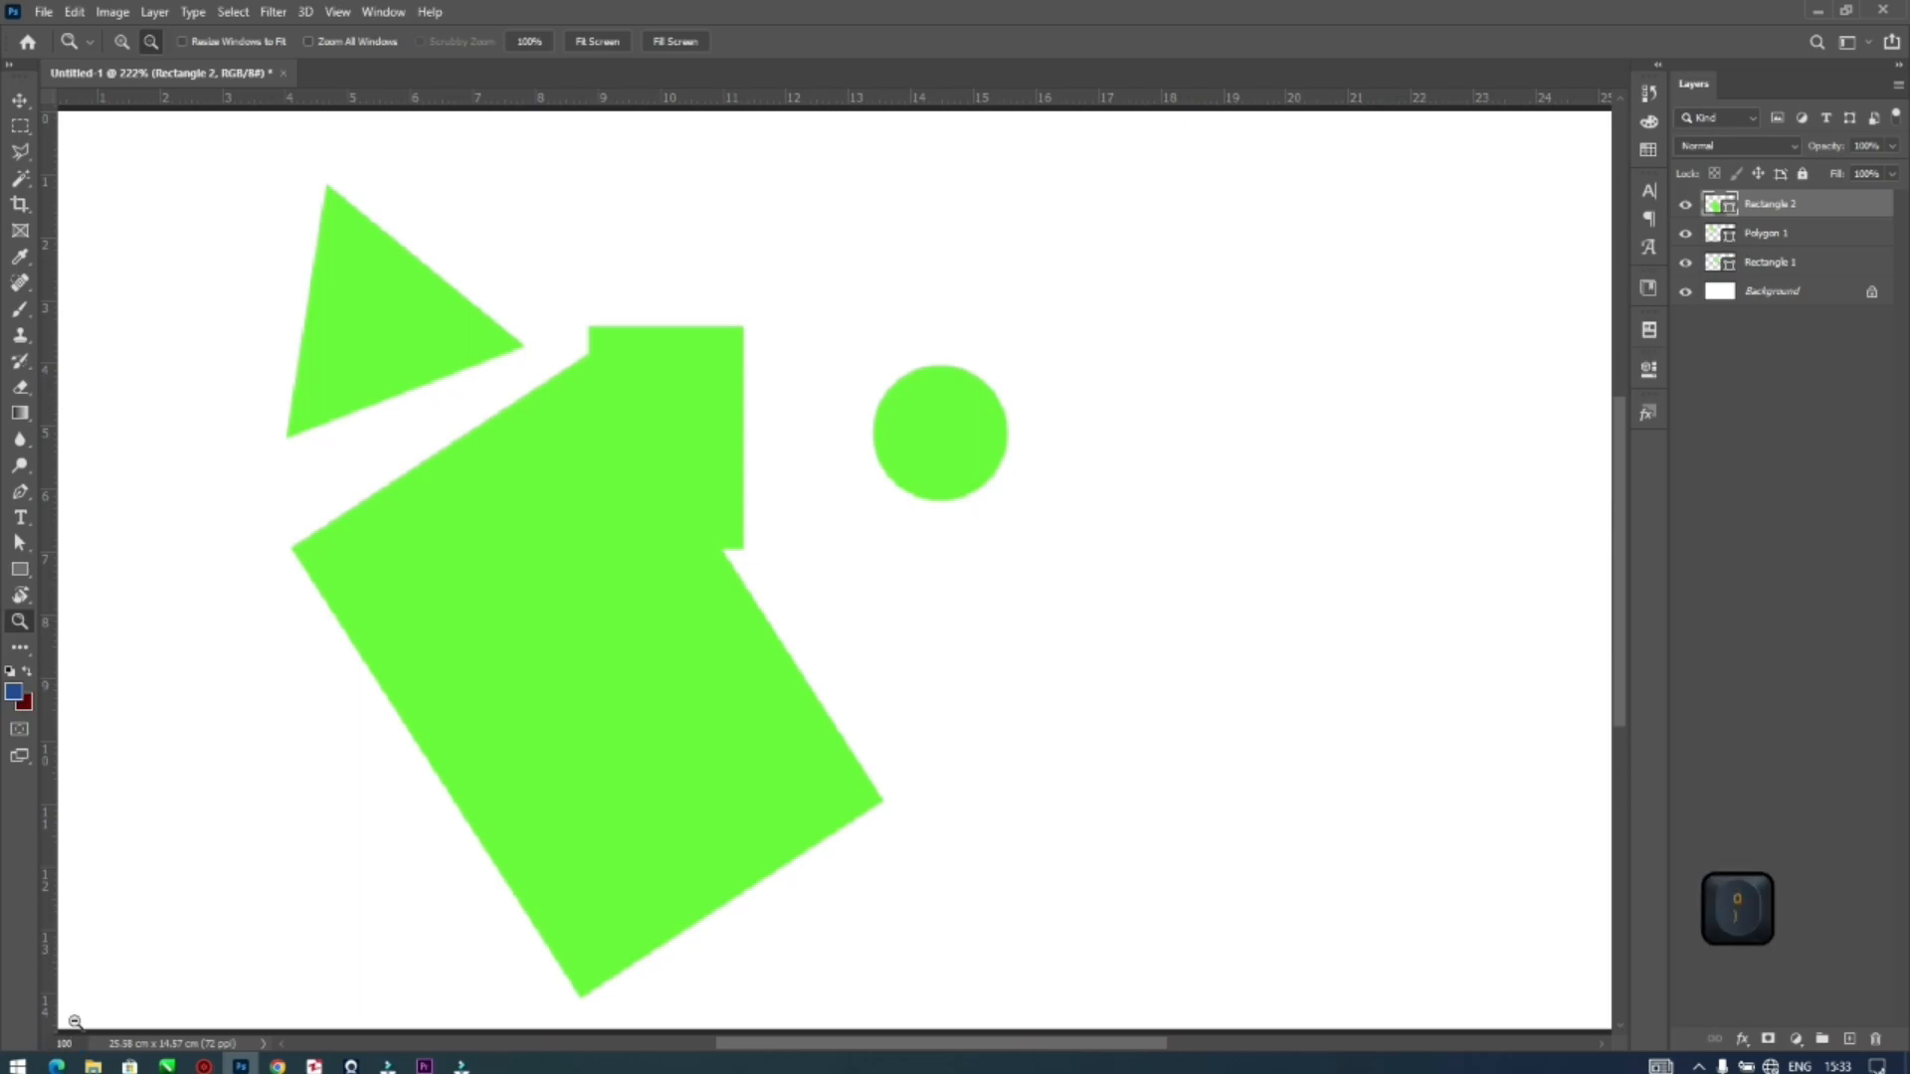
key(Return)
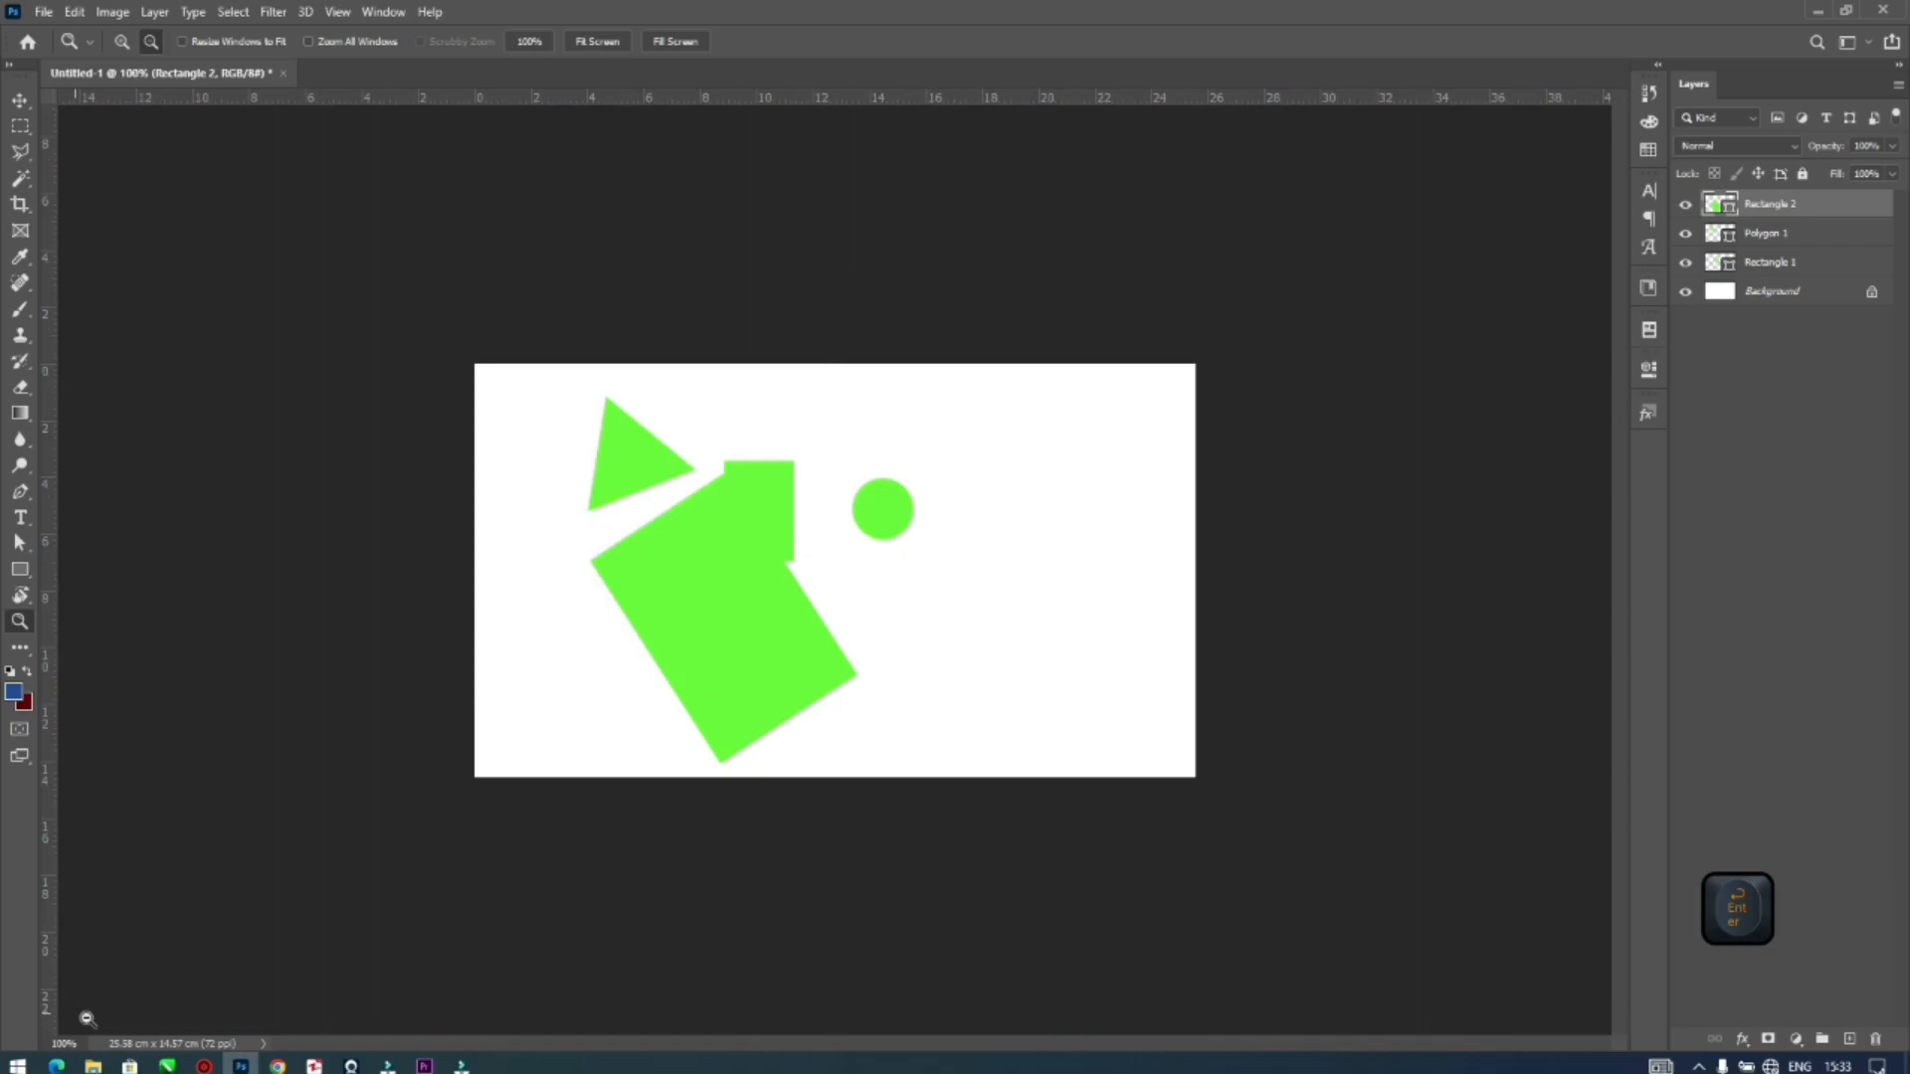
click(64, 1043)
text(200)
key(Return)
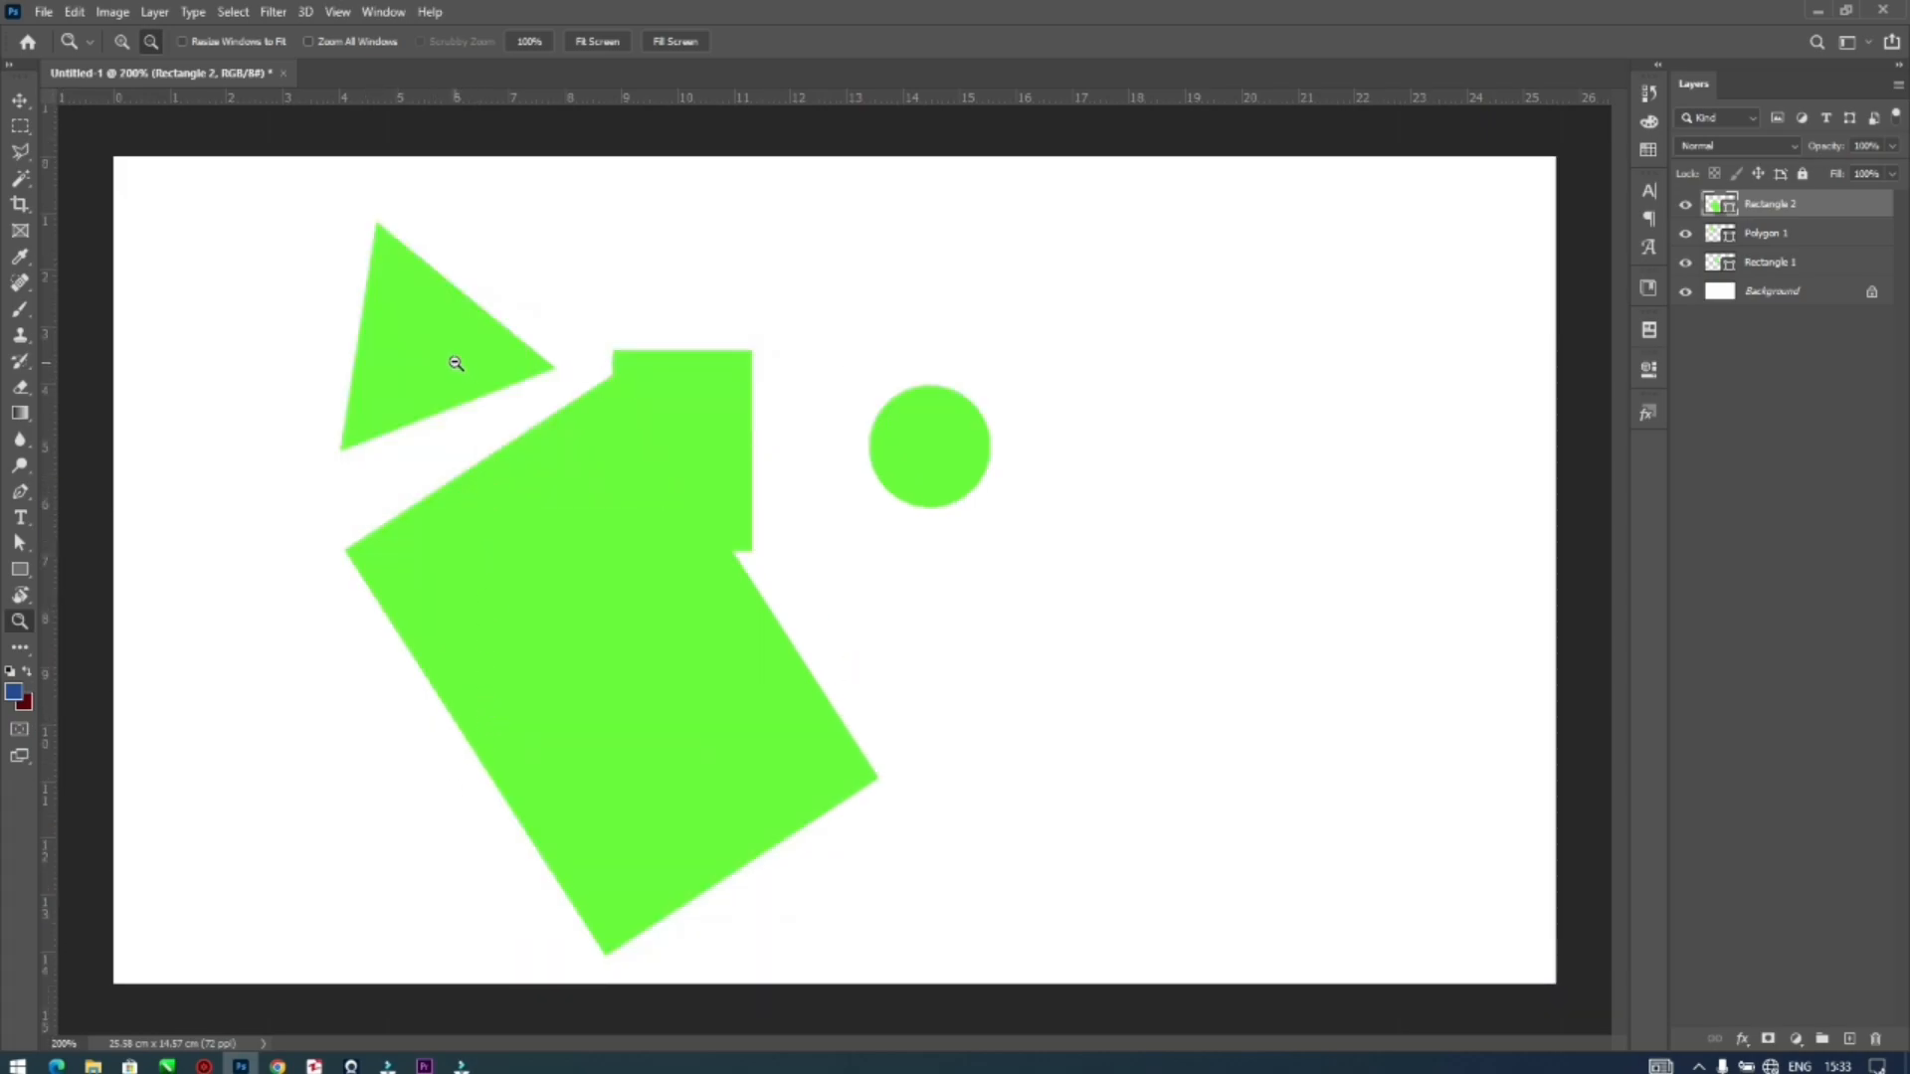
With the Move tool active, zoom in on the triangle to about 429% and back out to about 182%
click(19, 100)
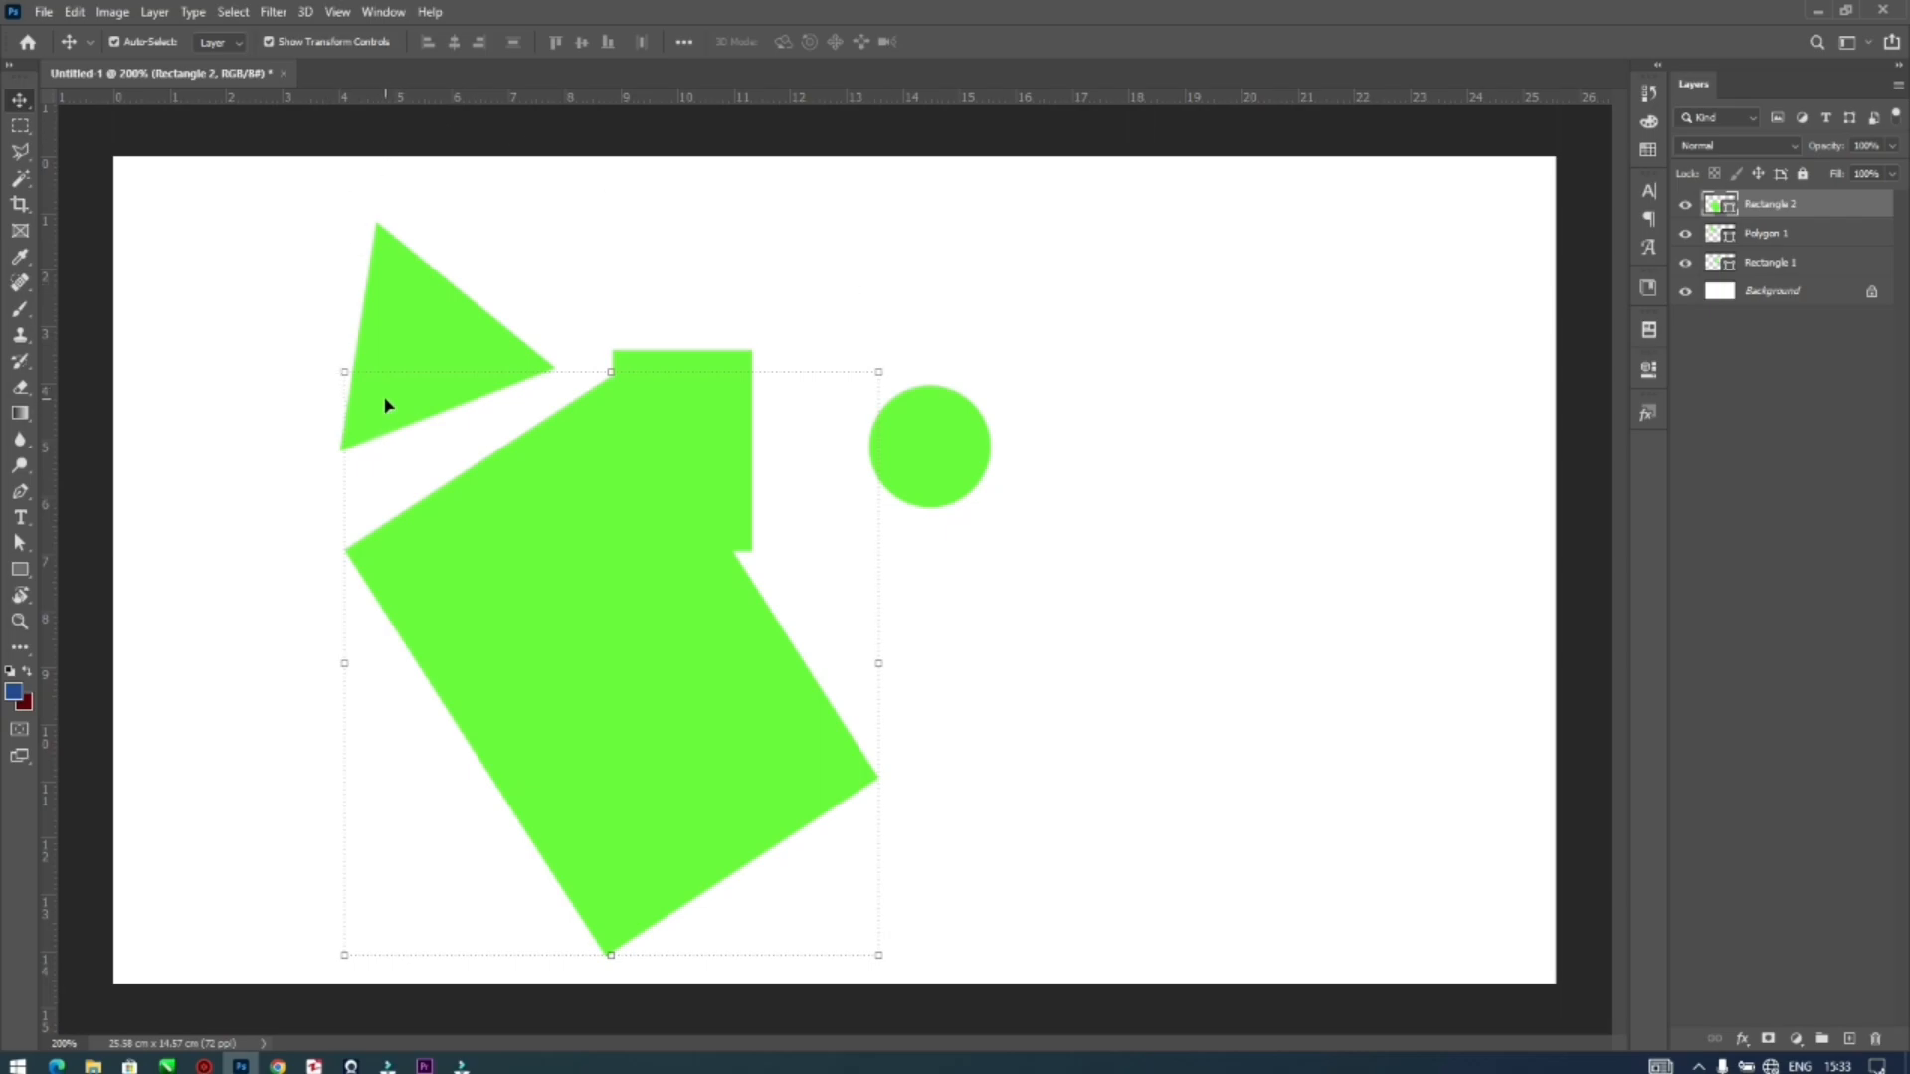
key(alt)
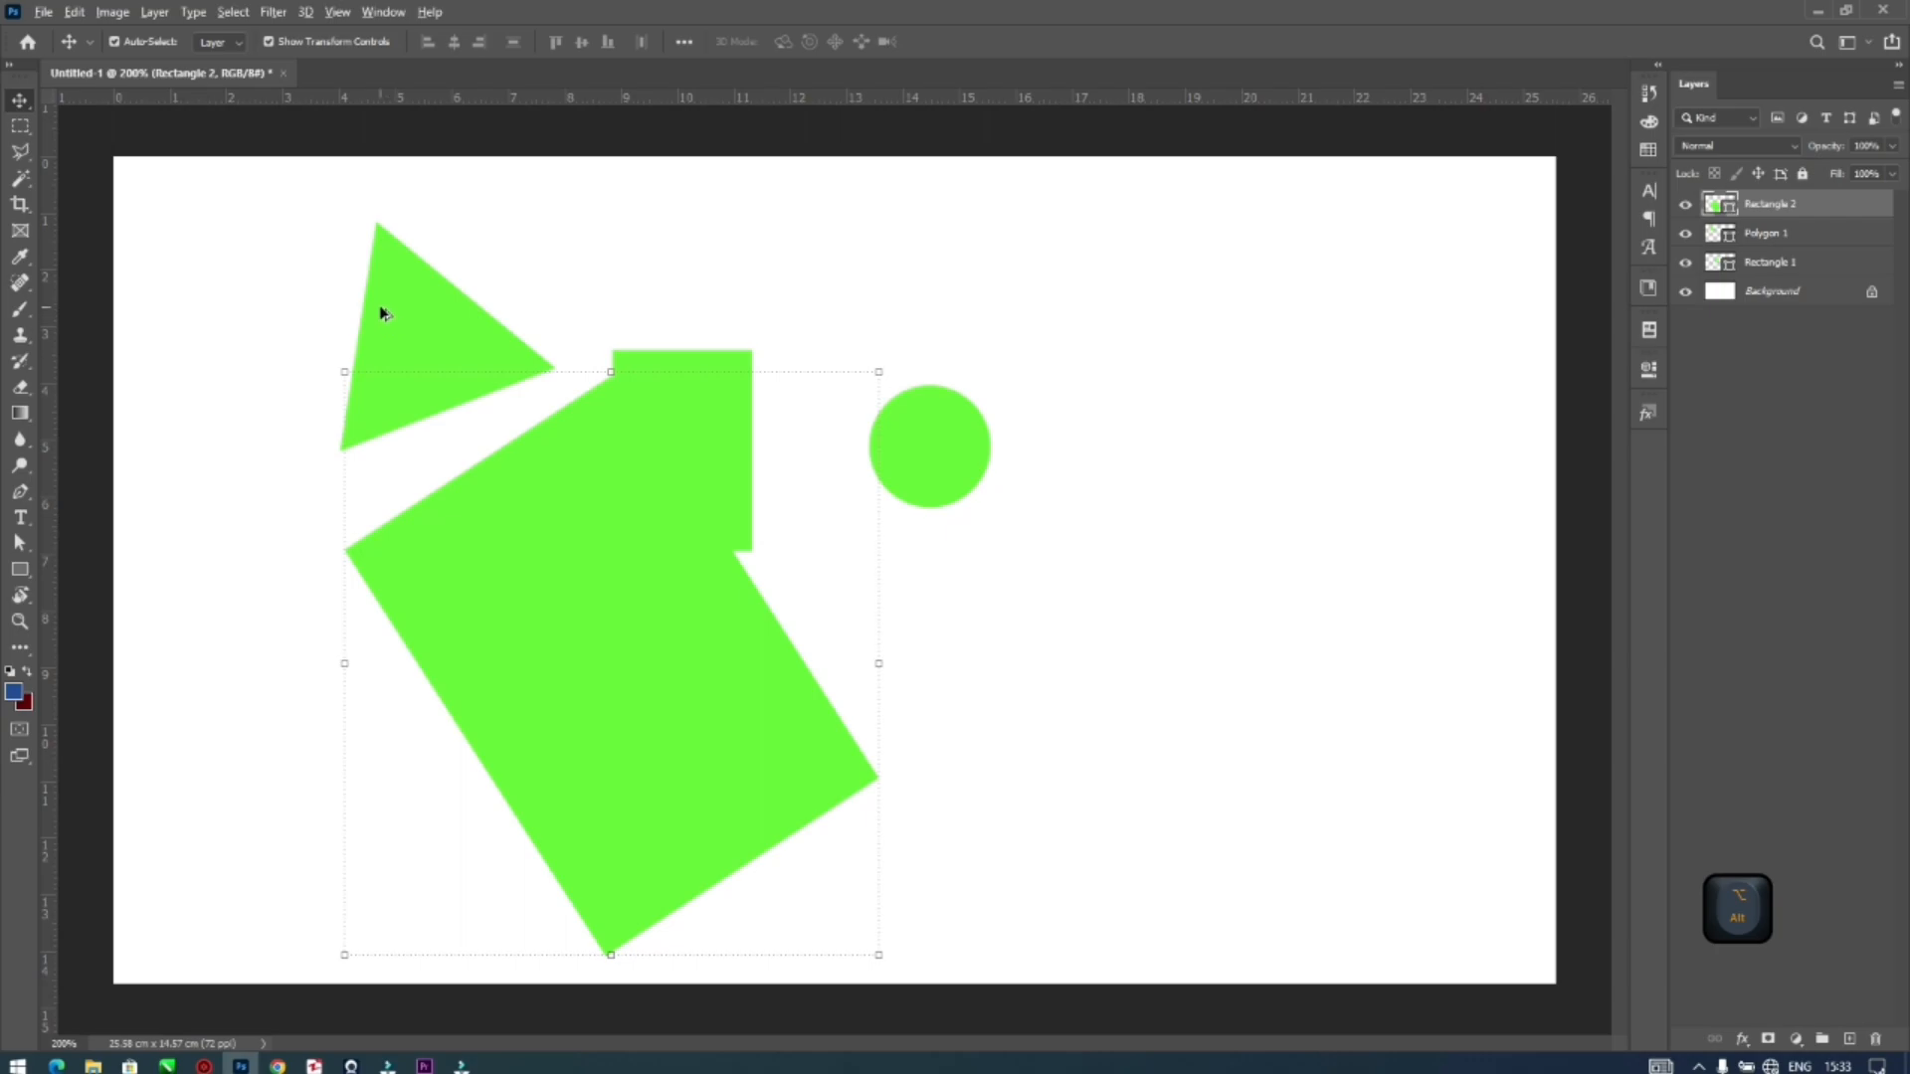
scroll(379, 307, up, 2)
scroll(380, 308, up, 6)
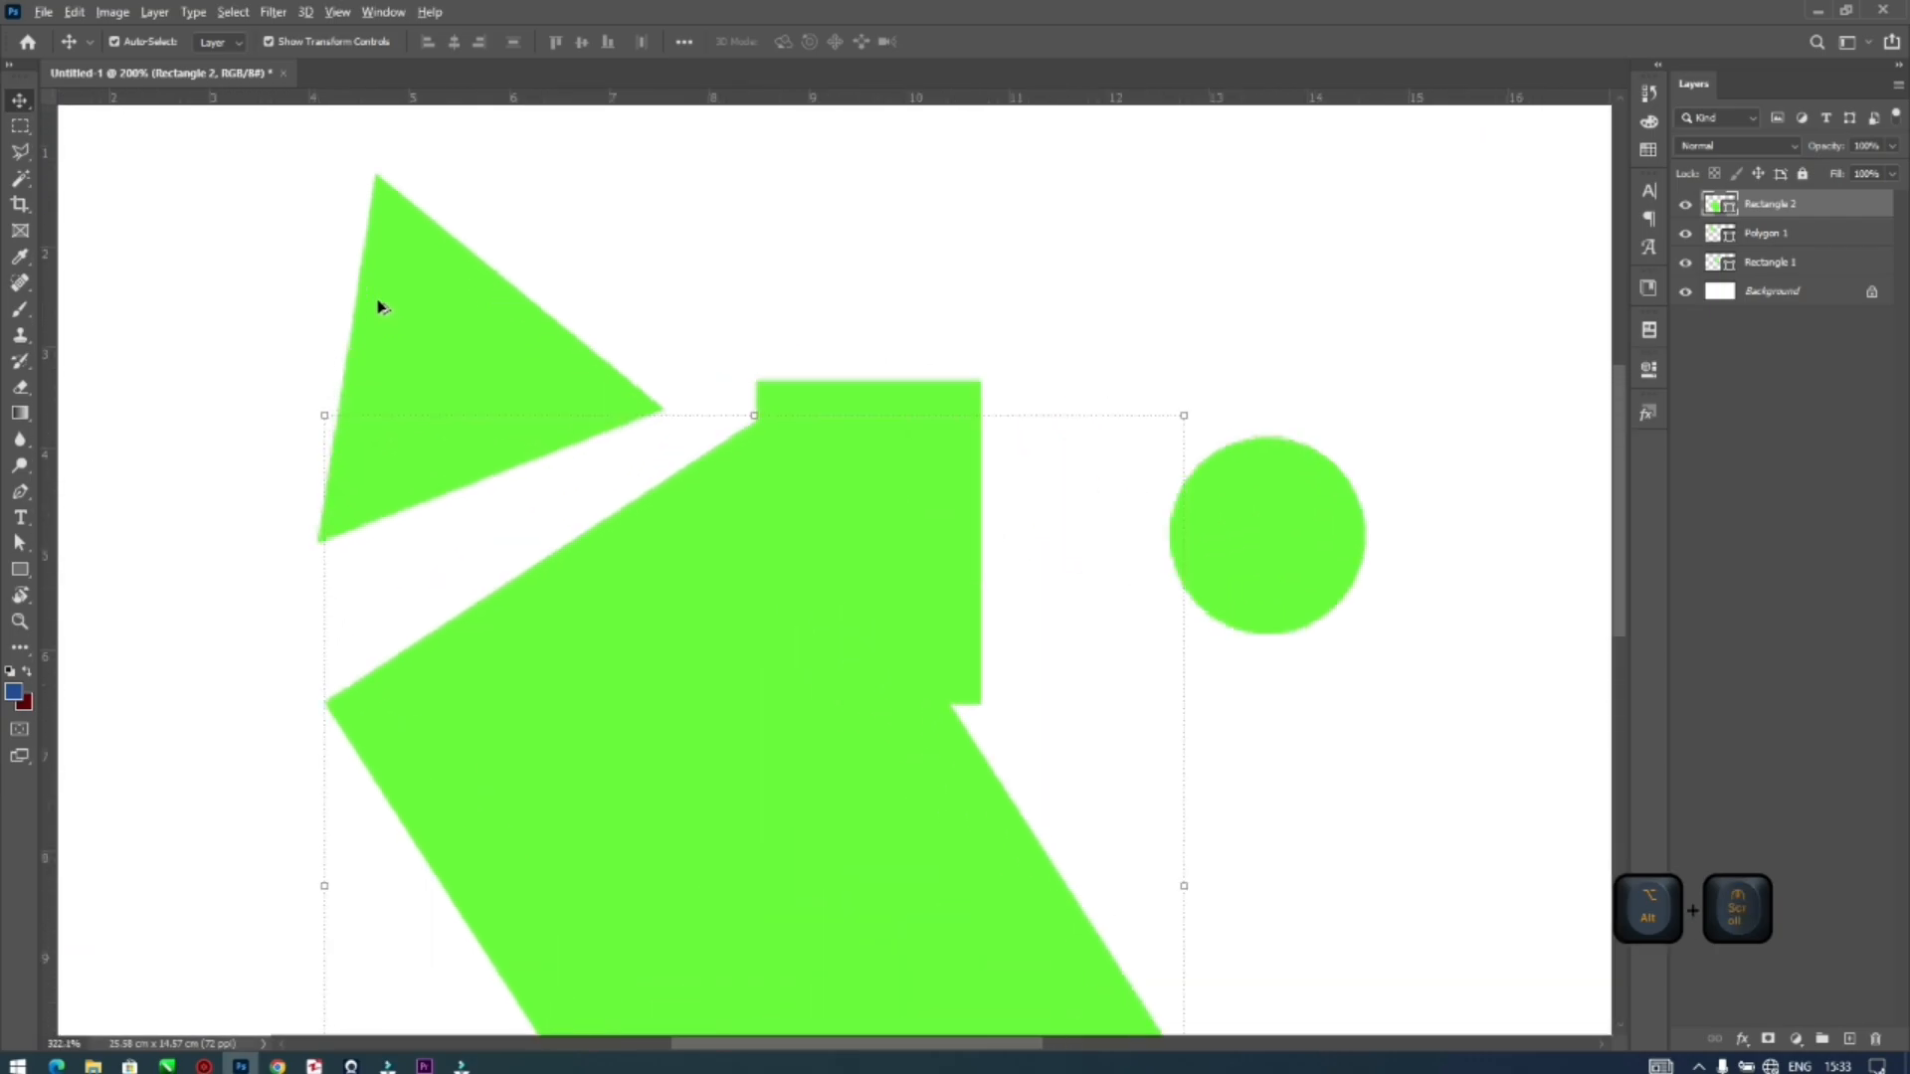
scroll(380, 307, down, 5)
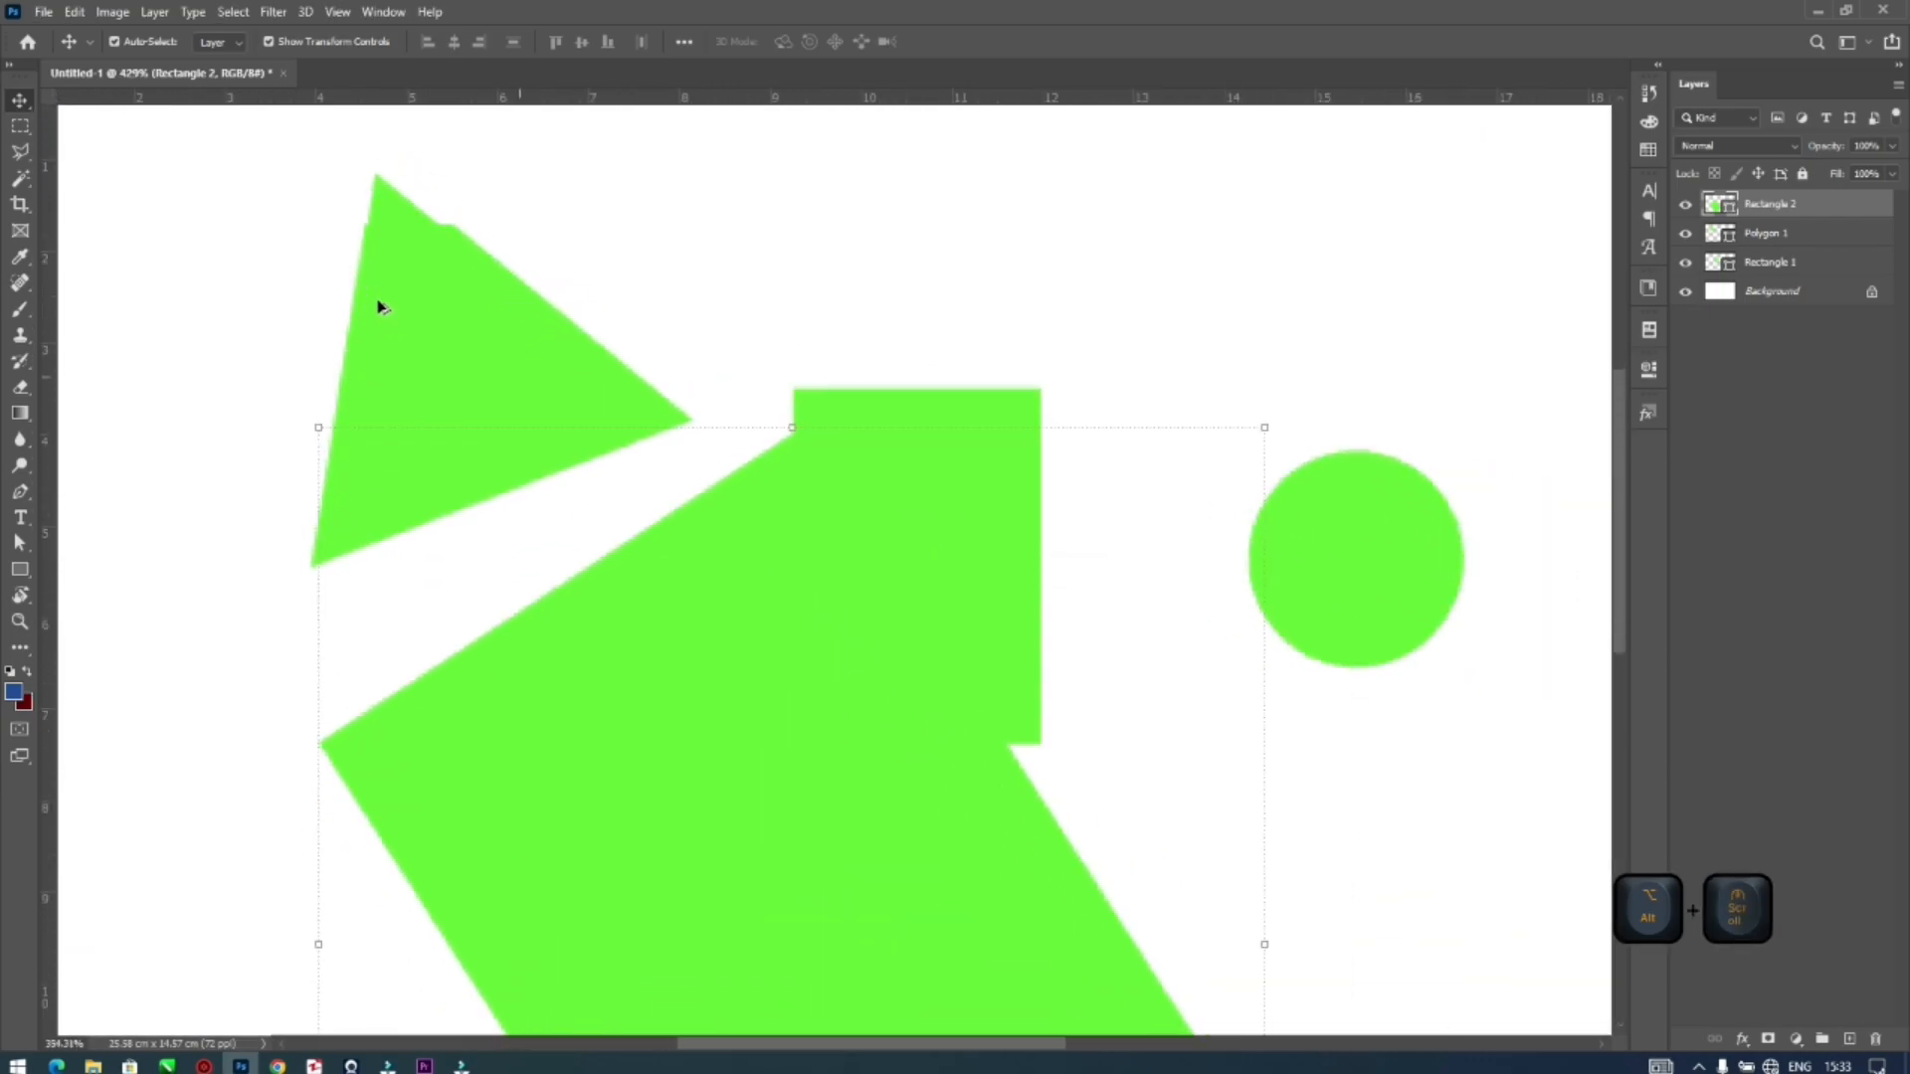
scroll(380, 307, down, 3)
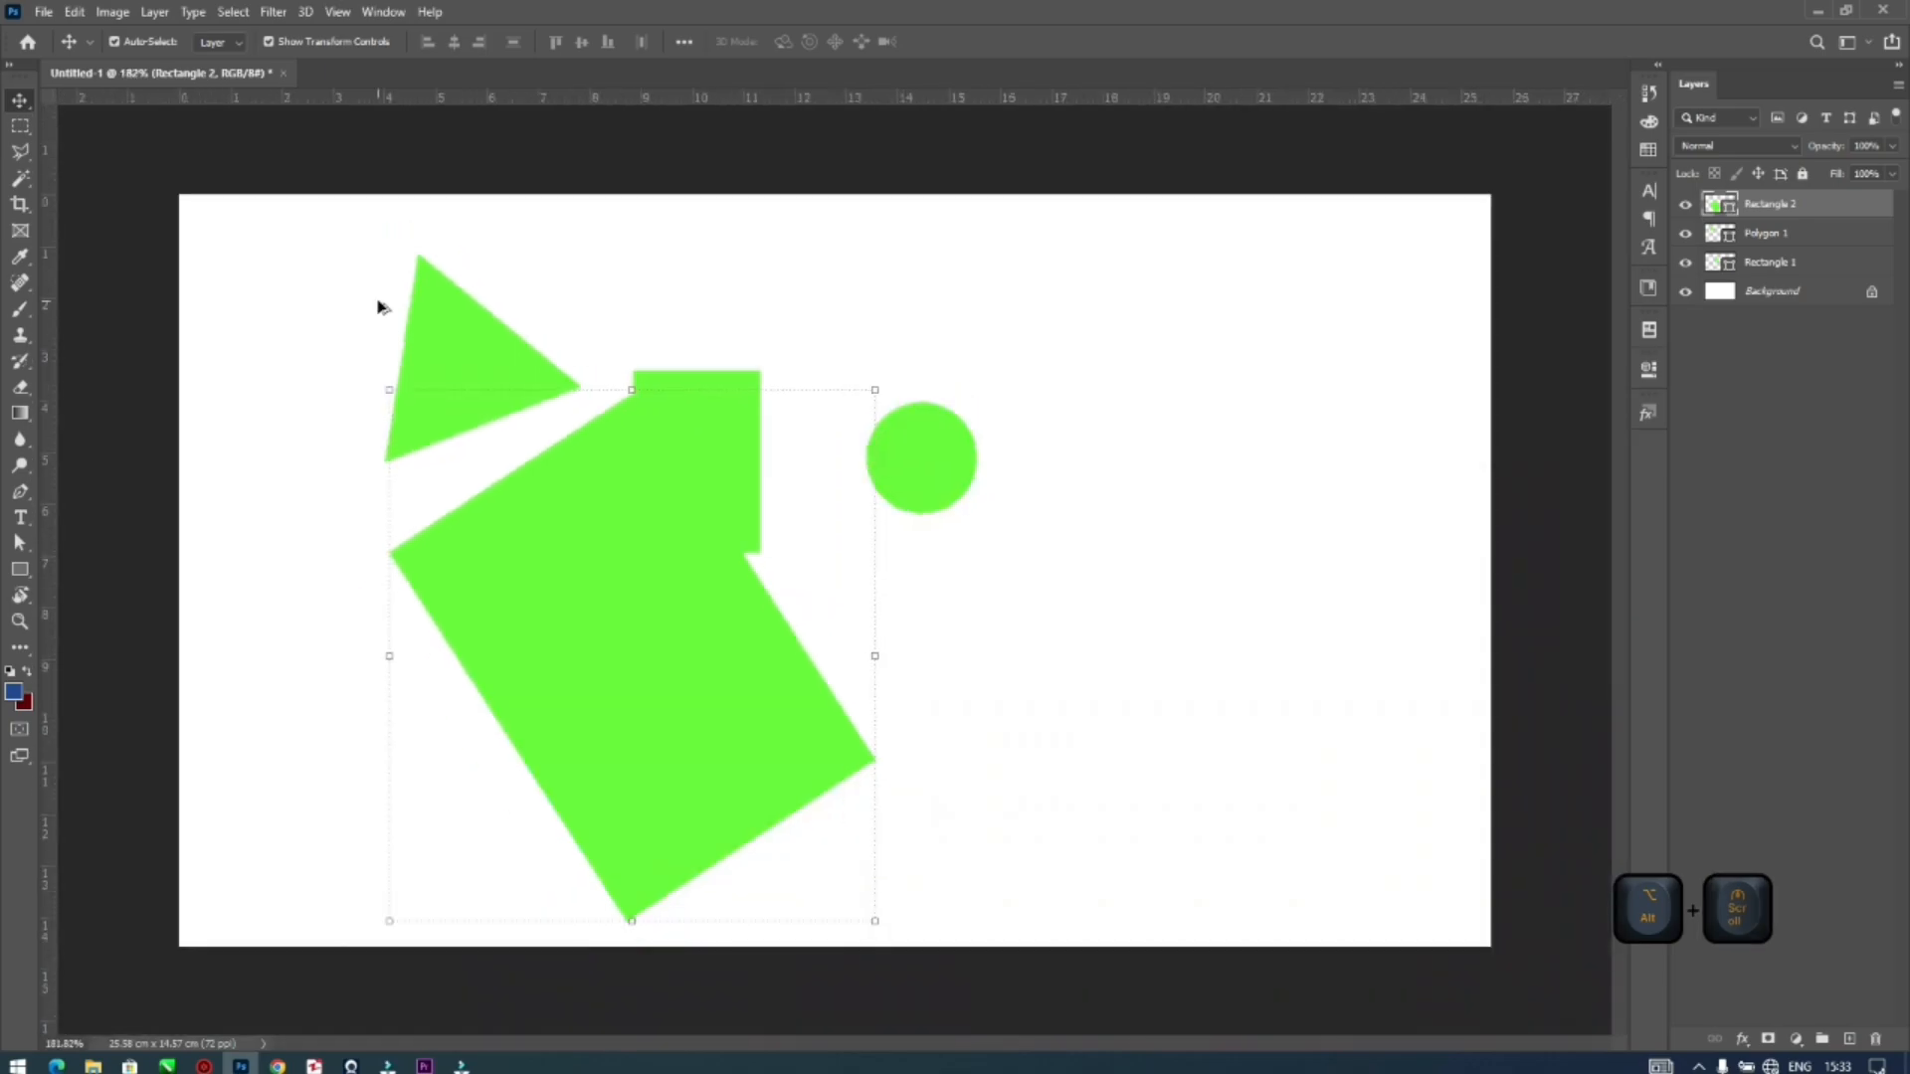
Zoom in around the triangle with the Move tool active and ease back out to about 319%
scroll(379, 304, up, 4)
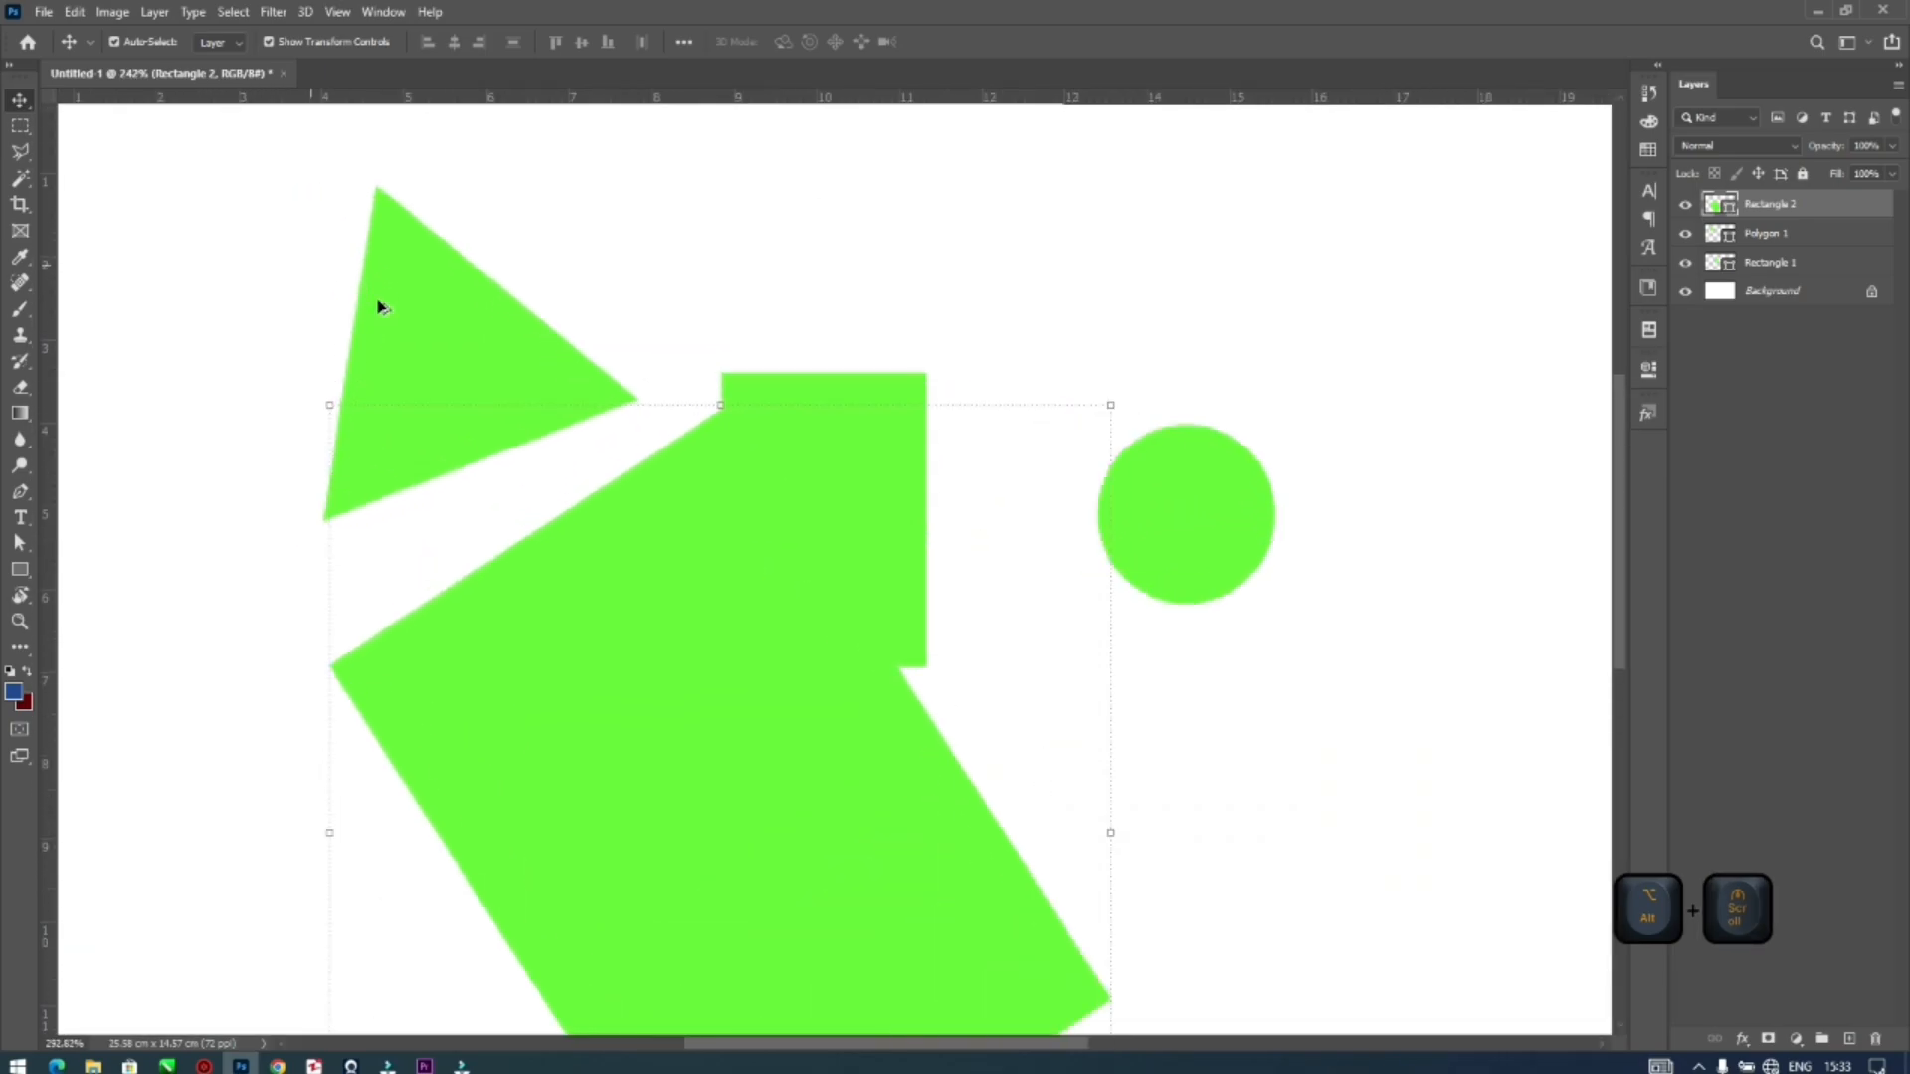
scroll(558, 349, up, 3)
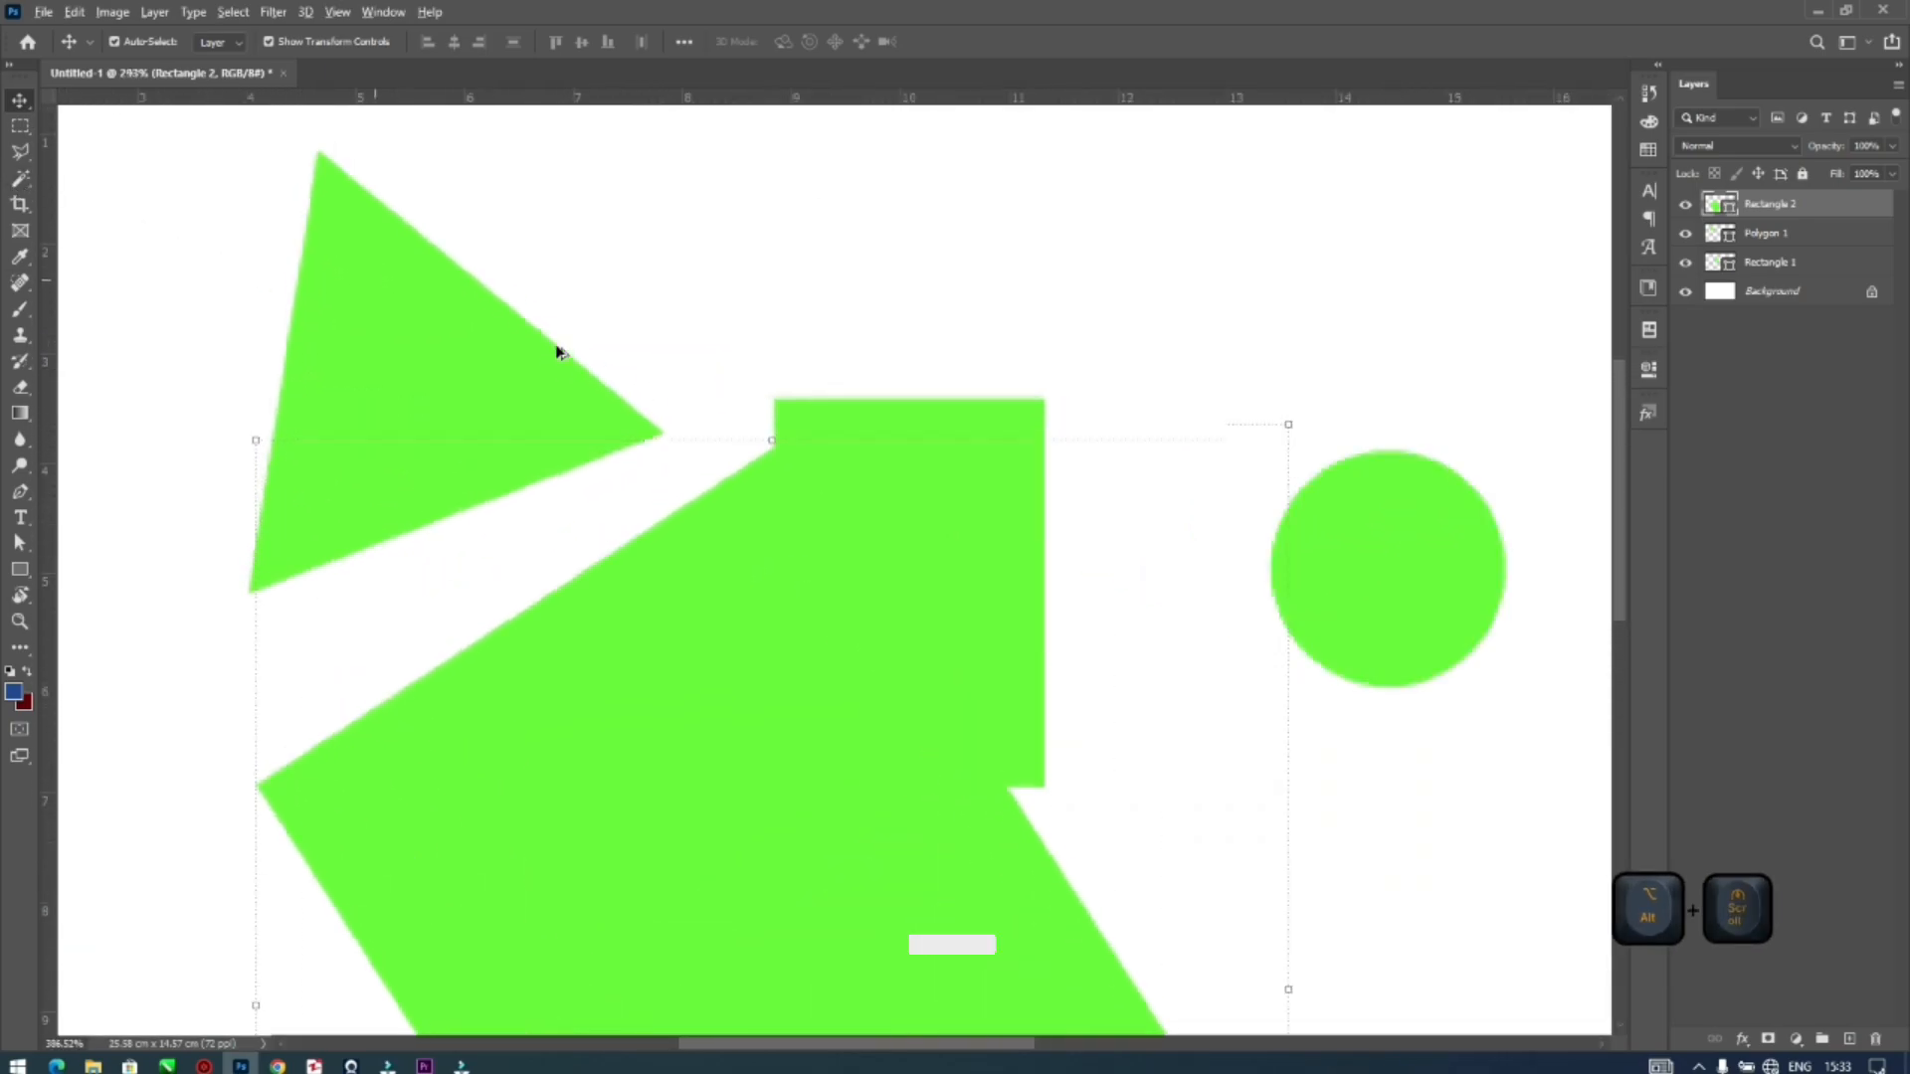
scroll(558, 350, down, 2)
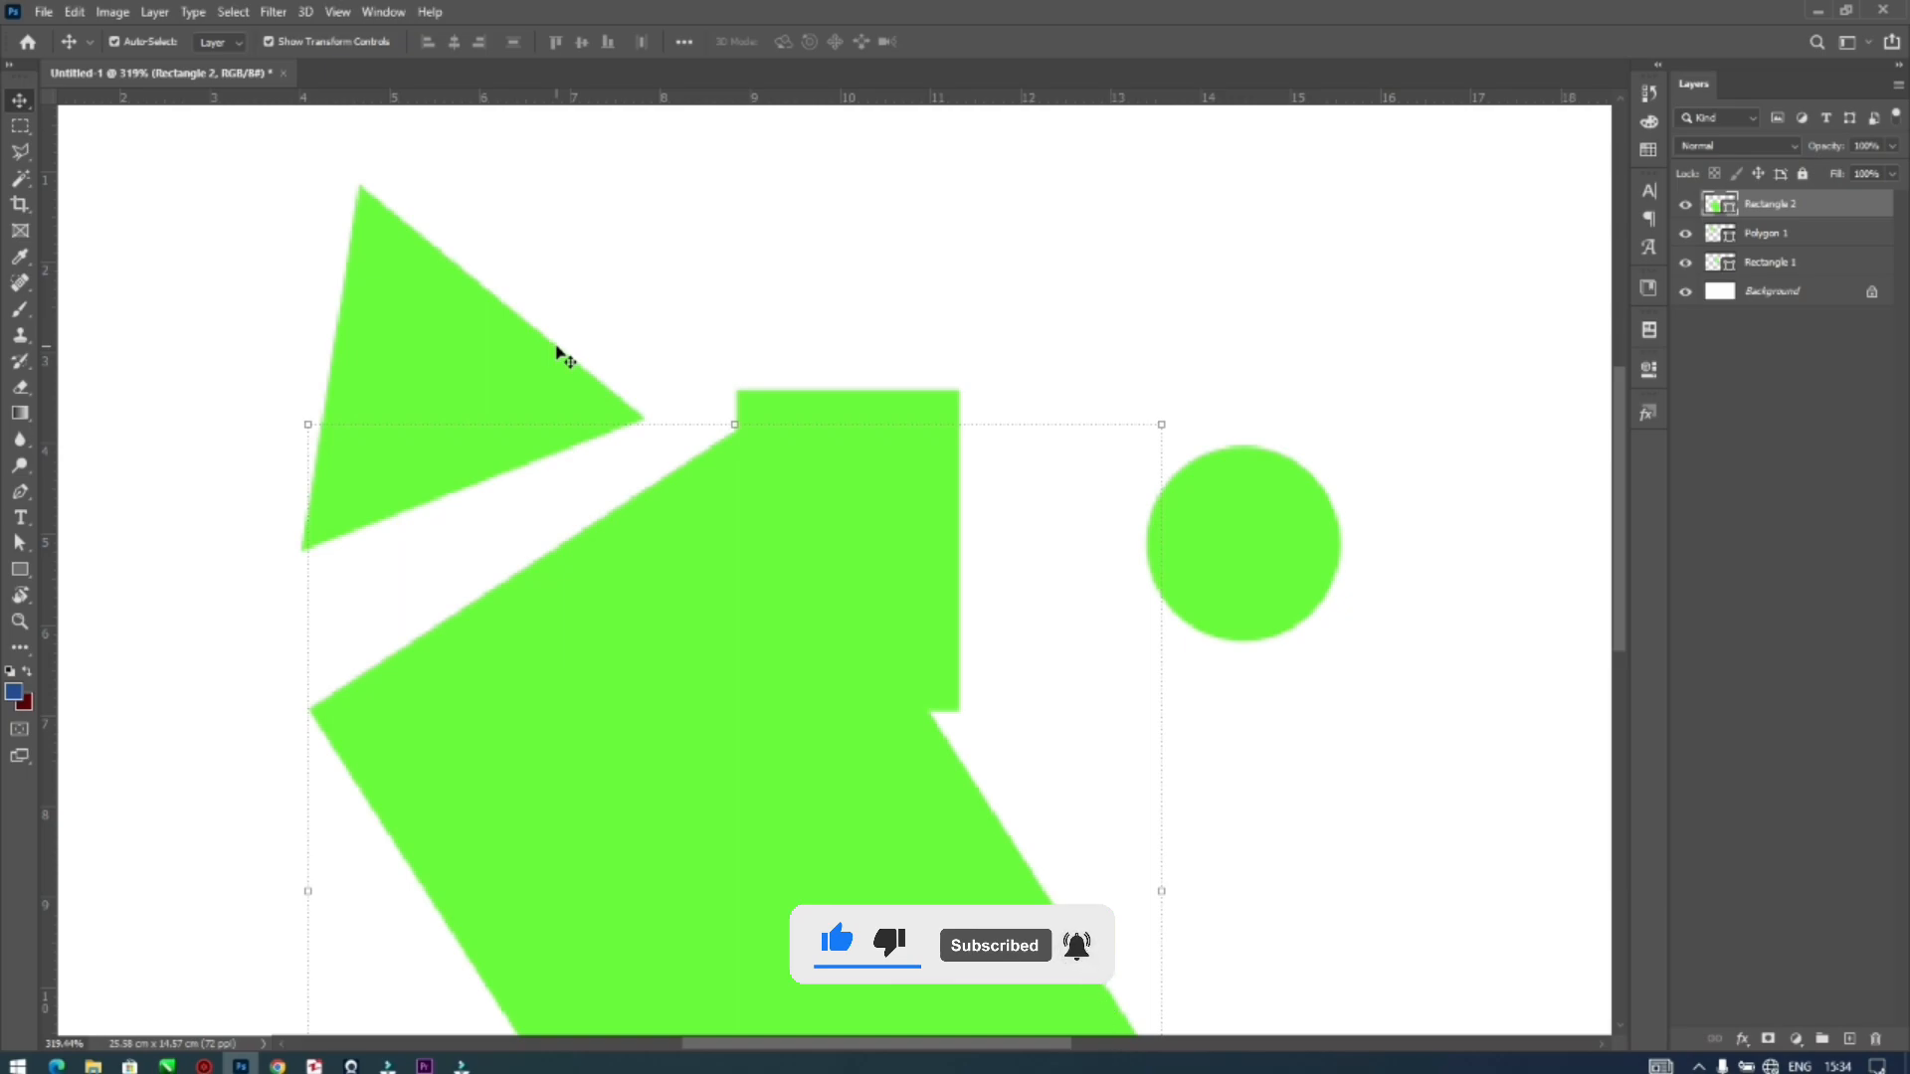
Fit the whole document on screen and deselect the rotated rectangle's layer
key(ctrl)
key(ctrl+0)
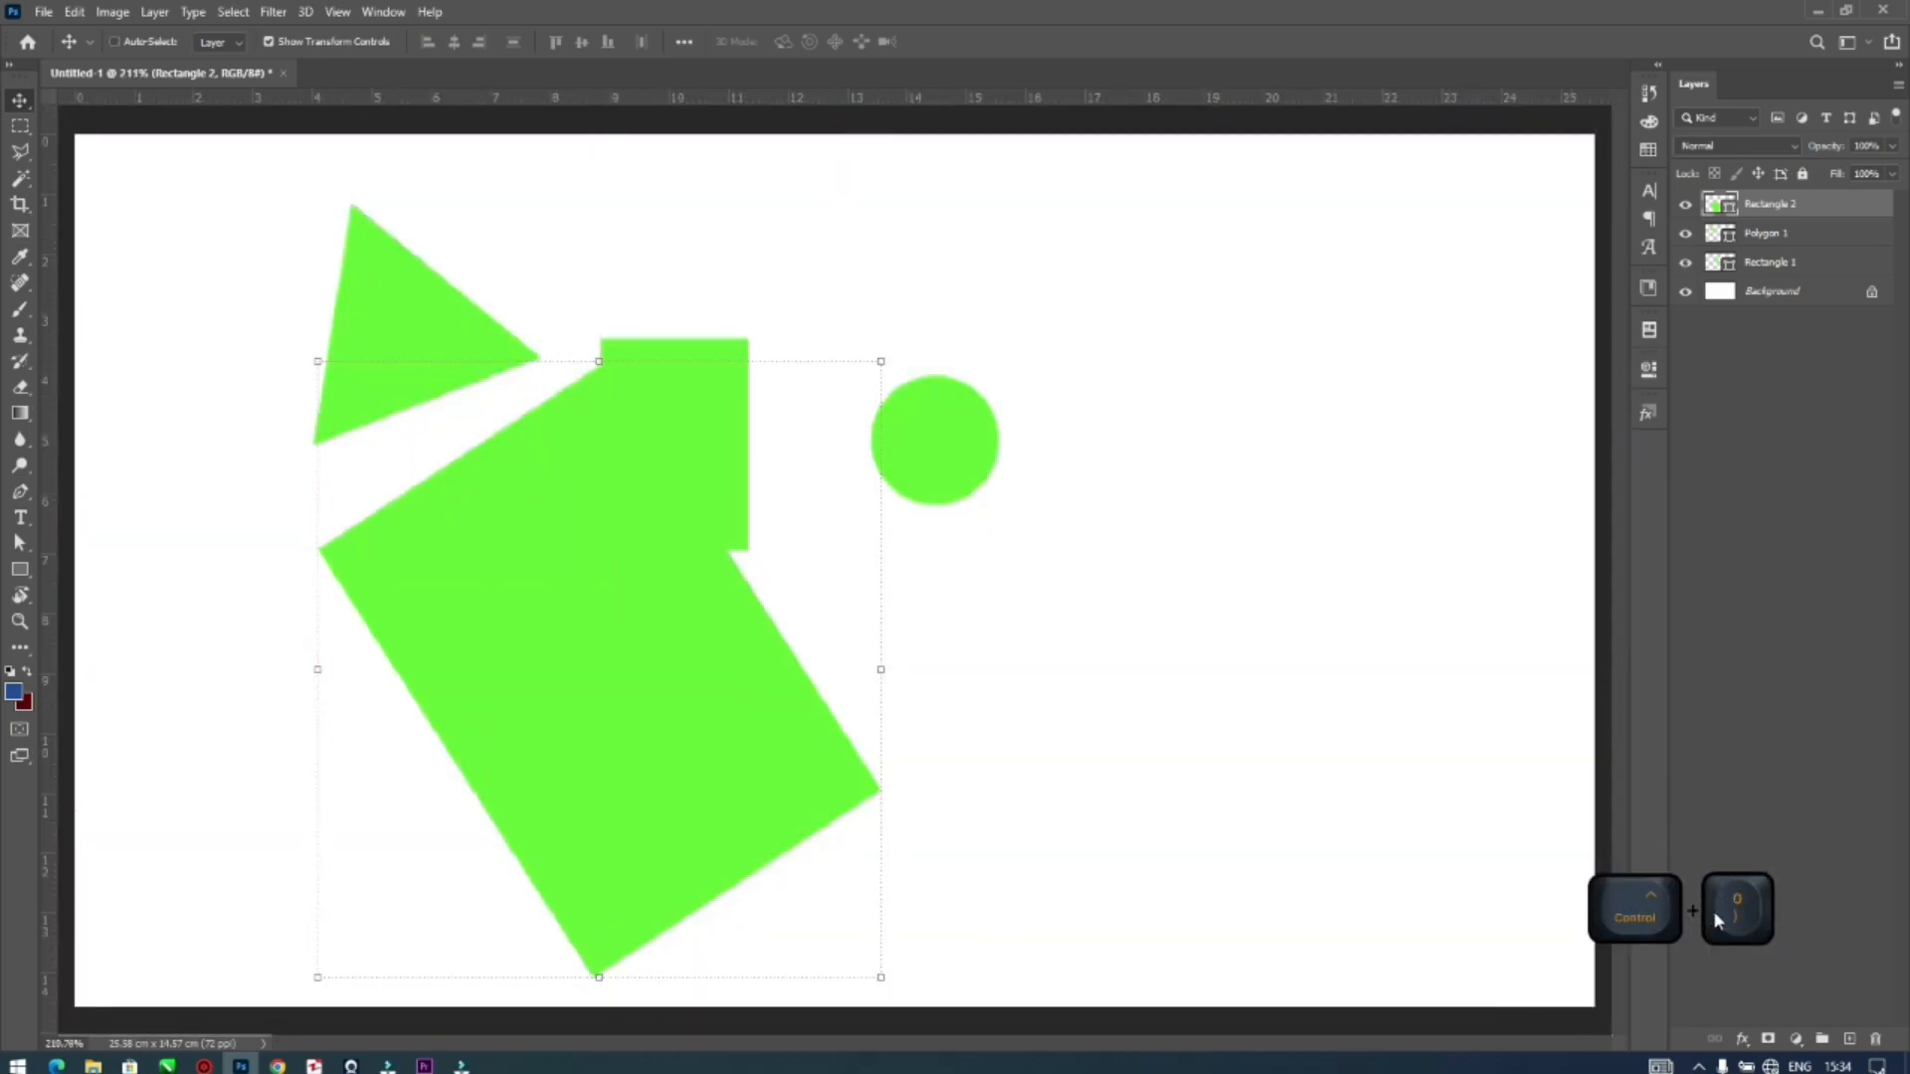
key(ctrl)
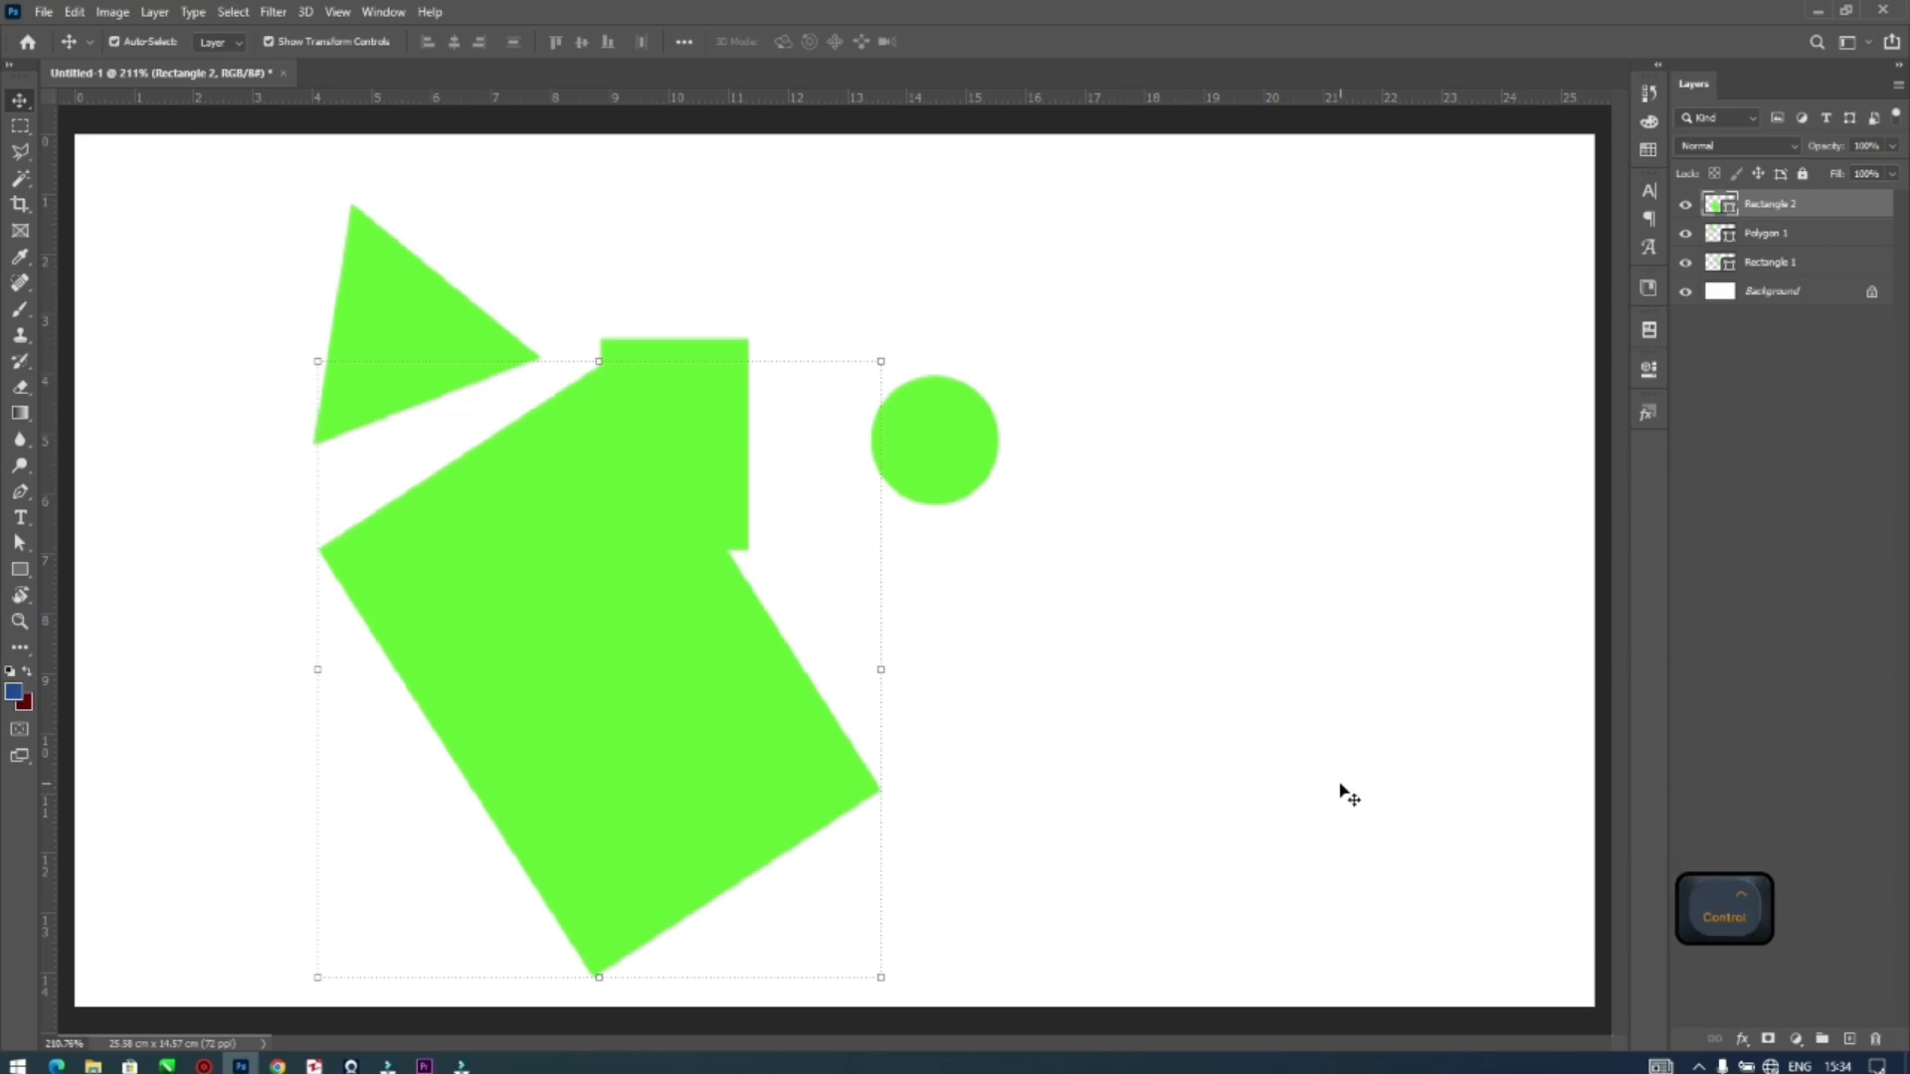
click(1212, 530)
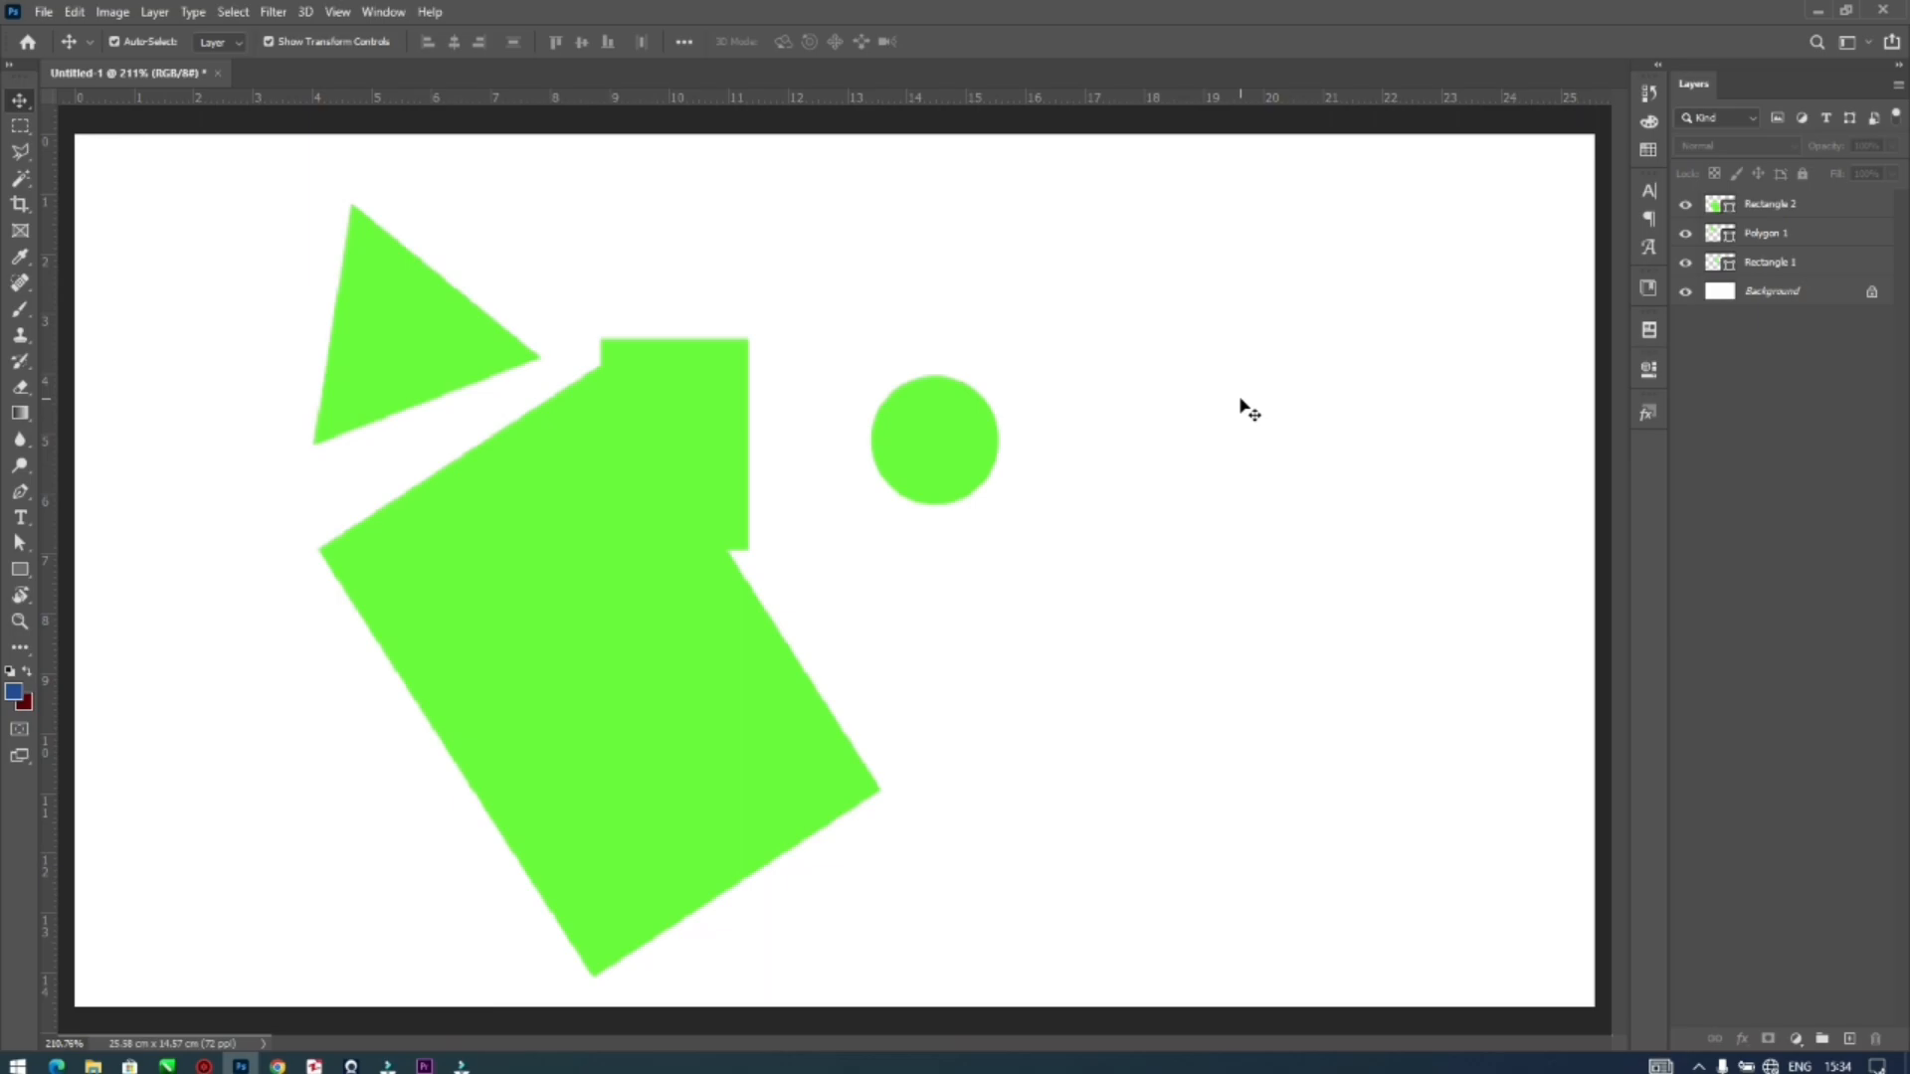
Zoom the document in through the preset increments up to 800%
key(ctrl)
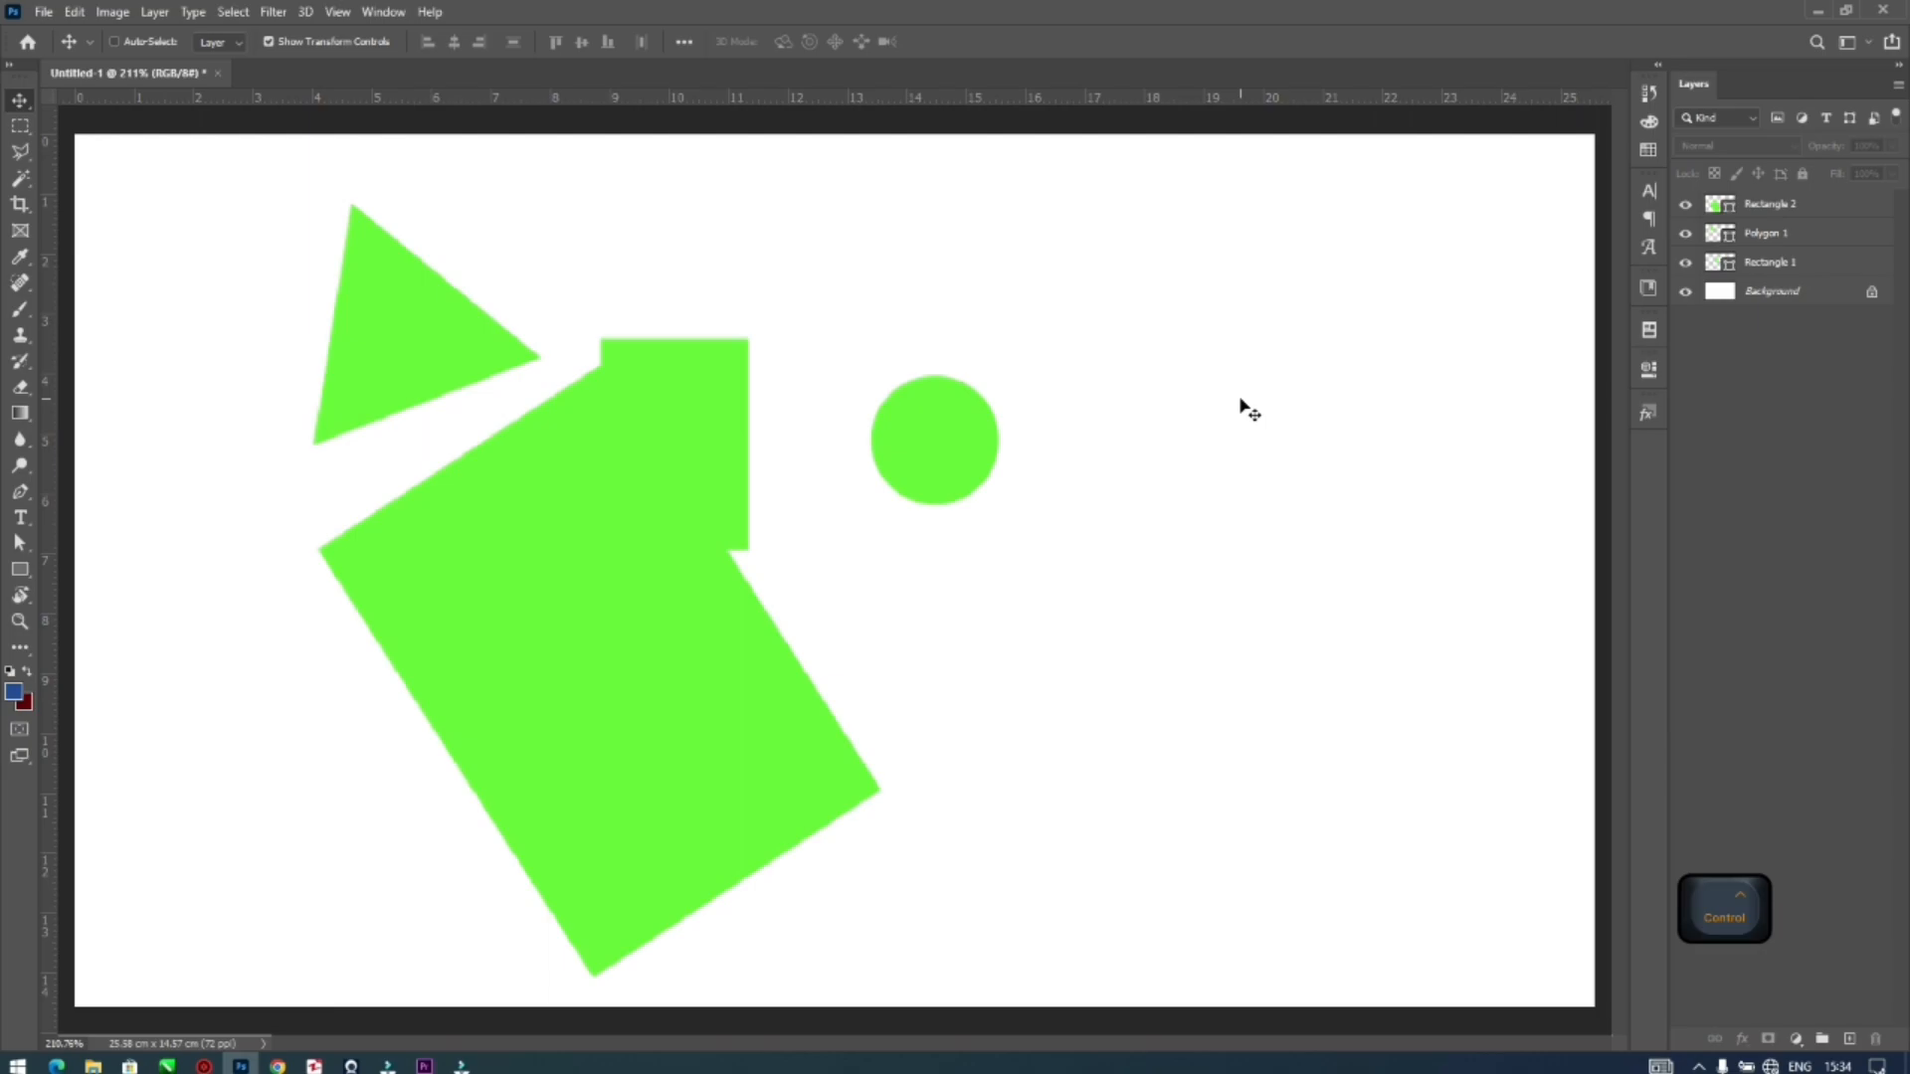
key(ctrl+equal)
key(ctrl+equal)
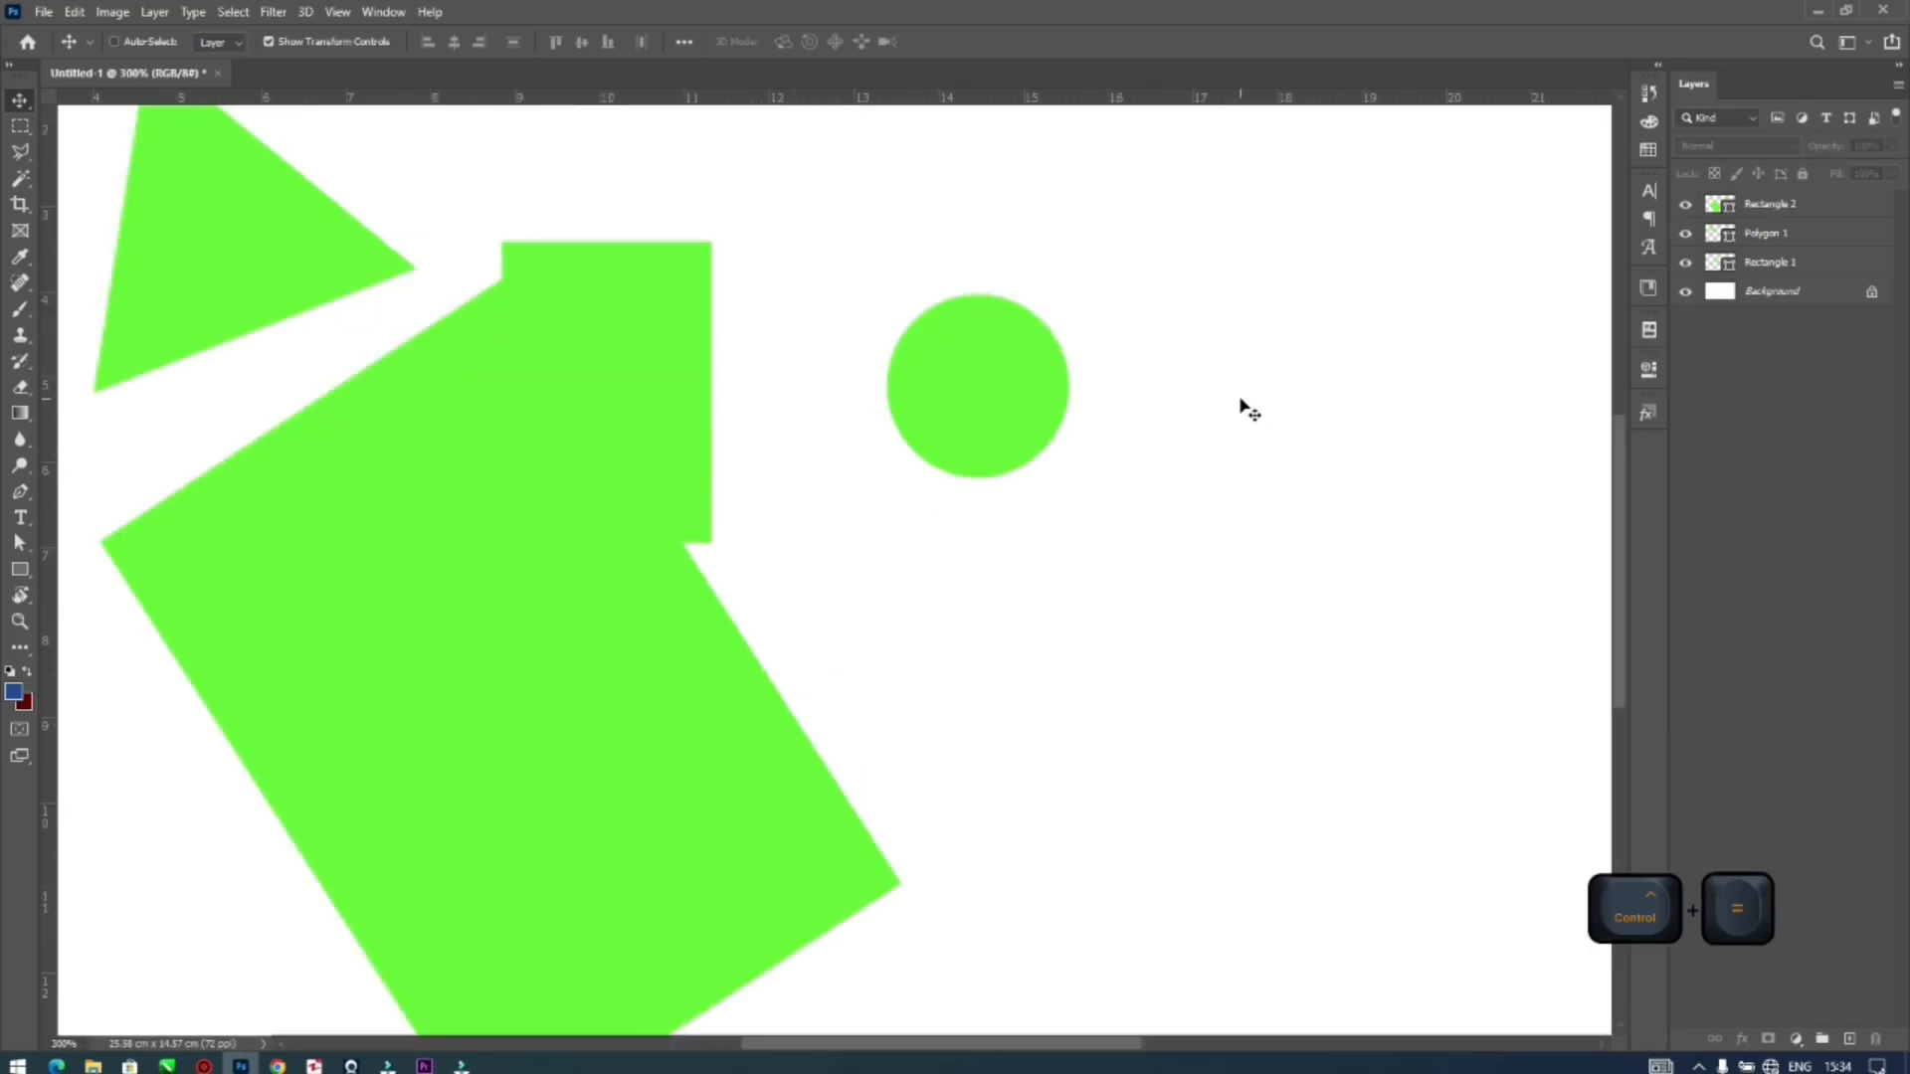
key(ctrl+equal)
key(ctrl+equal)
key(ctrl+equal)
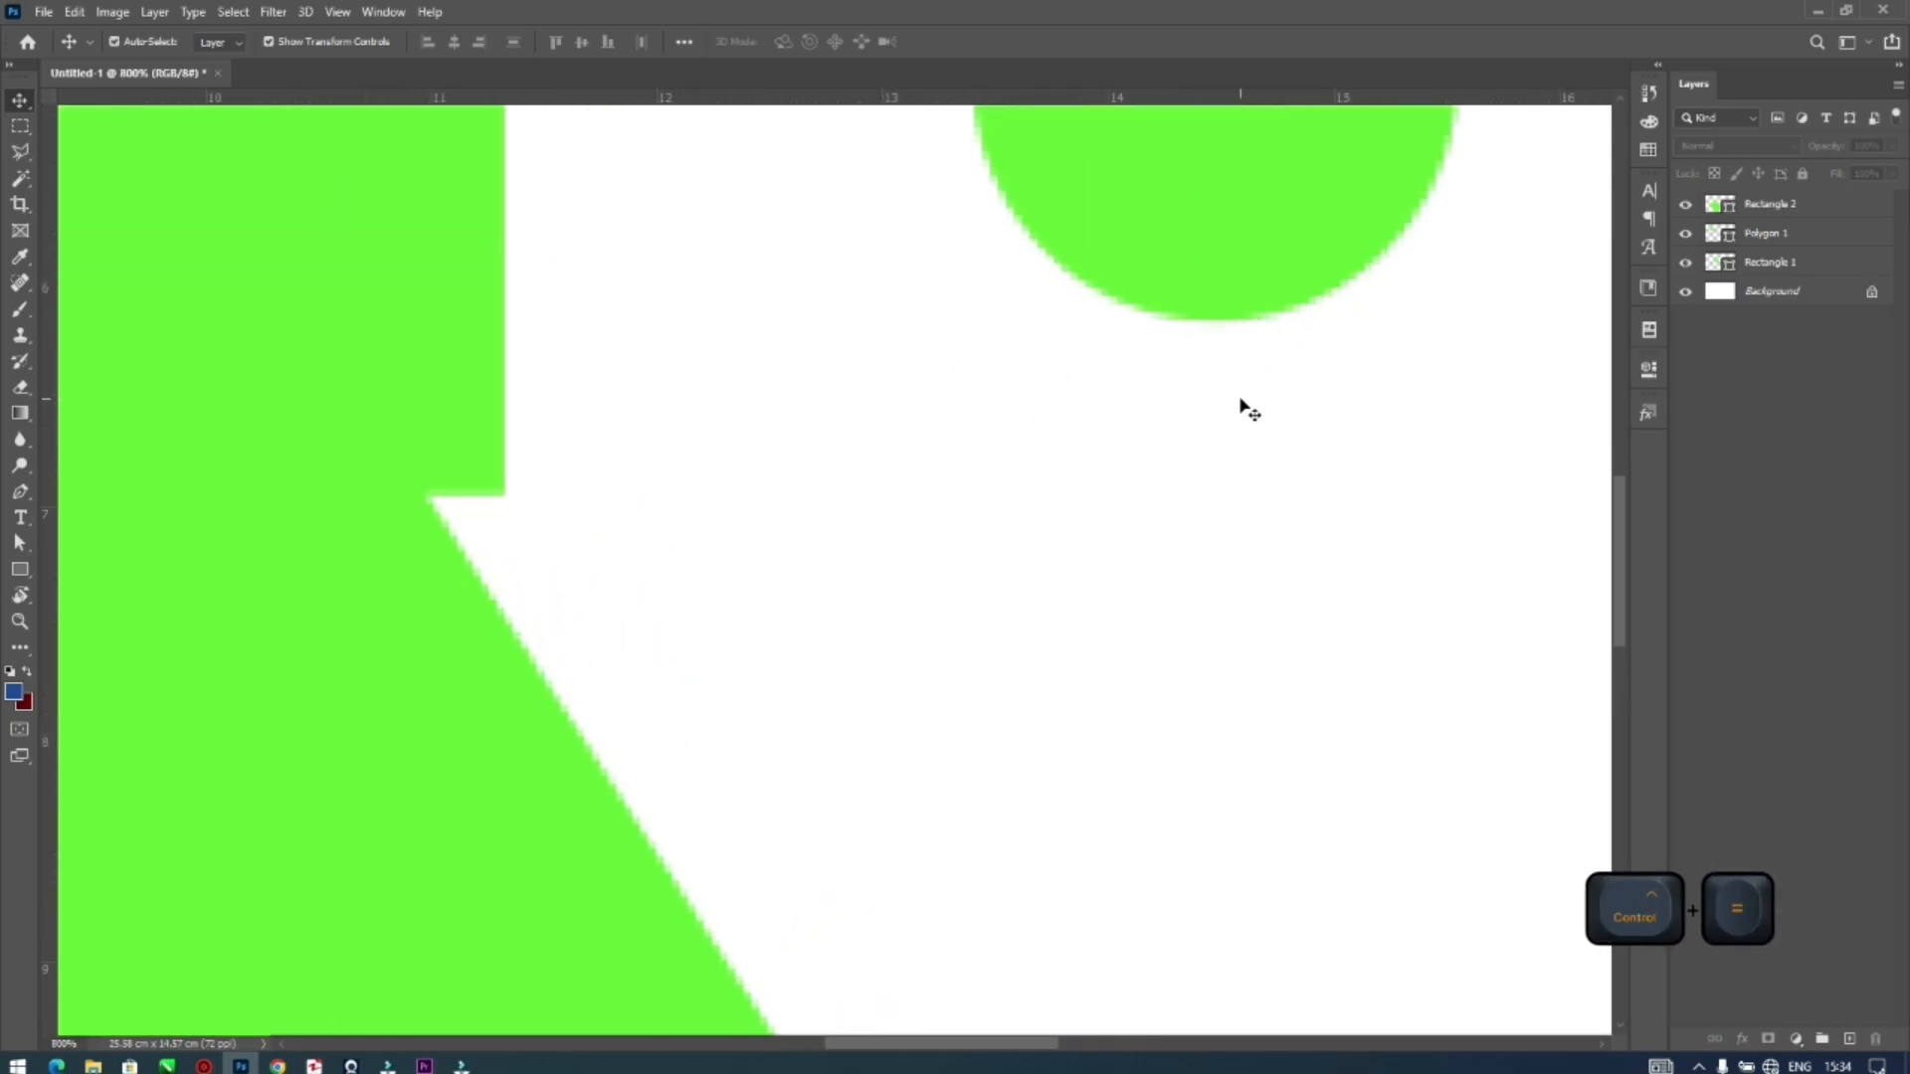
Zoom the document out through the preset increments to 50% and fit it on screen again
key(ctrl+minus)
key(ctrl+minus)
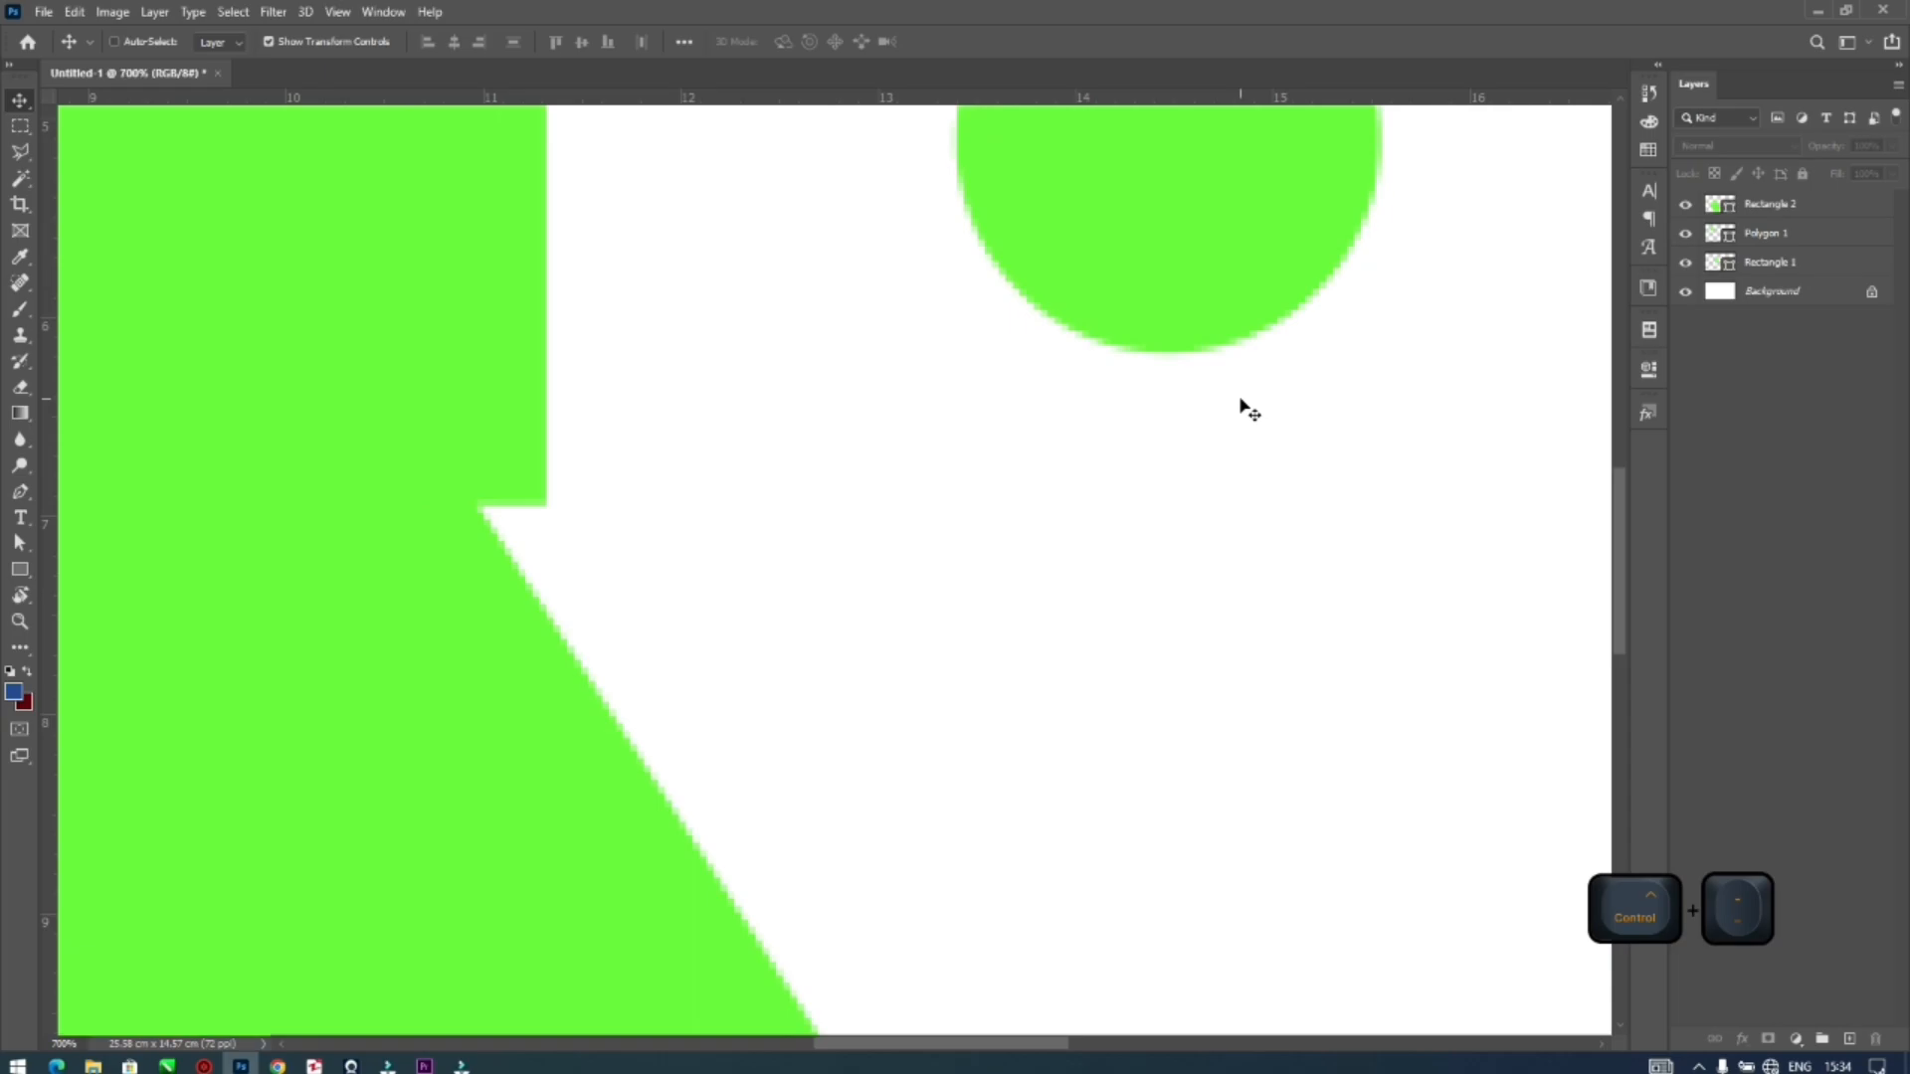
key(ctrl+minus)
key(ctrl+minus)
key(ctrl+minus)
key(ctrl+minus)
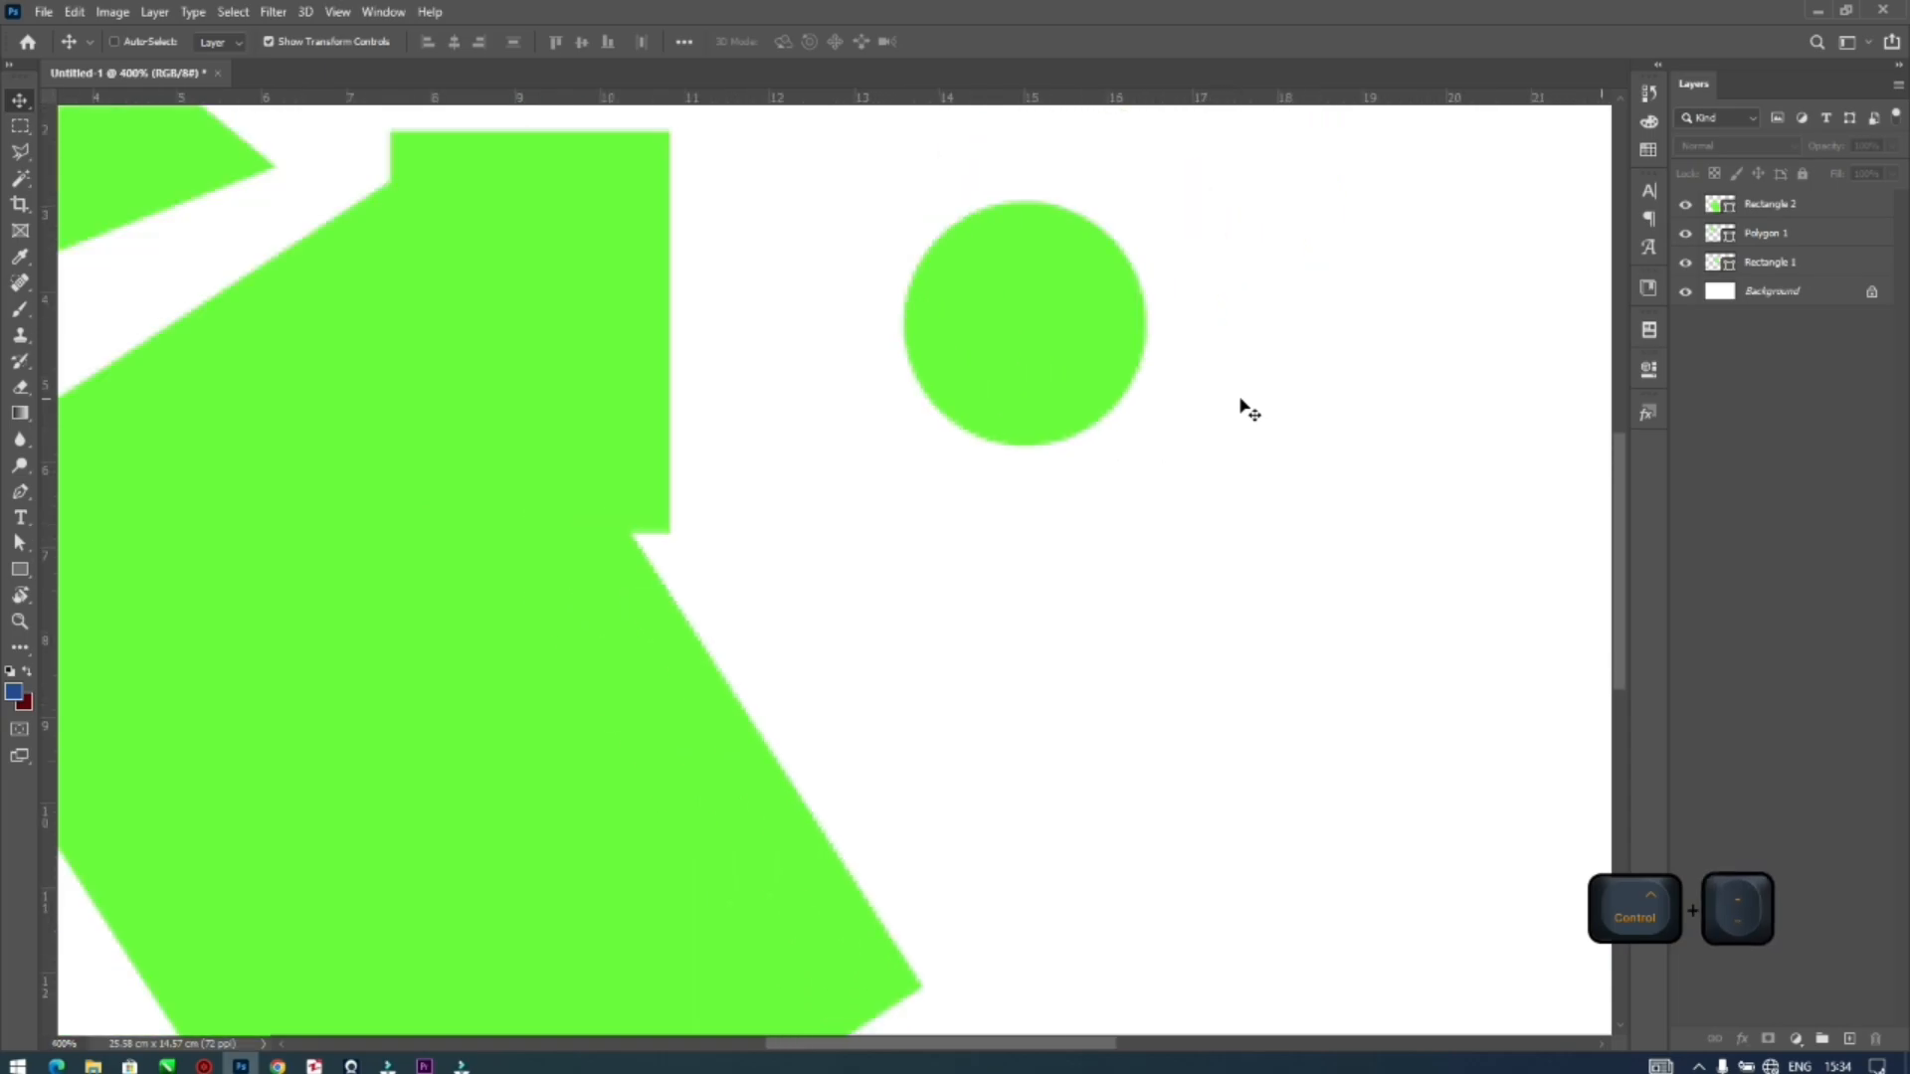
key(ctrl+minus)
key(ctrl+minus)
key(ctrl+minus)
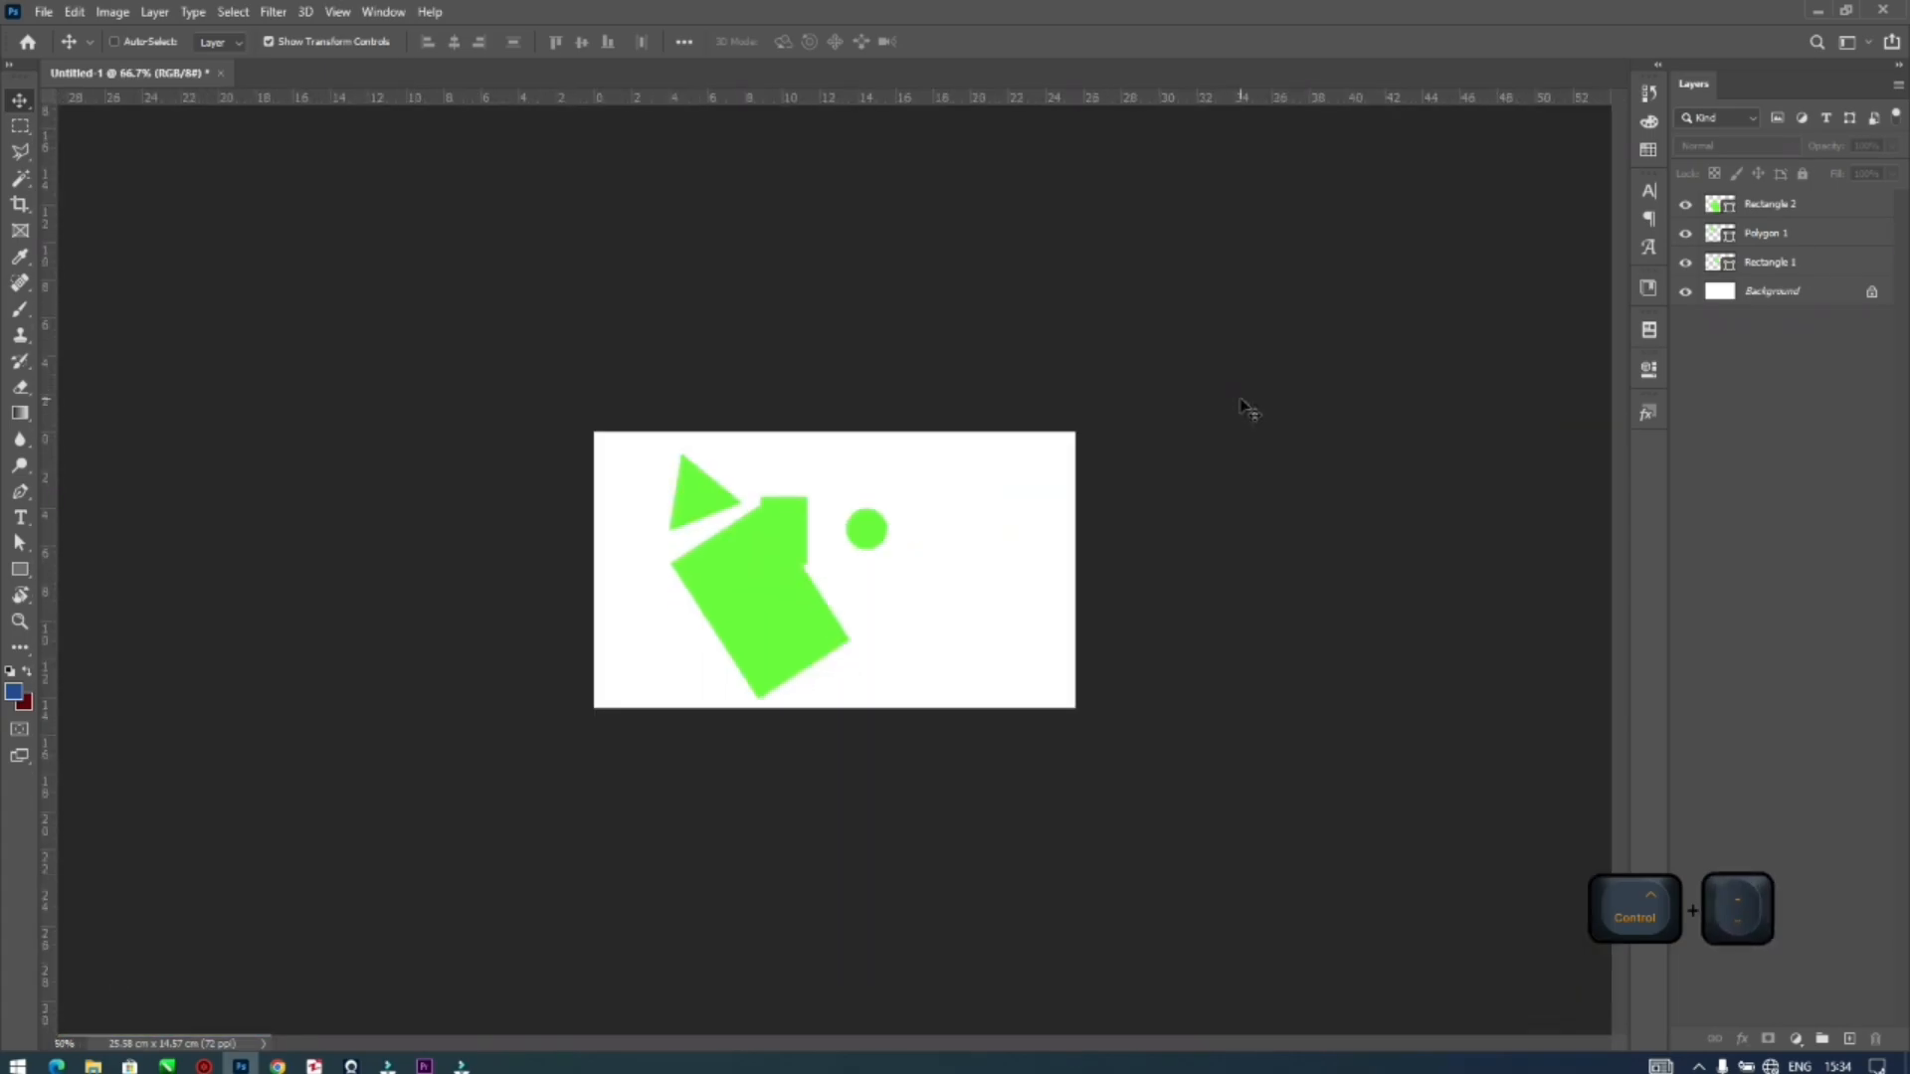
key(ctrl+0)
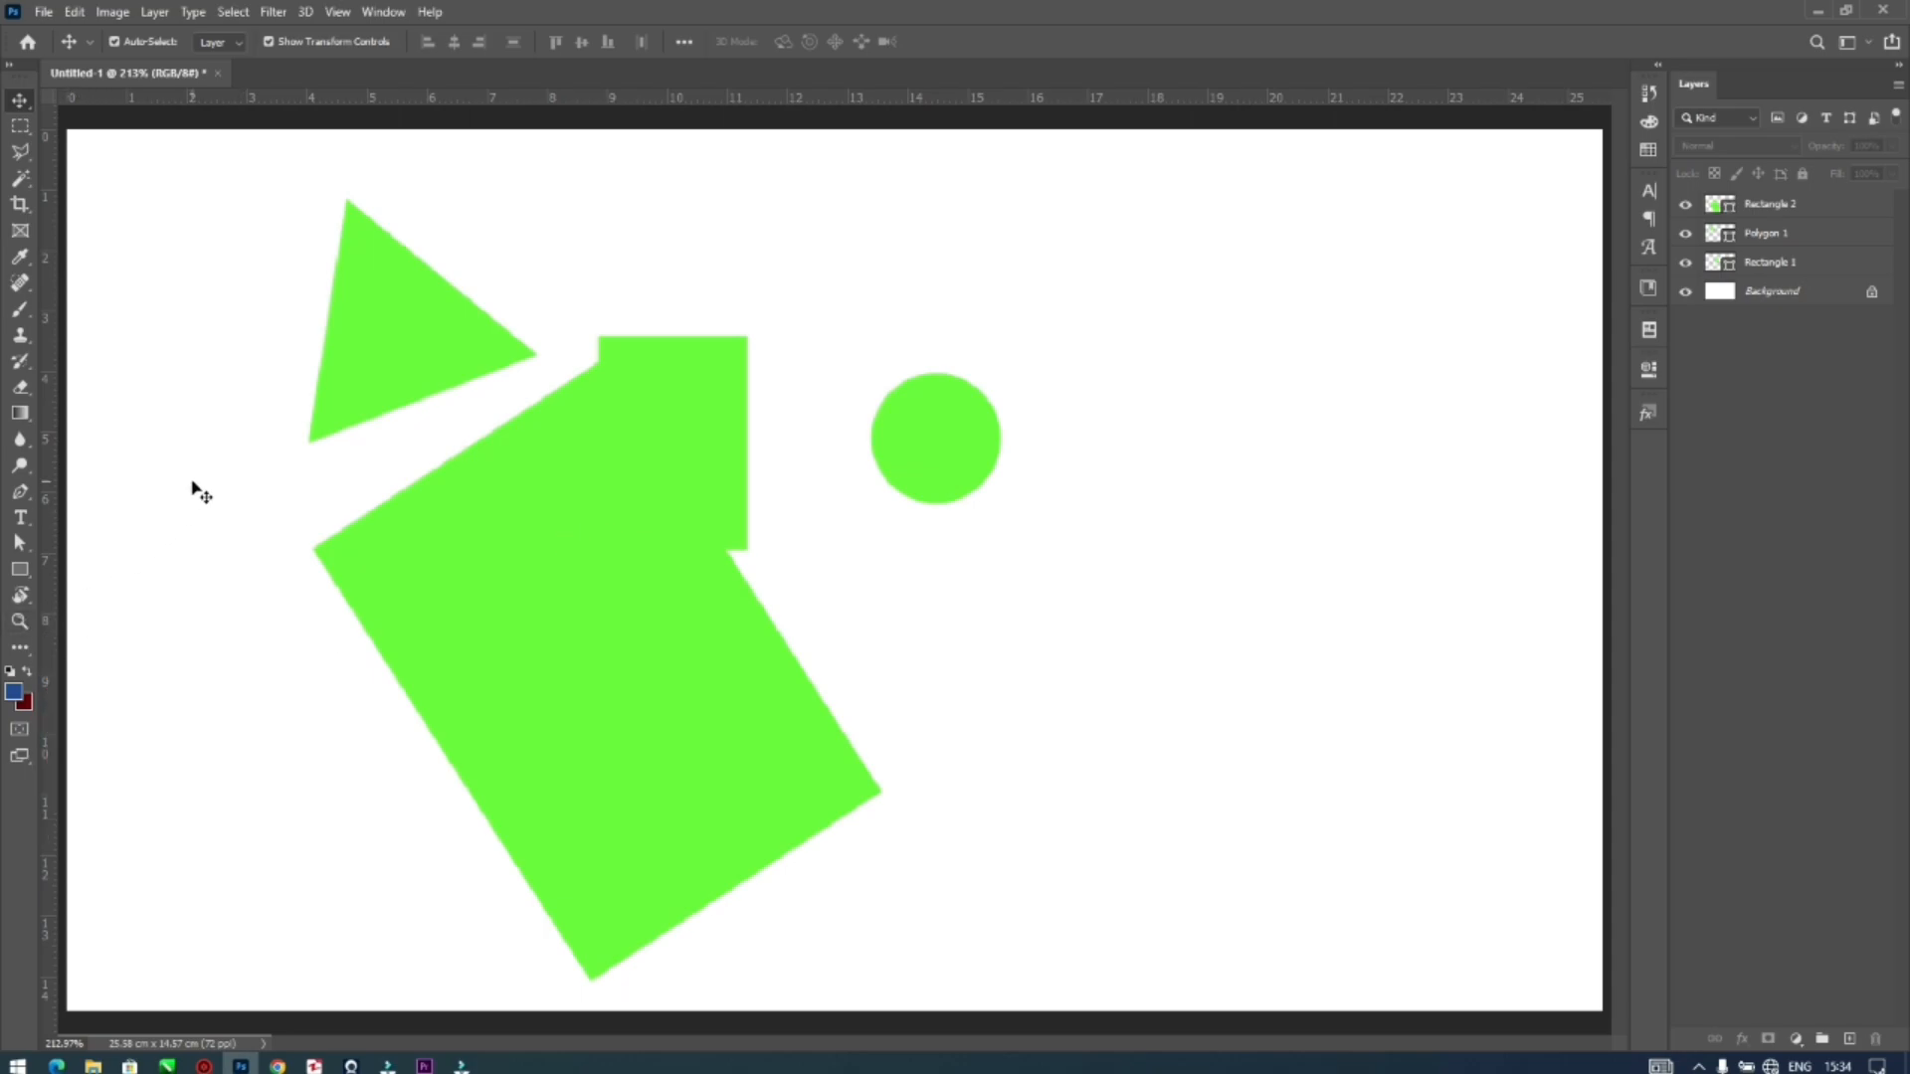
Activate the Hand tool and try to pan the fitted document sideways
key(h)
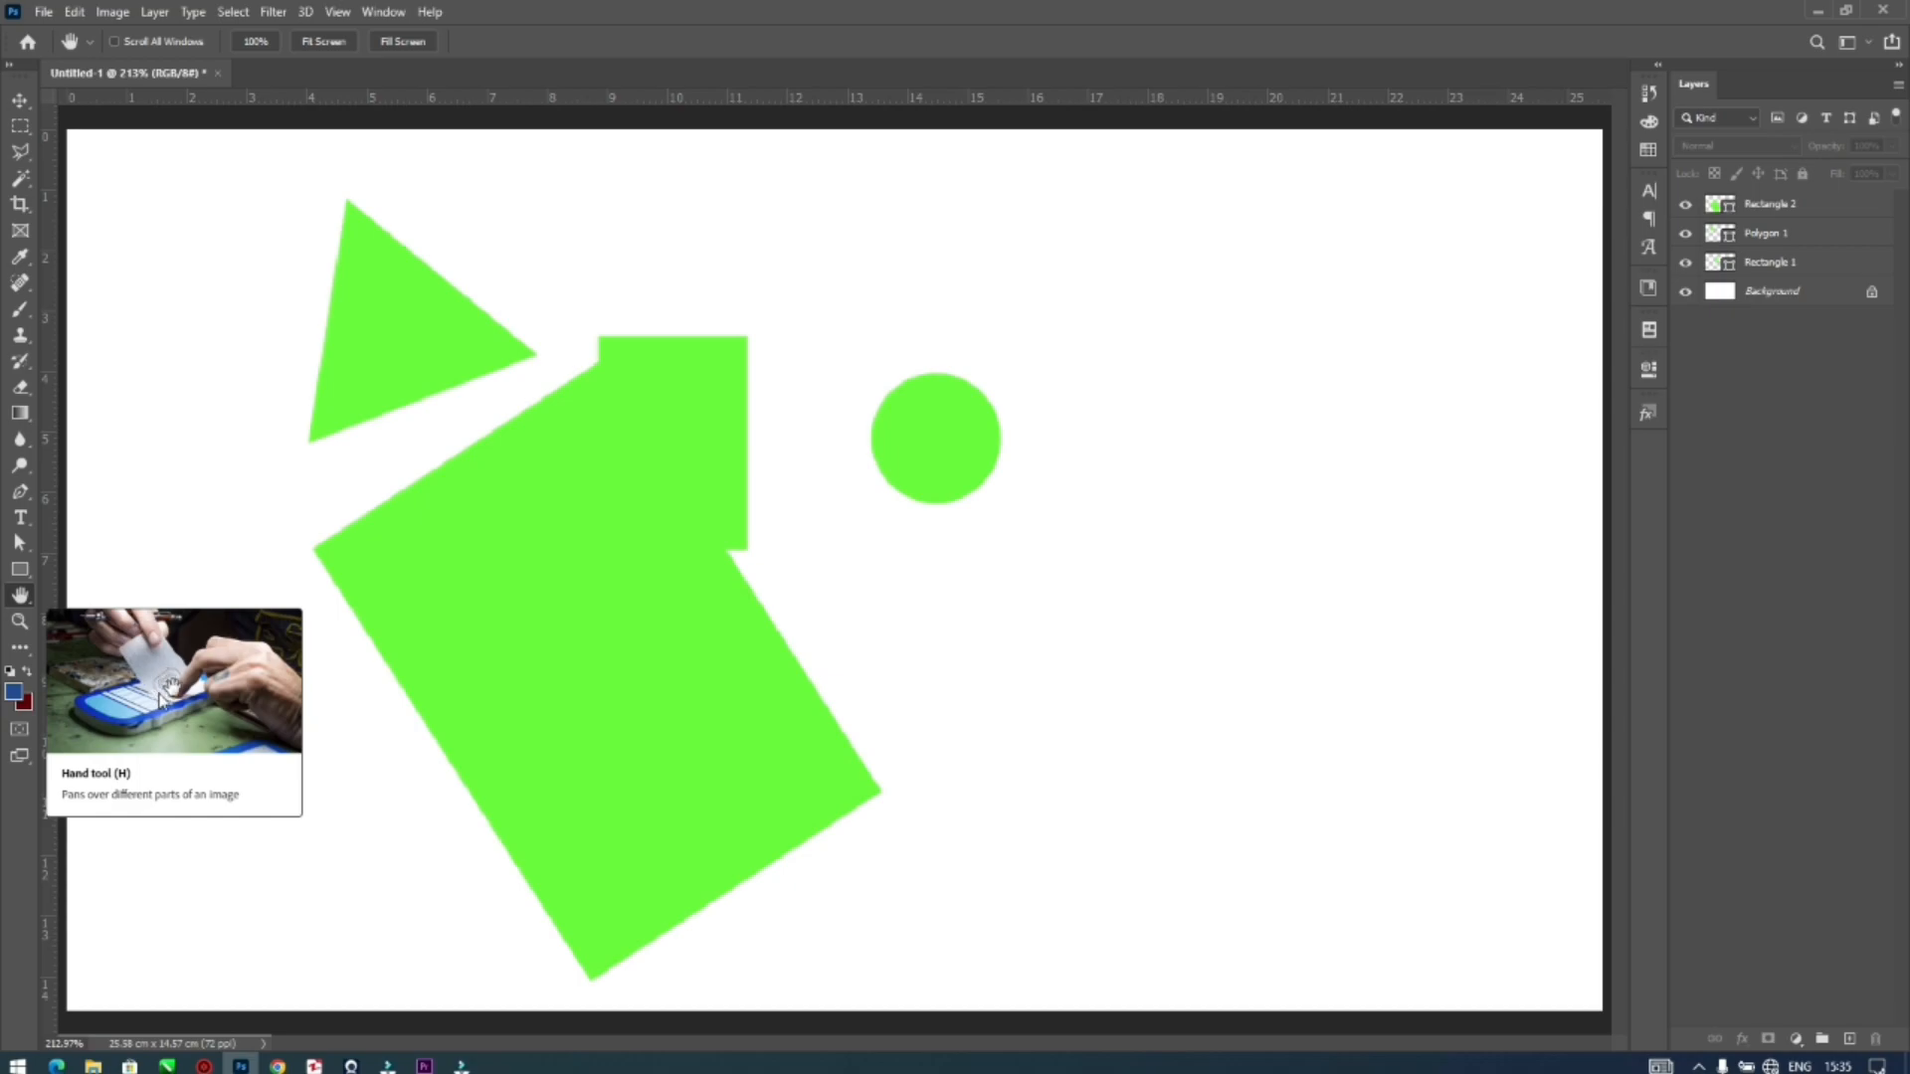
drag(592, 541, 936, 485)
drag(782, 484, 434, 475)
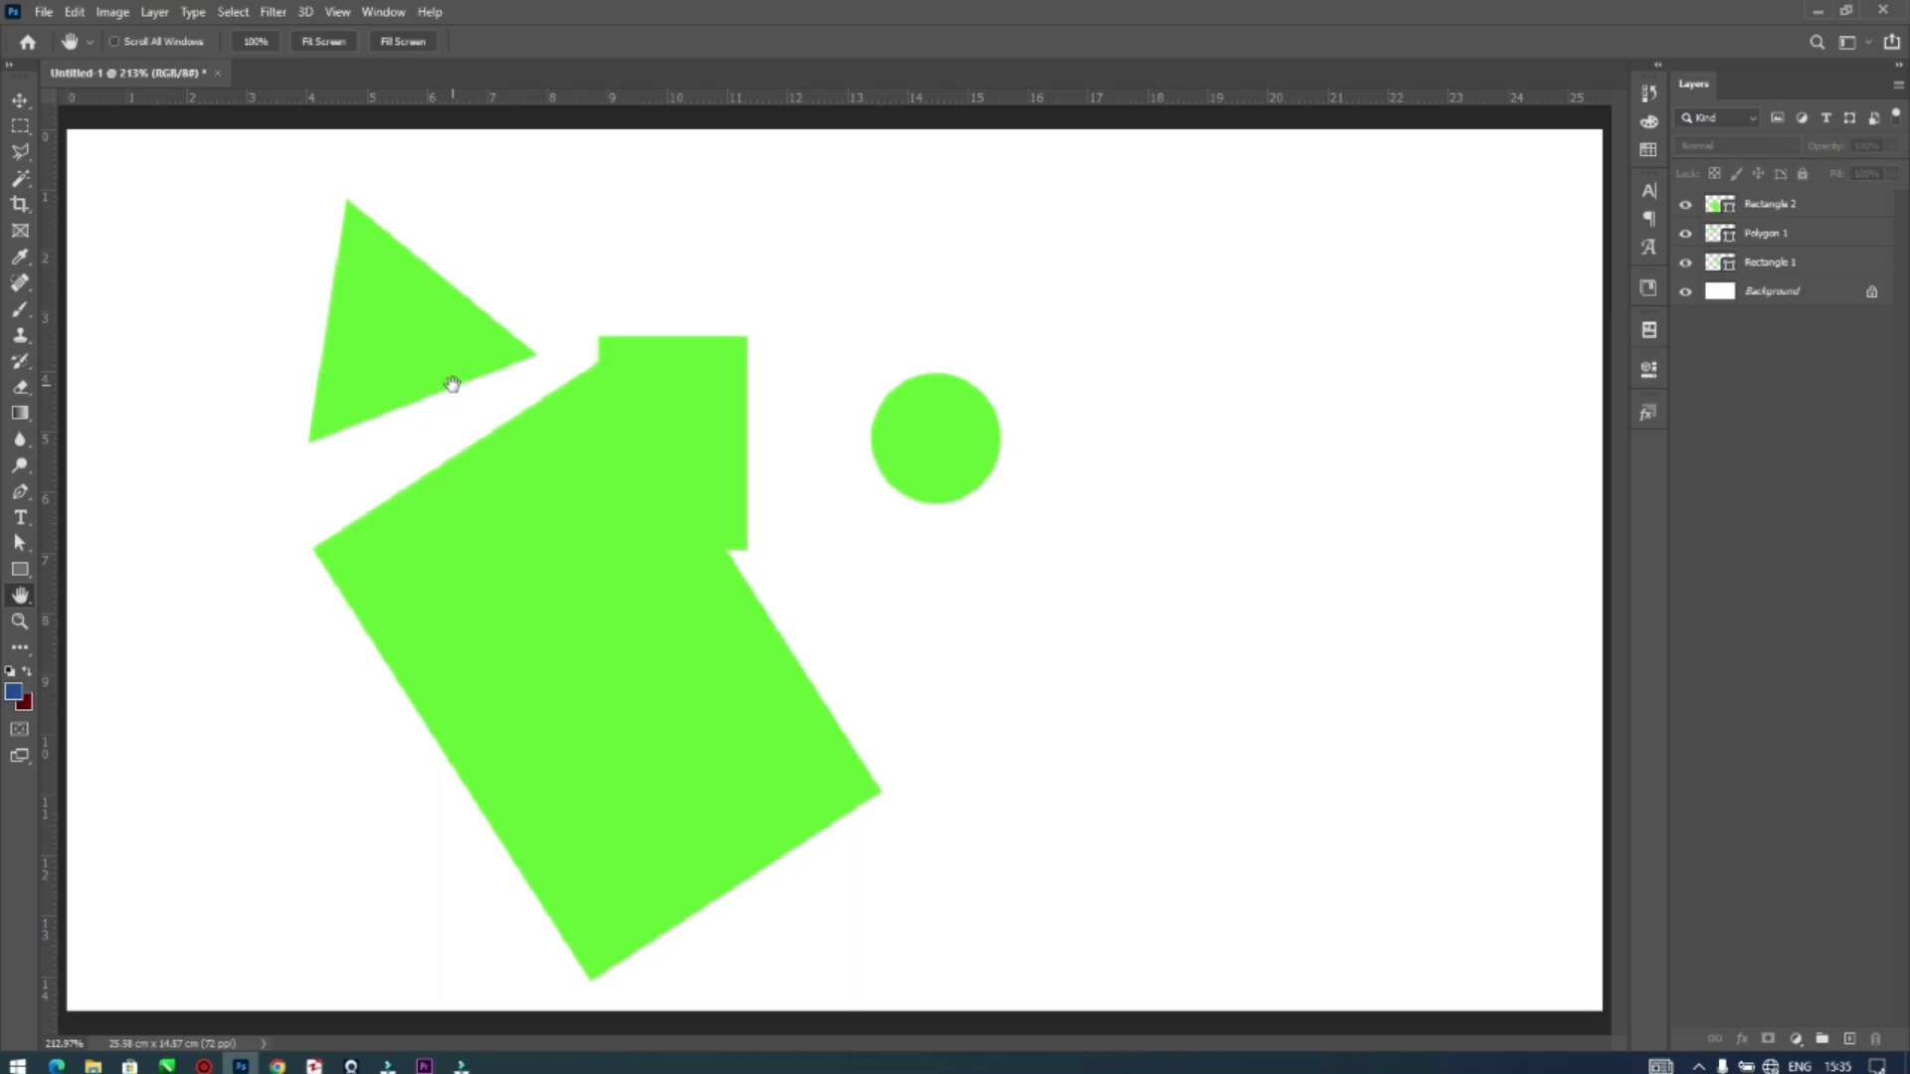
Zoom in to 500% and pan the canvas with the Hand tool until the whole triangle is in view
key(ctrl+plus)
key(ctrl+plus)
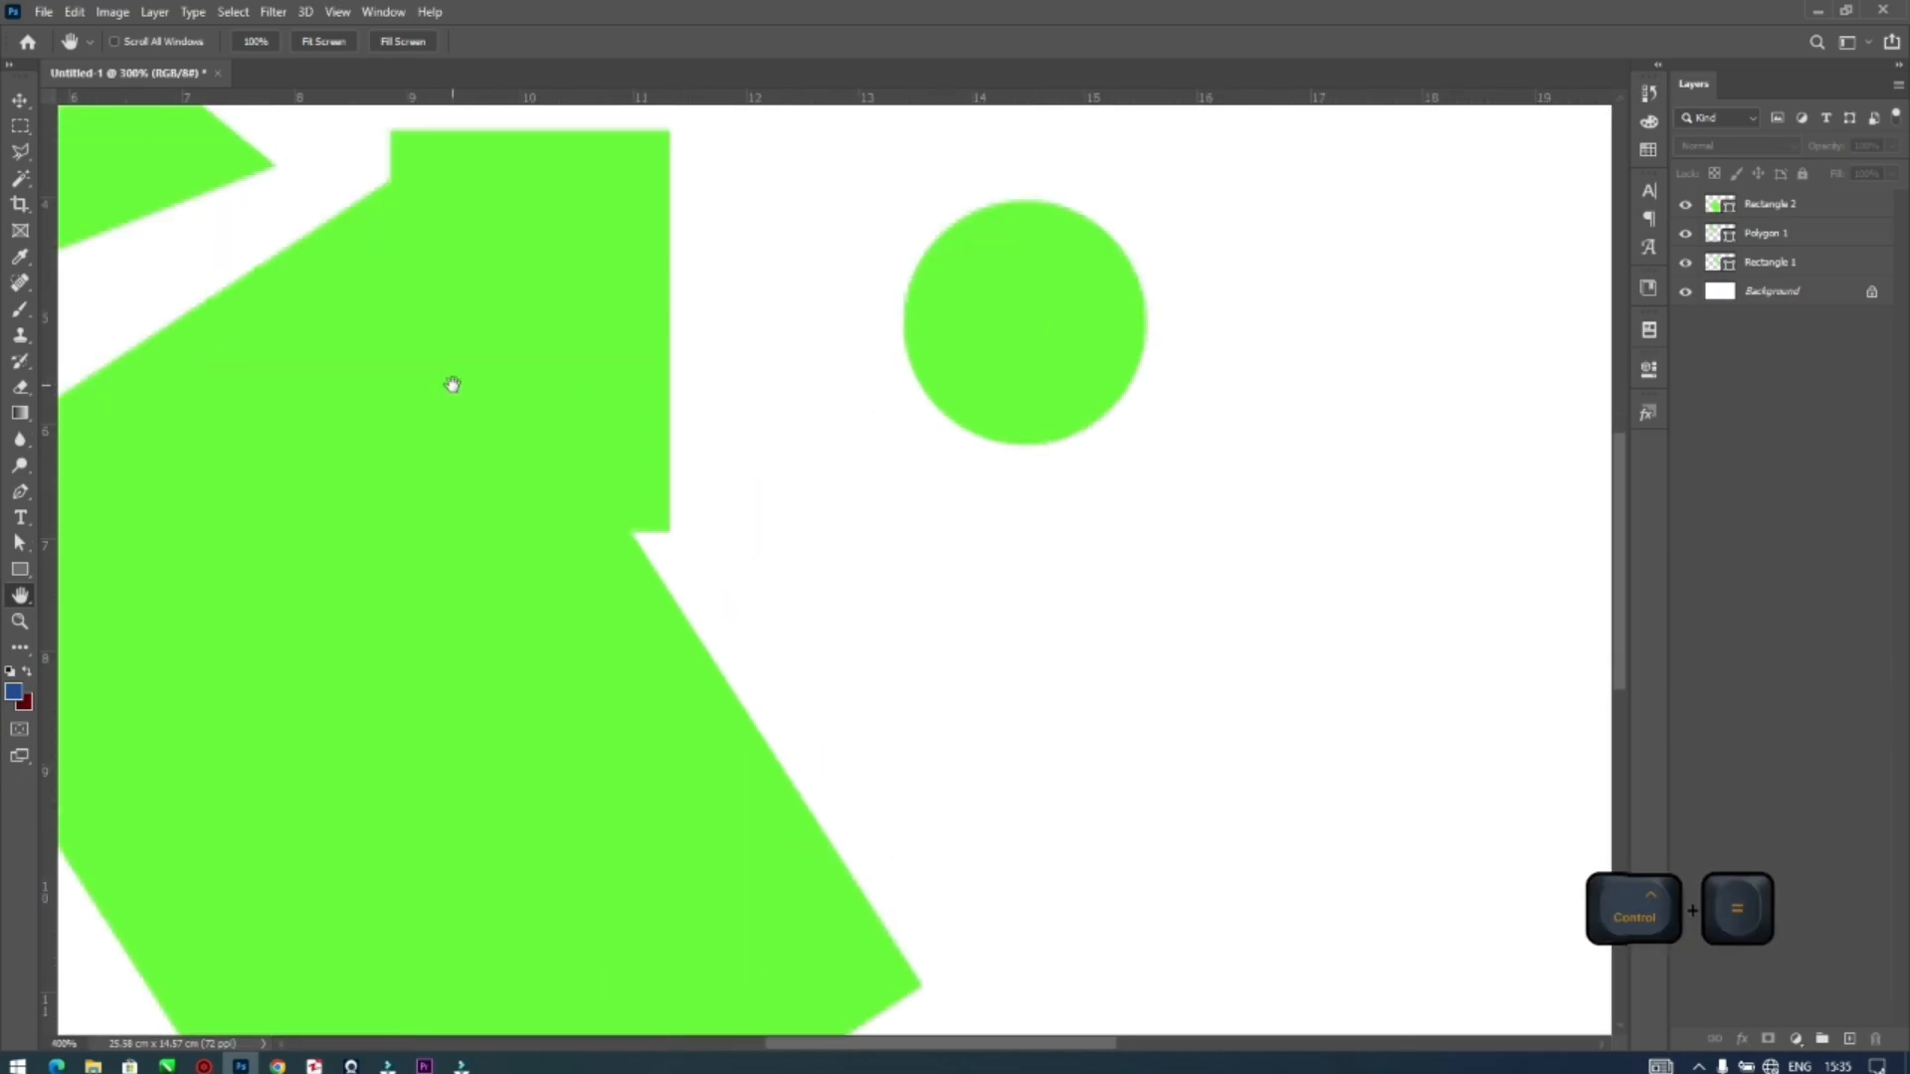
key(ctrl+equal)
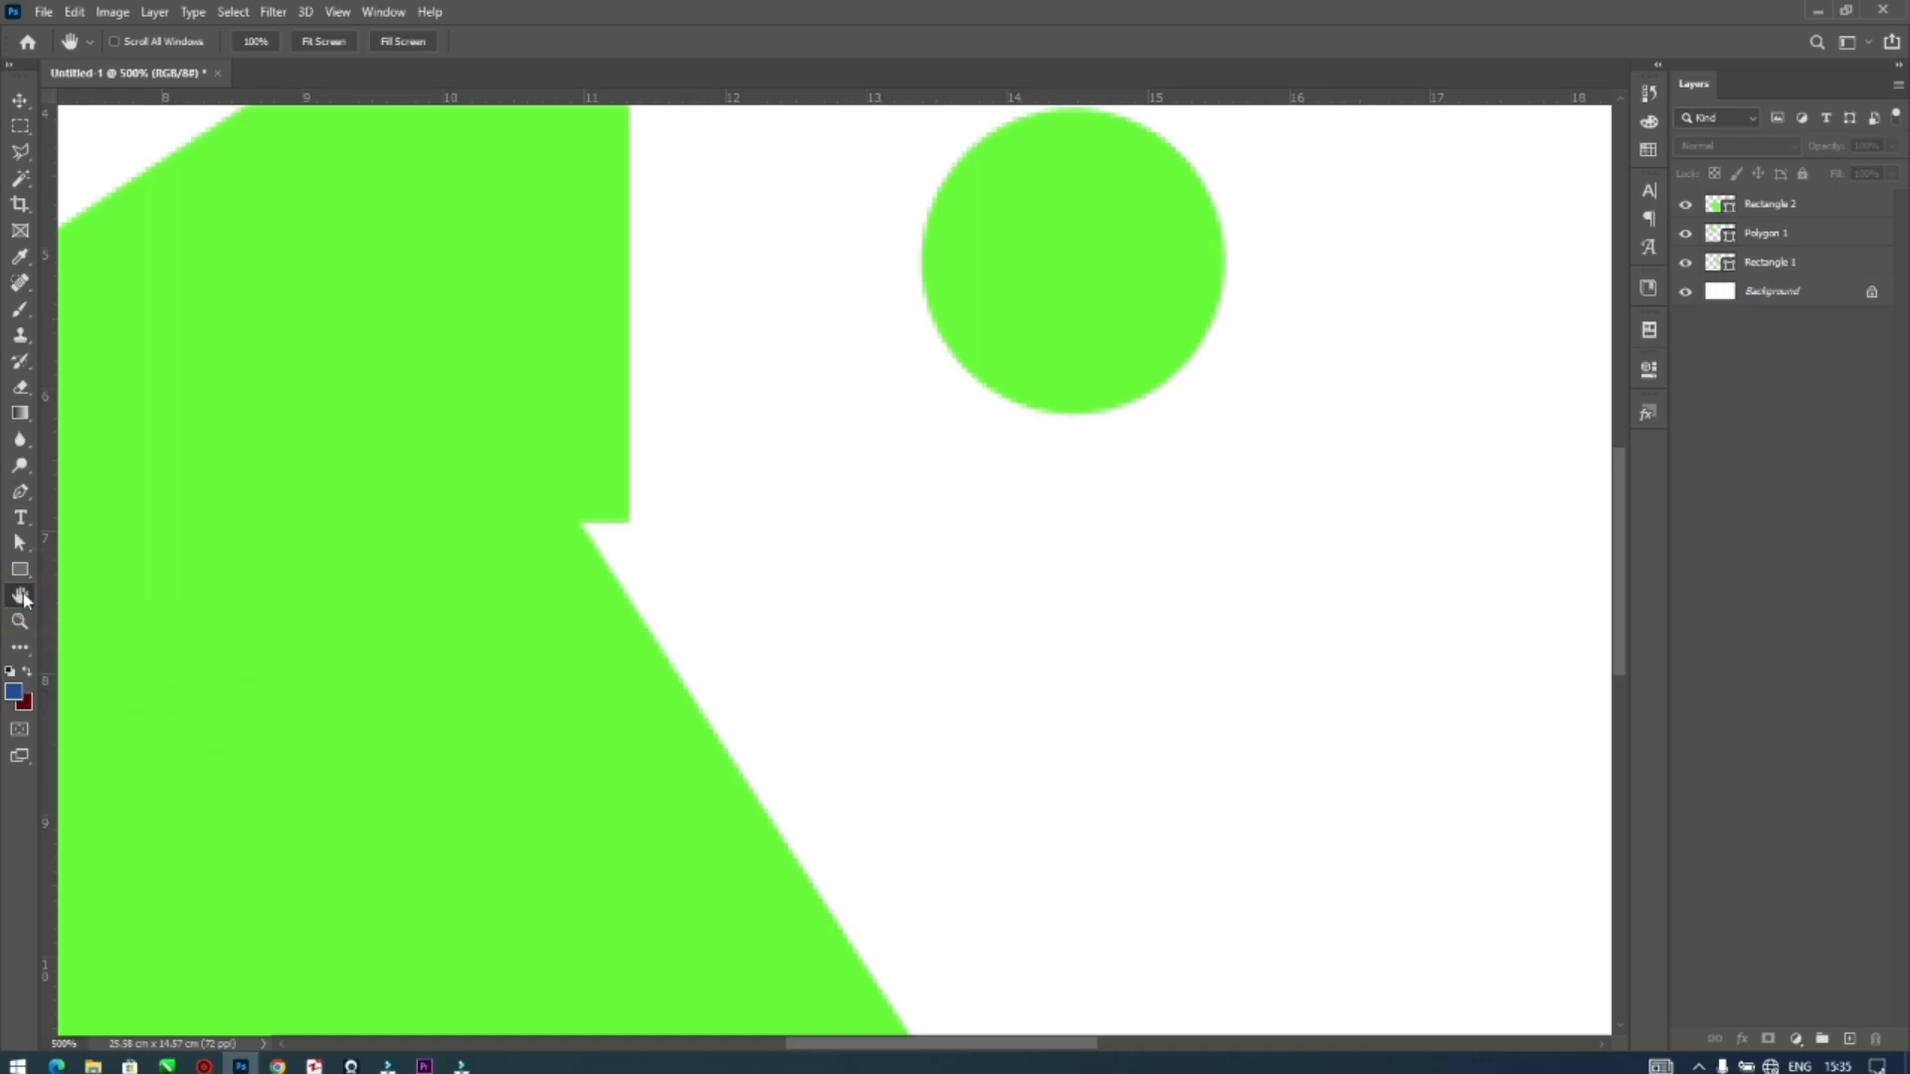
drag(356, 321, 598, 566)
drag(311, 354, 390, 407)
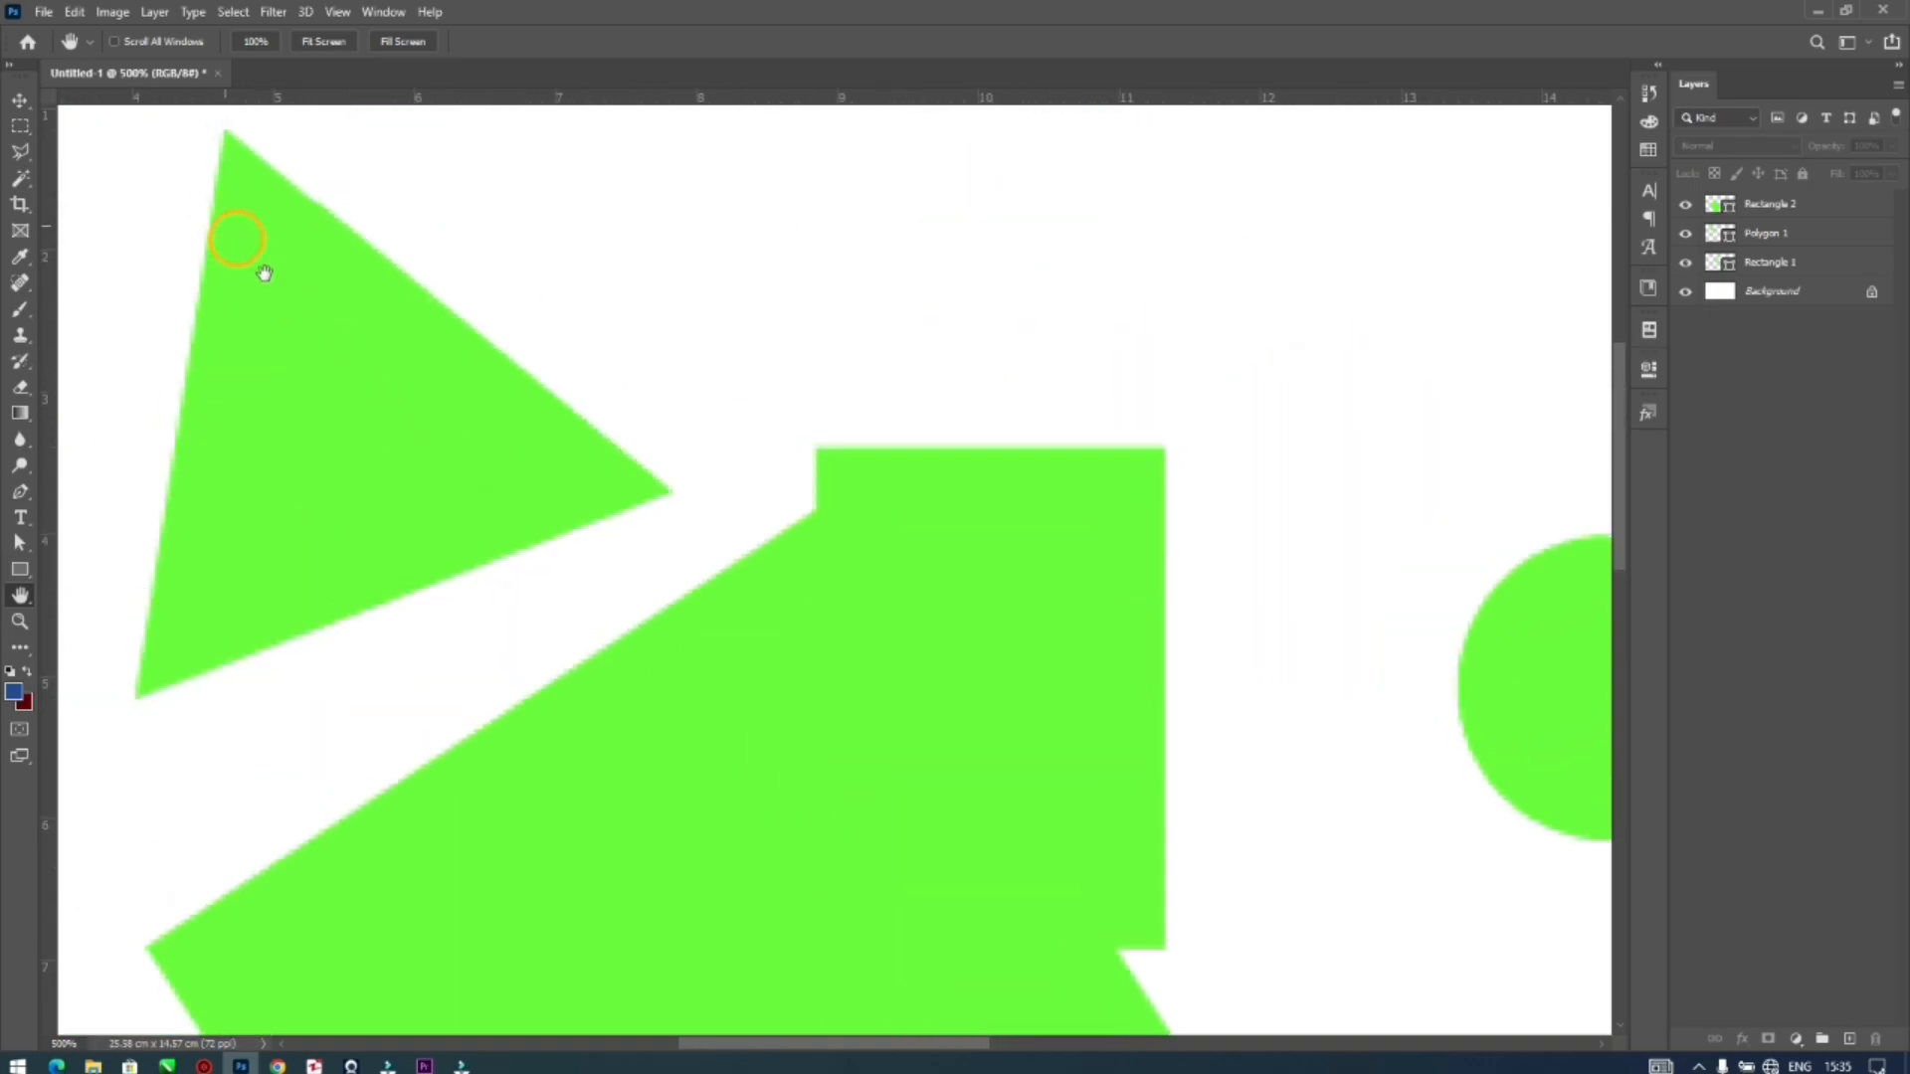
drag(226, 221, 307, 341)
drag(218, 294, 377, 355)
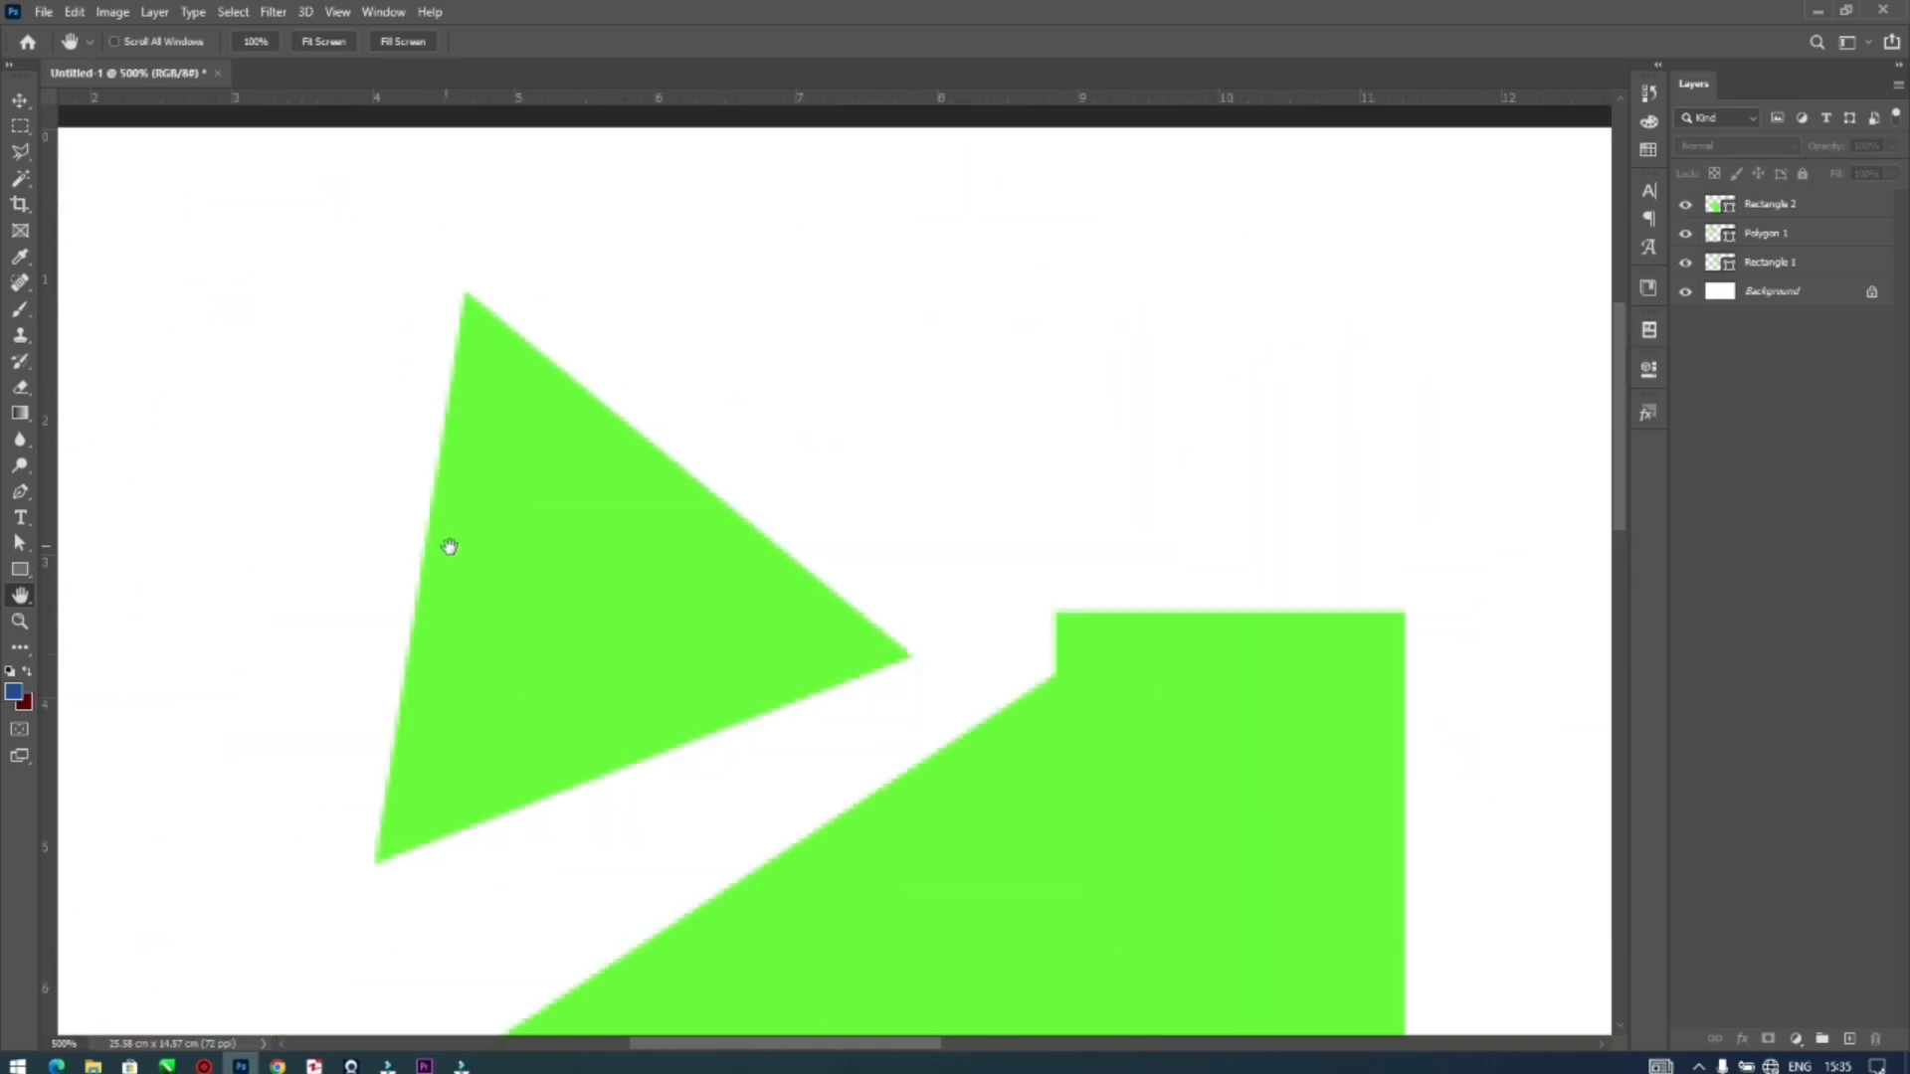
scroll(468, 469, down, 2)
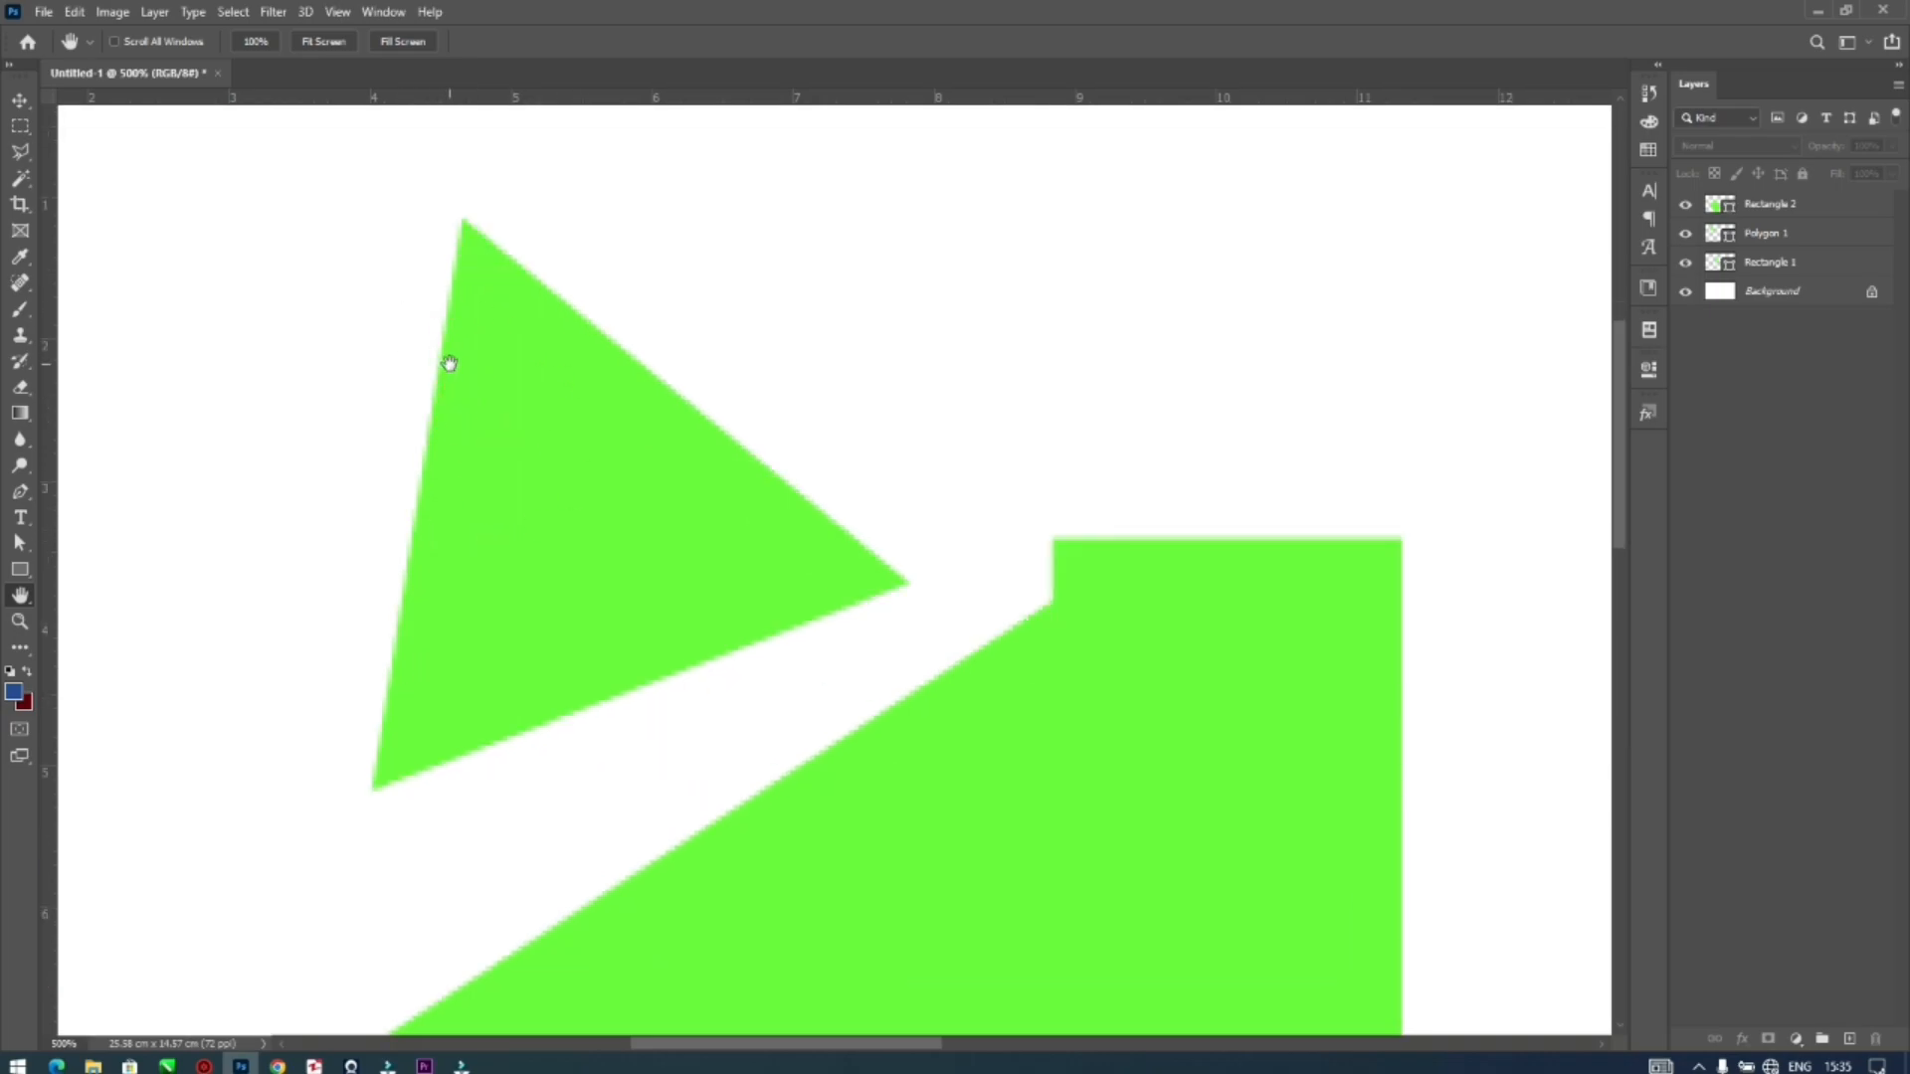
Compare the document fitted to the screen and filling the screen, and set the view to 100%
double_click(20, 597)
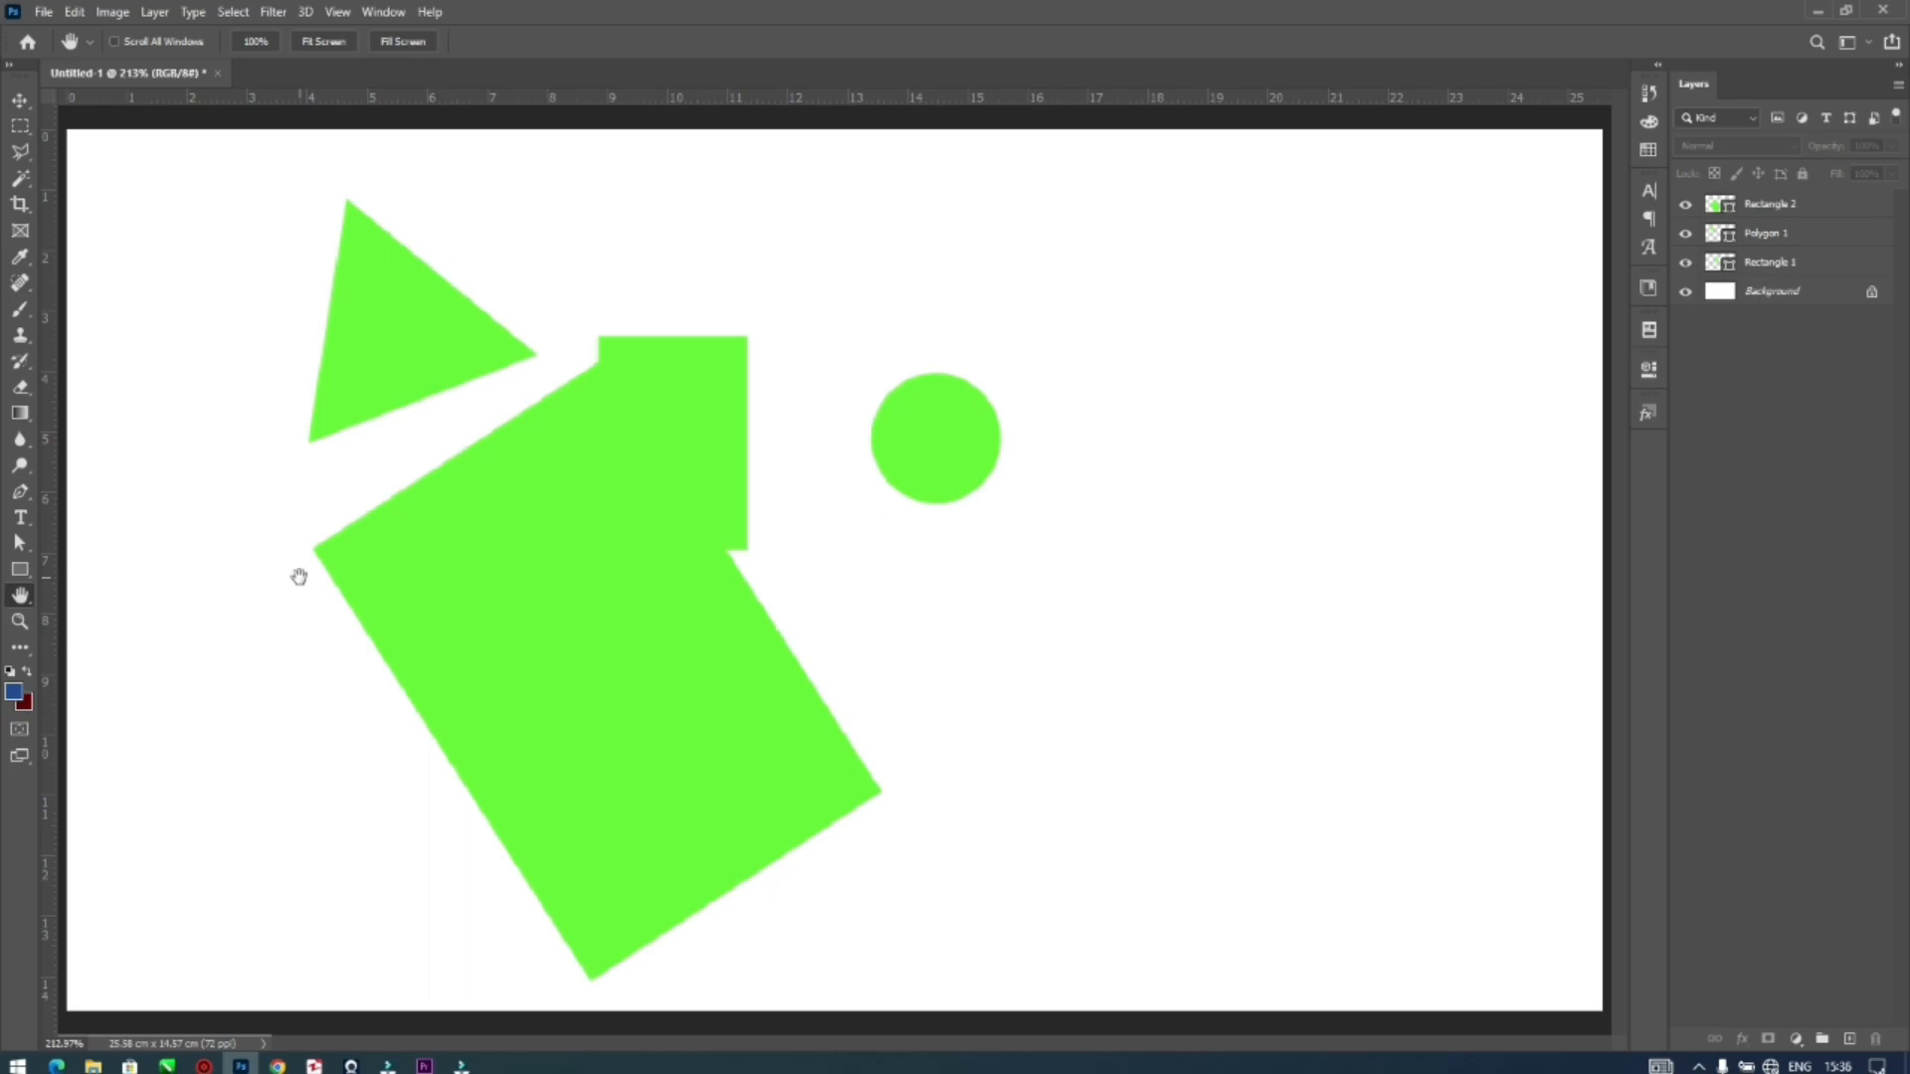
click(417, 45)
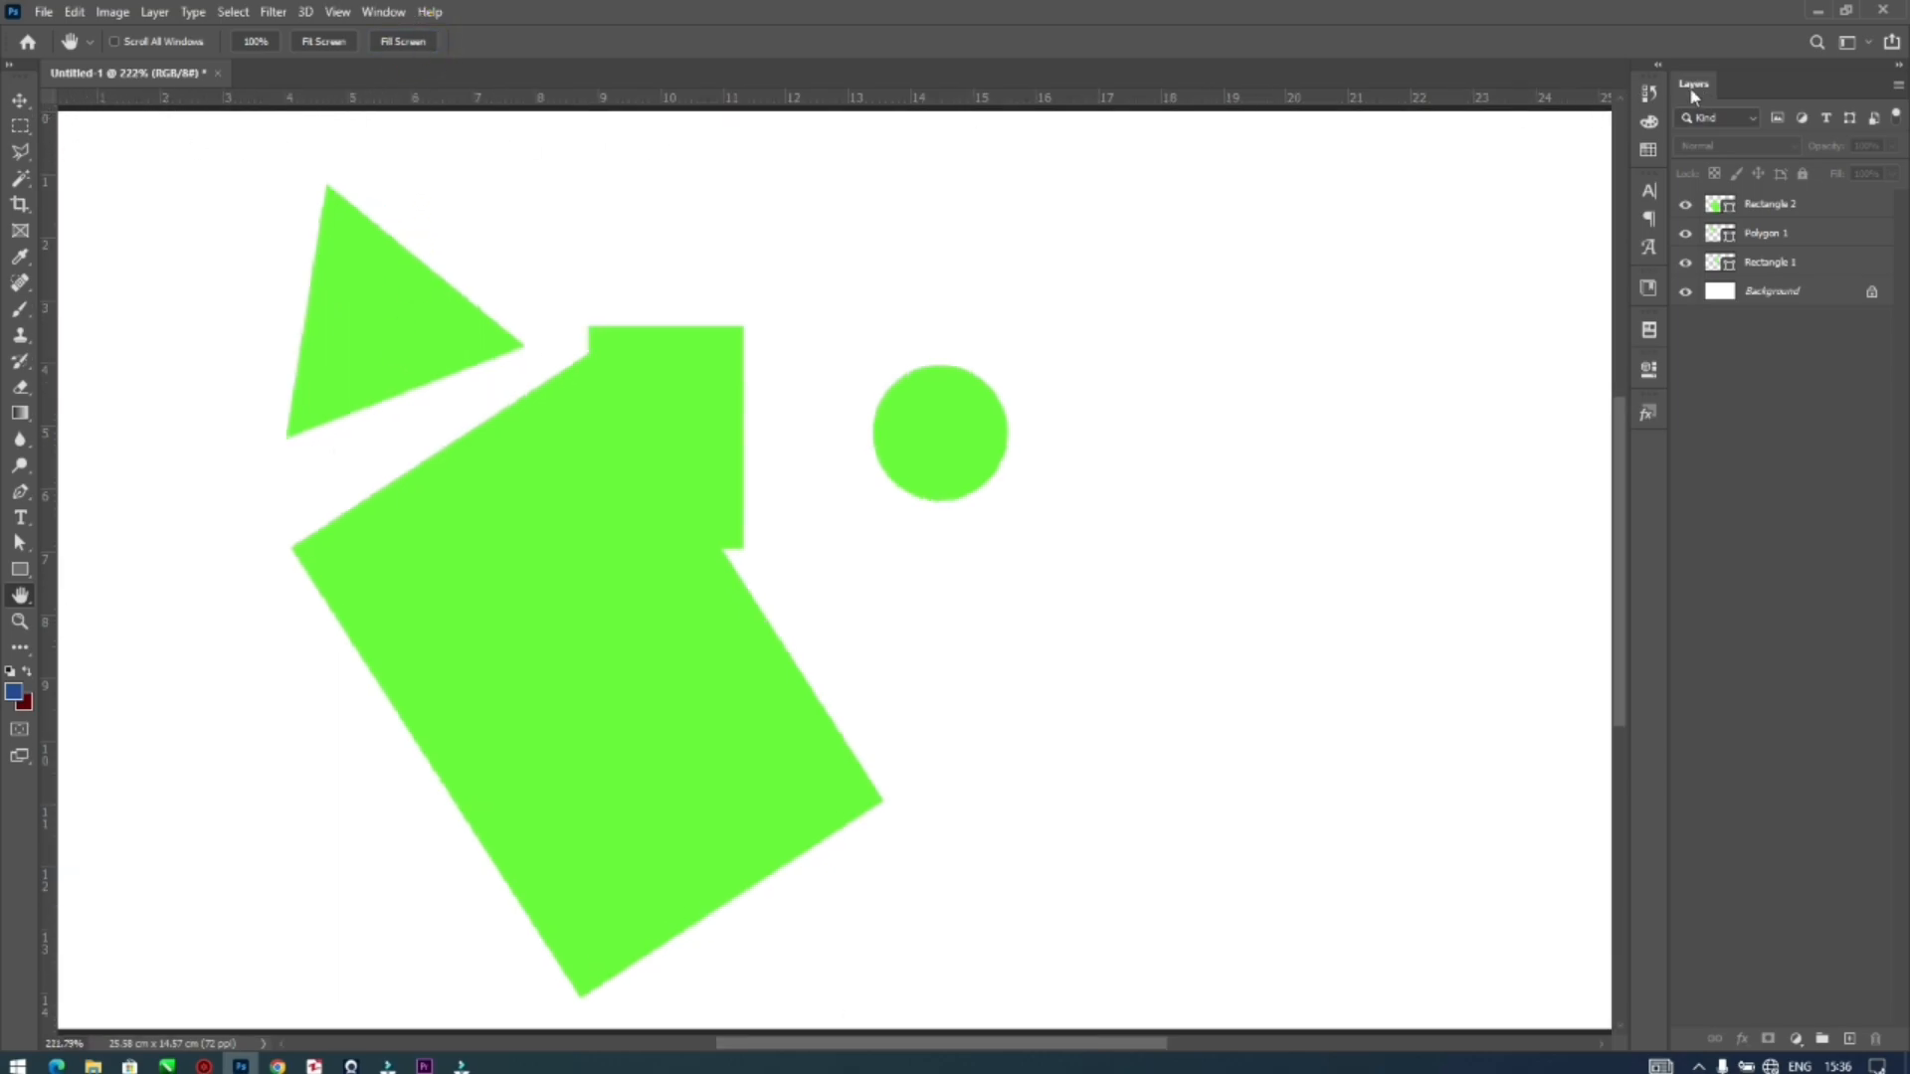
click(318, 44)
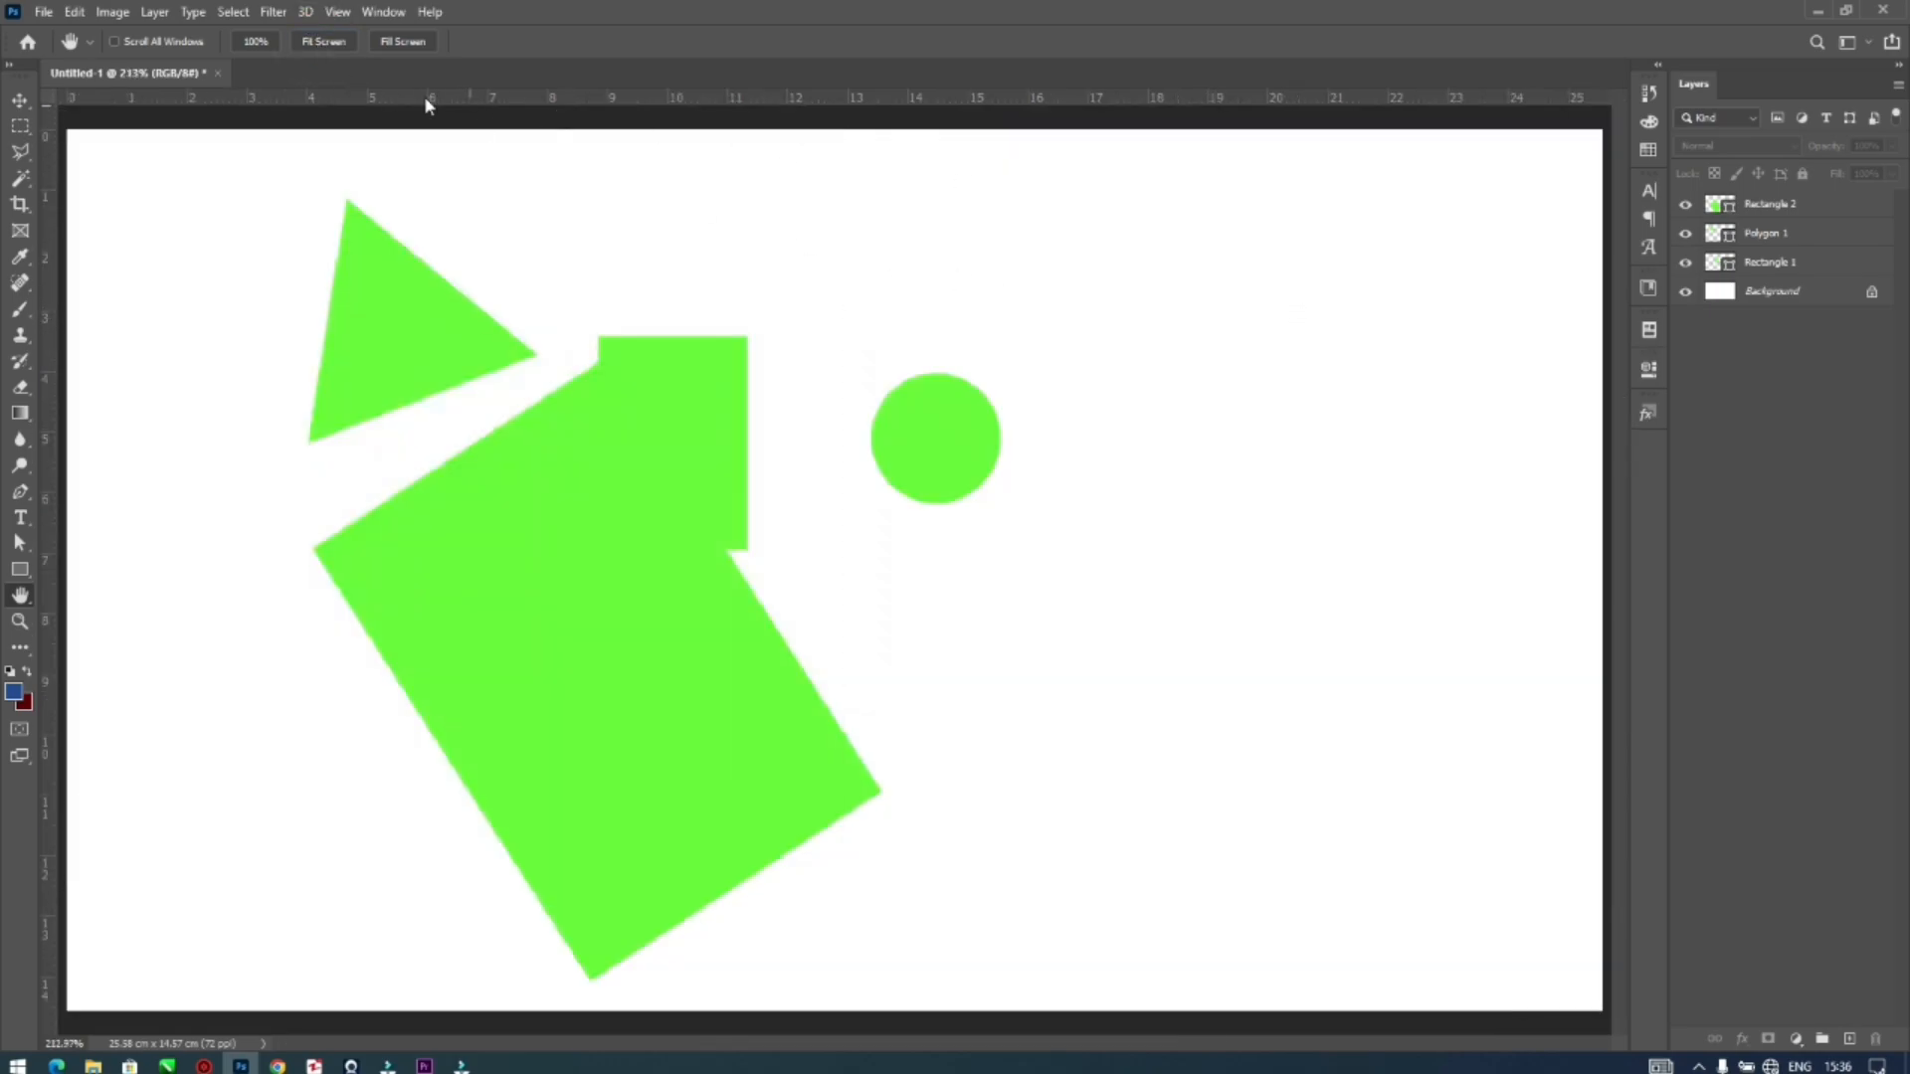
click(258, 44)
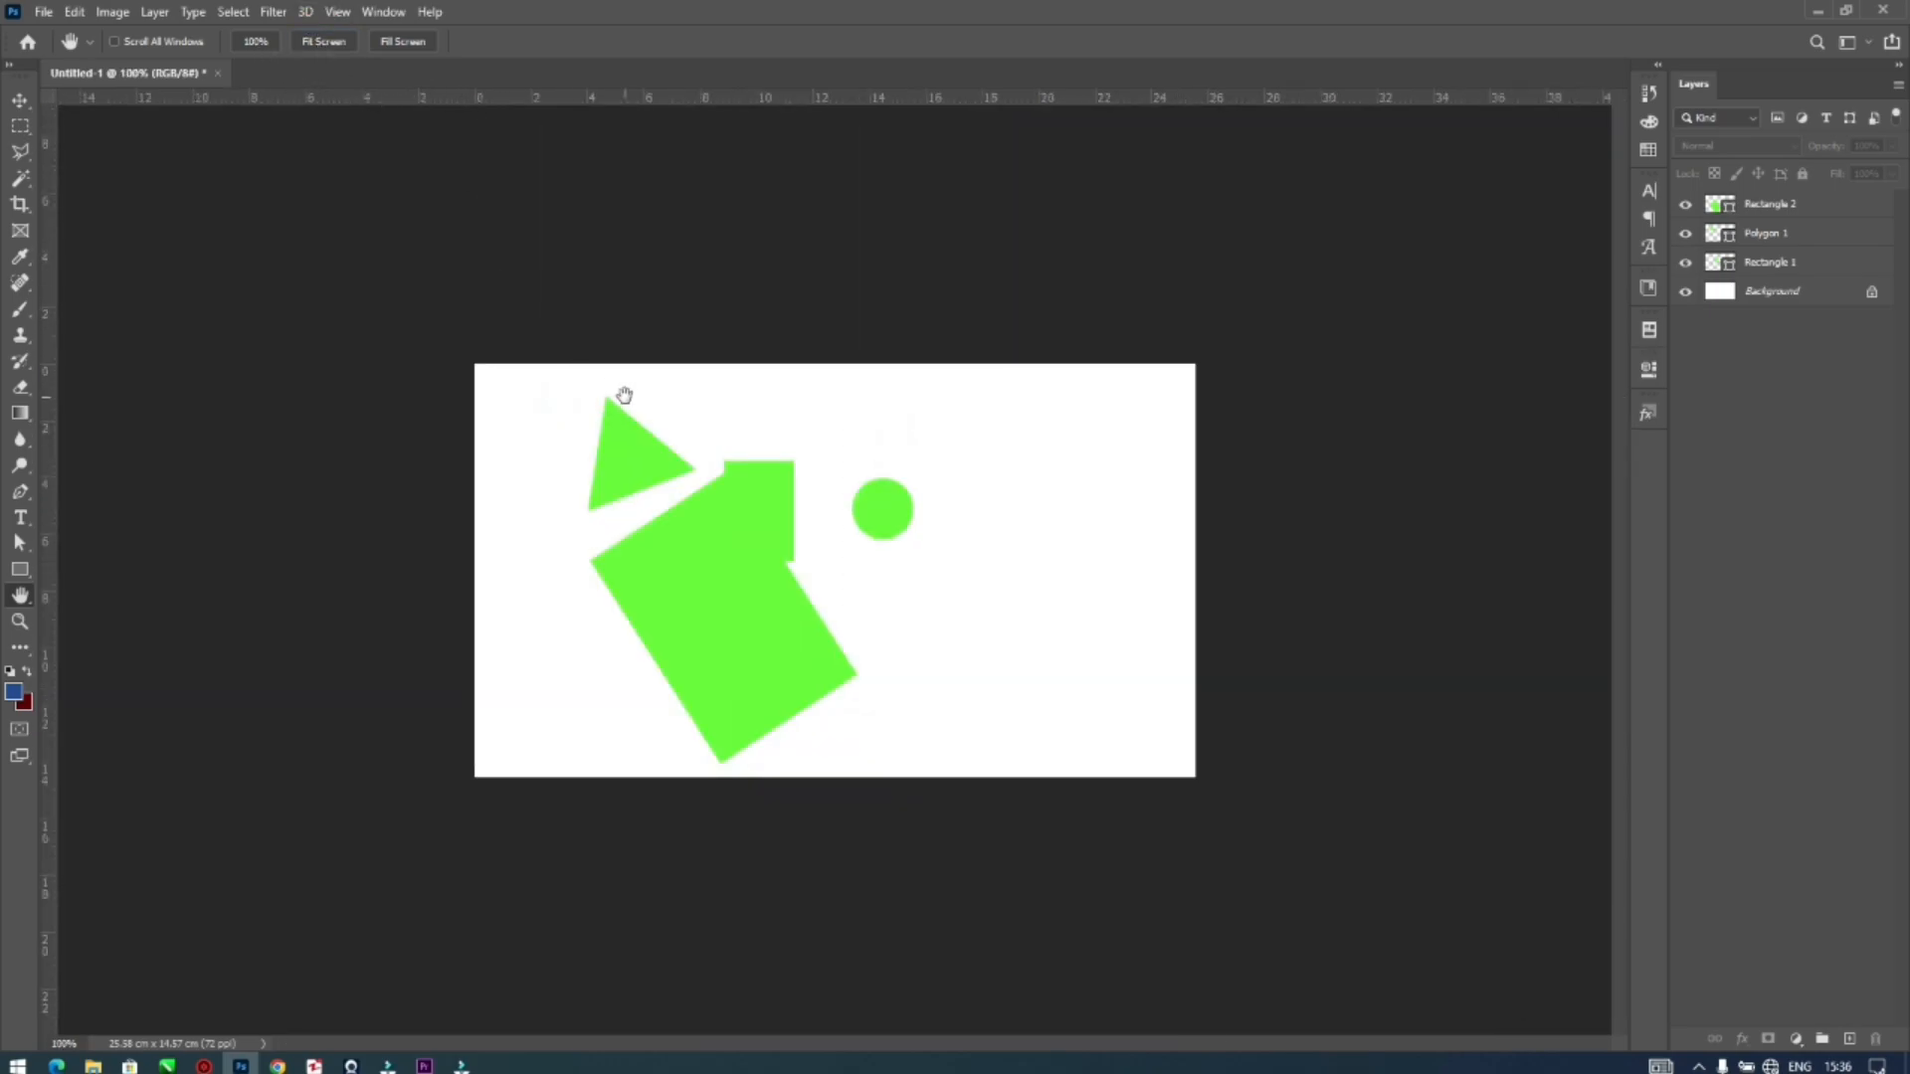